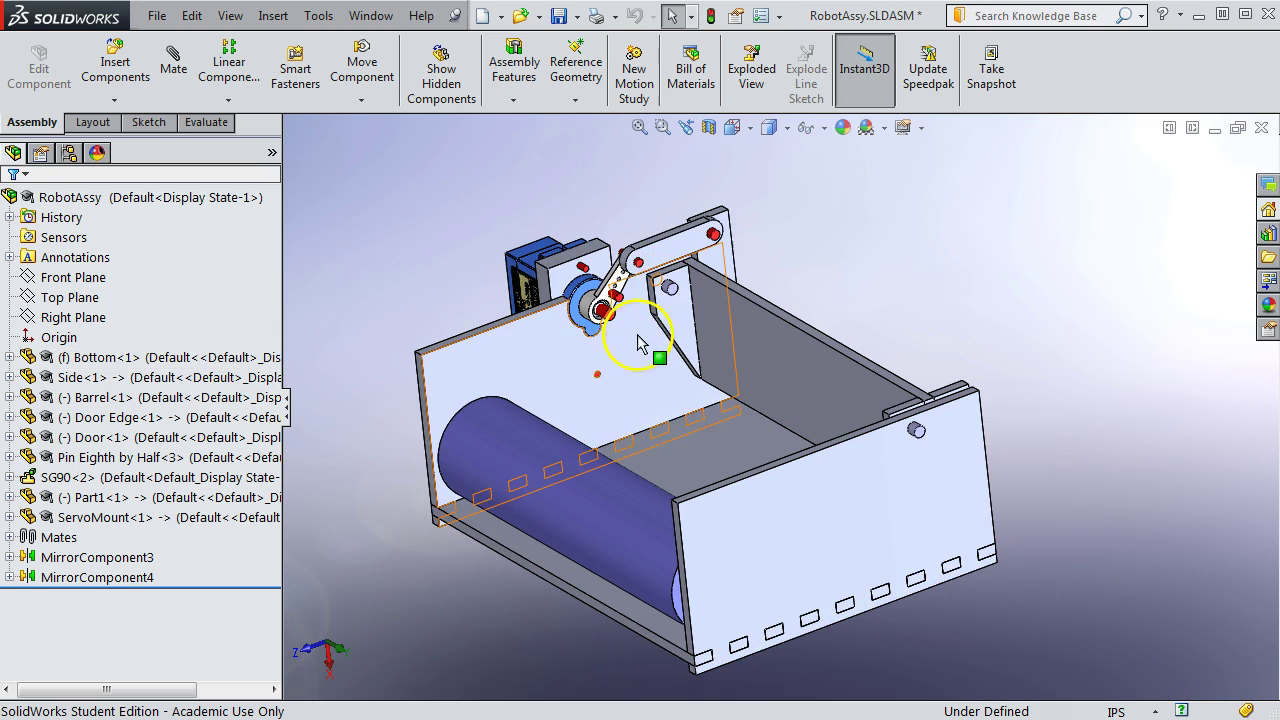
# Orbit the assembly and zoom in on the SG90 servo and its door linkage.
pyautogui.moveTo(634, 329); pyautogui.dragTo(580, 349, button='middle')
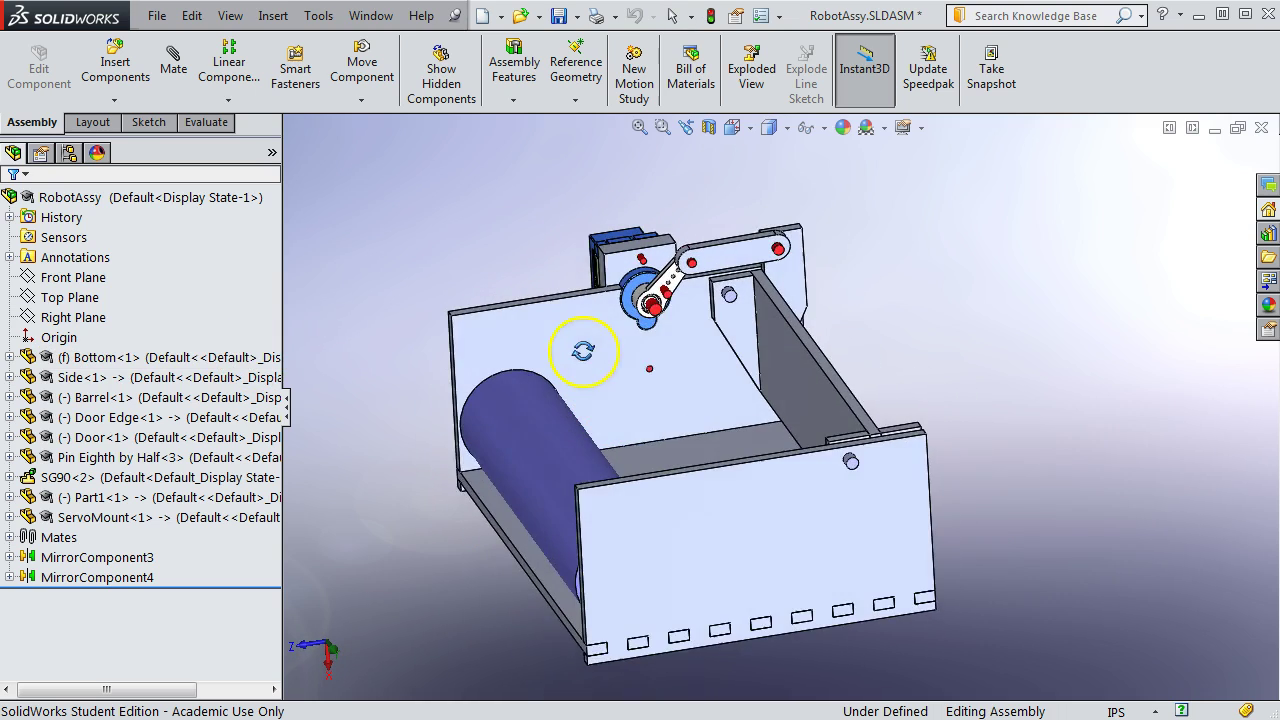
pyautogui.scroll(-5, 663, 297)
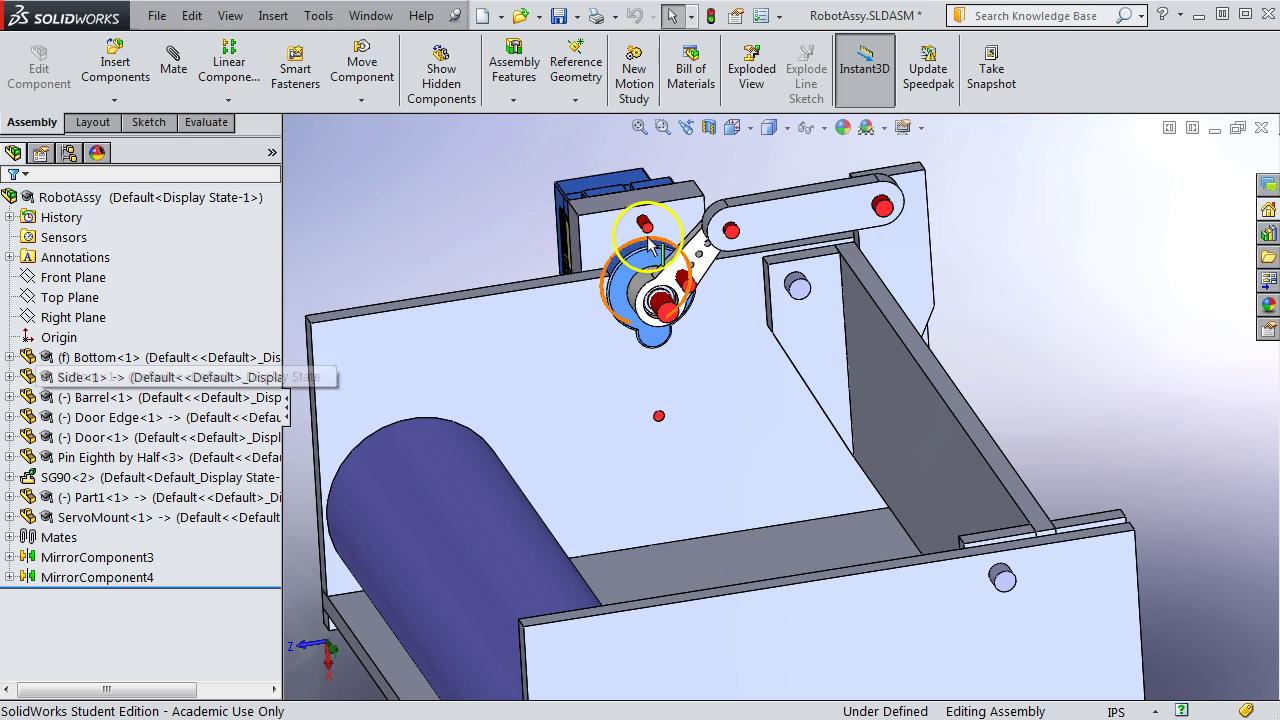
pyautogui.rightClick(118, 487)
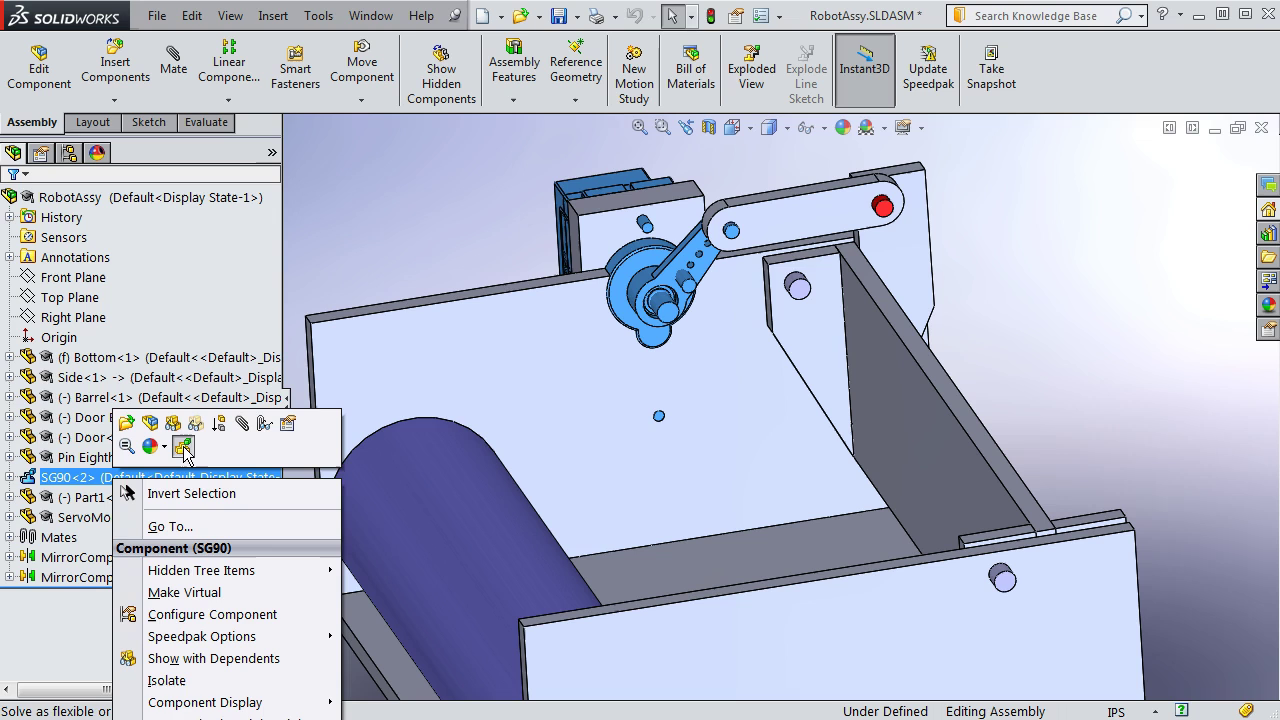
pyautogui.click(388, 230)
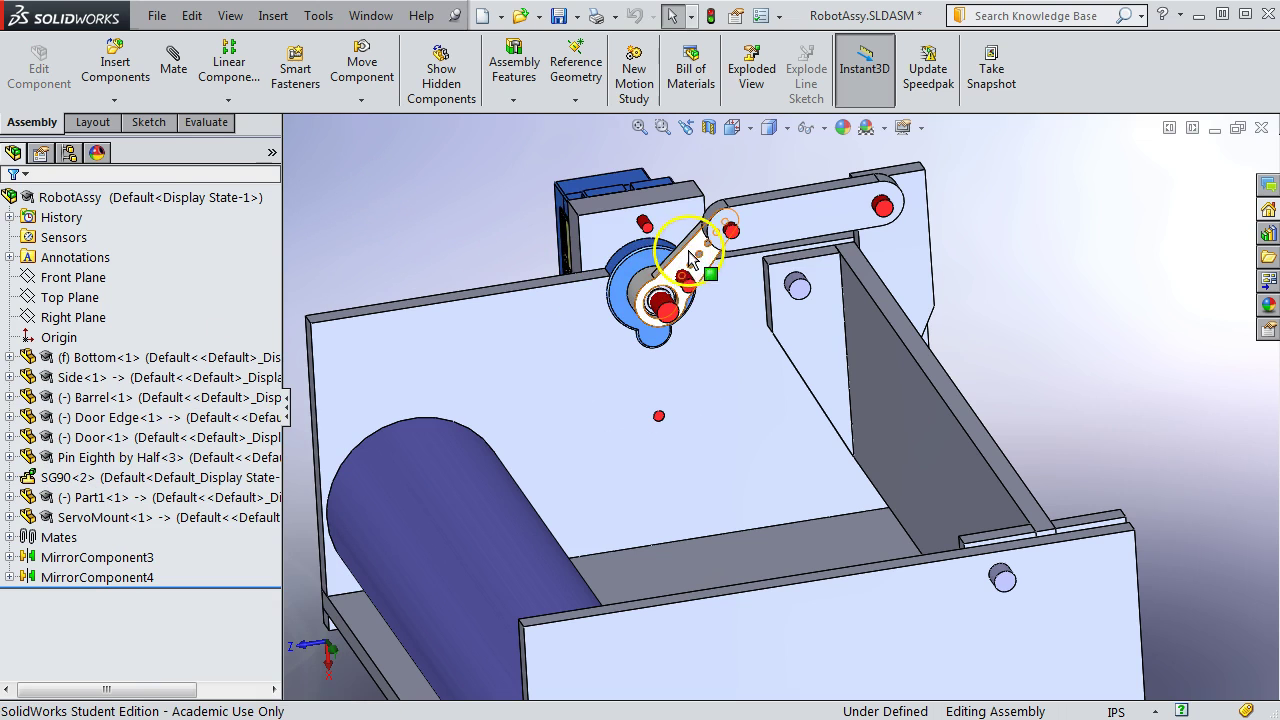
pyautogui.moveTo(706, 247); pyautogui.dragTo(676, 257)
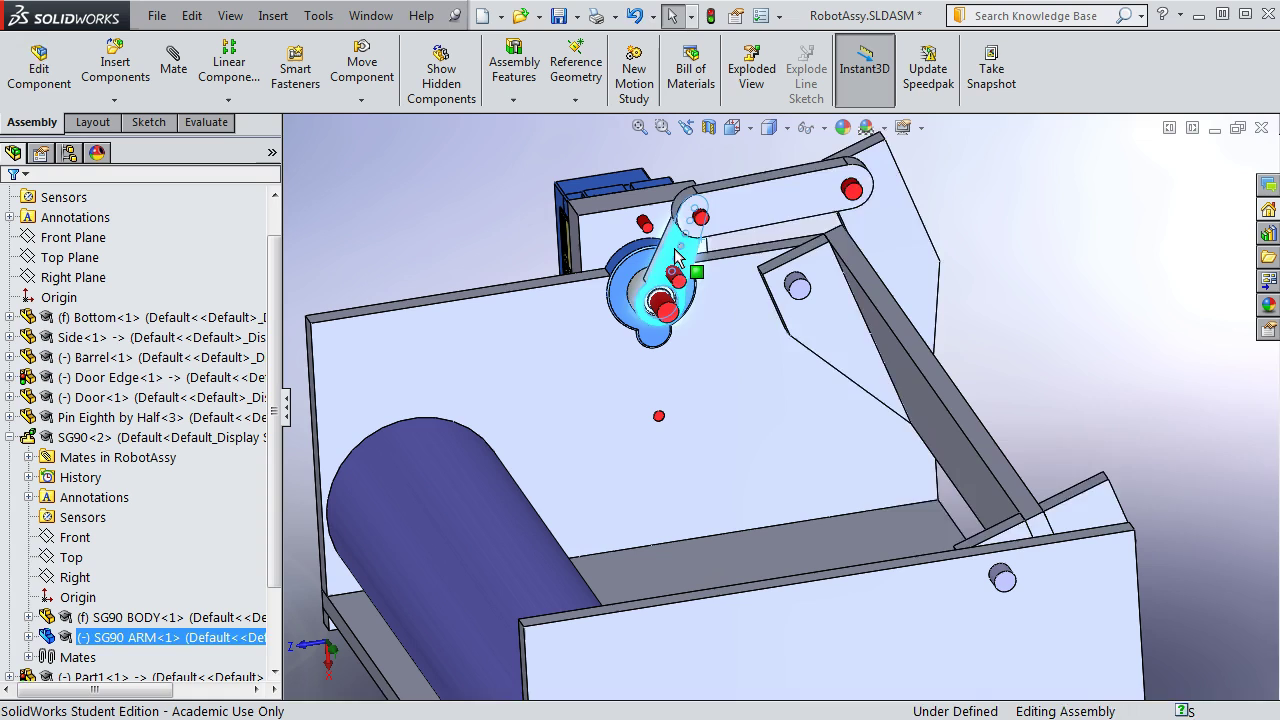
pyautogui.hotkey('ctrl', 'z')
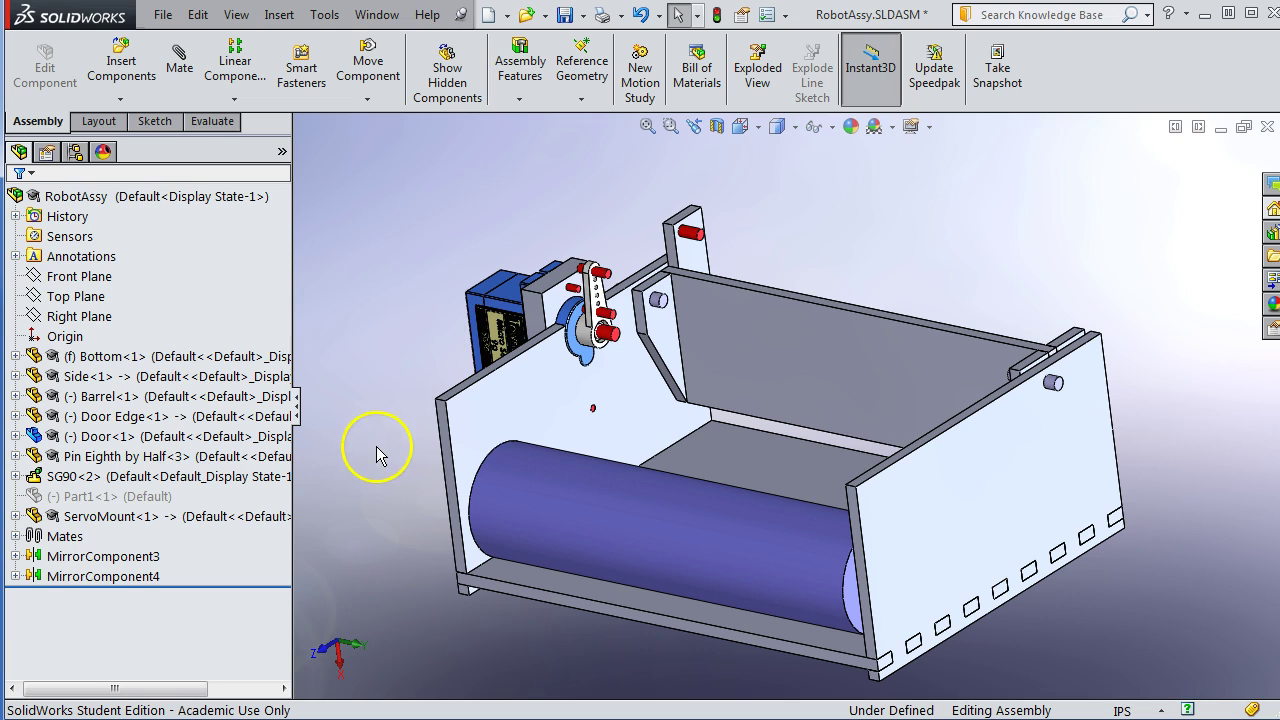
# Select Part1, orbit to a near-front view, and select the SG90 servo body.
pyautogui.click(83, 498)
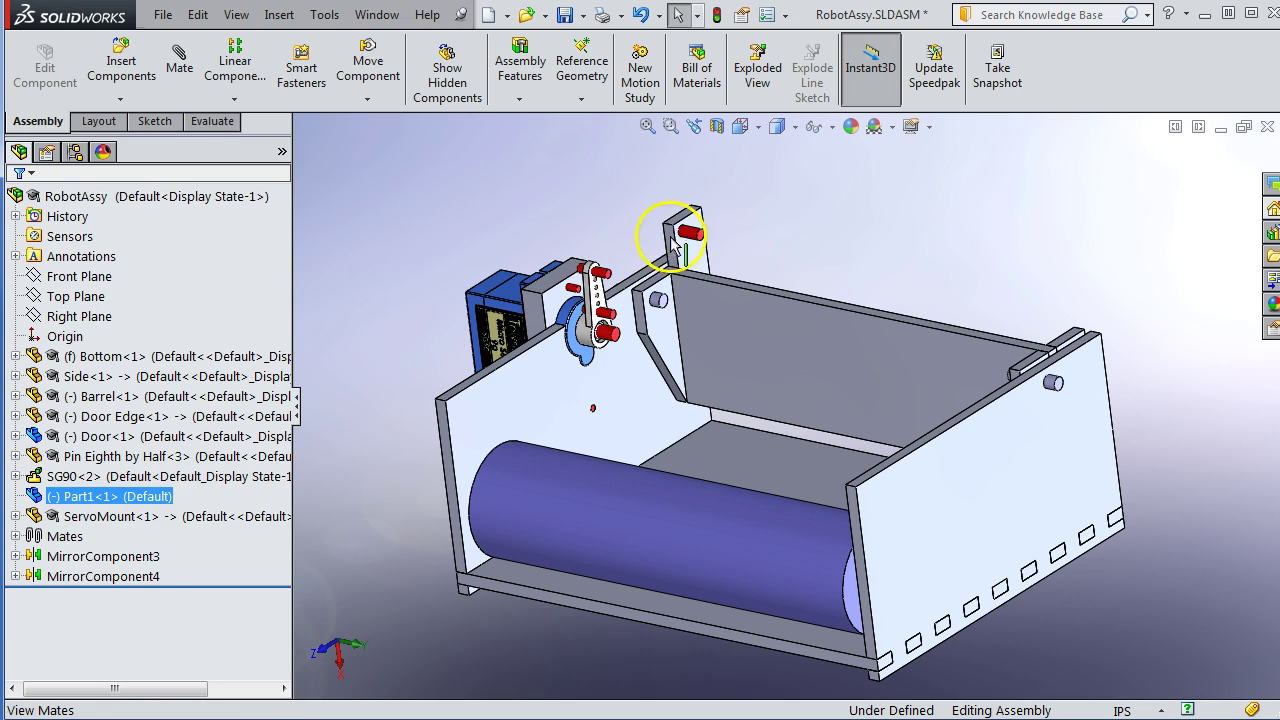
pyautogui.moveTo(422, 307); pyautogui.dragTo(457, 443, button='middle')
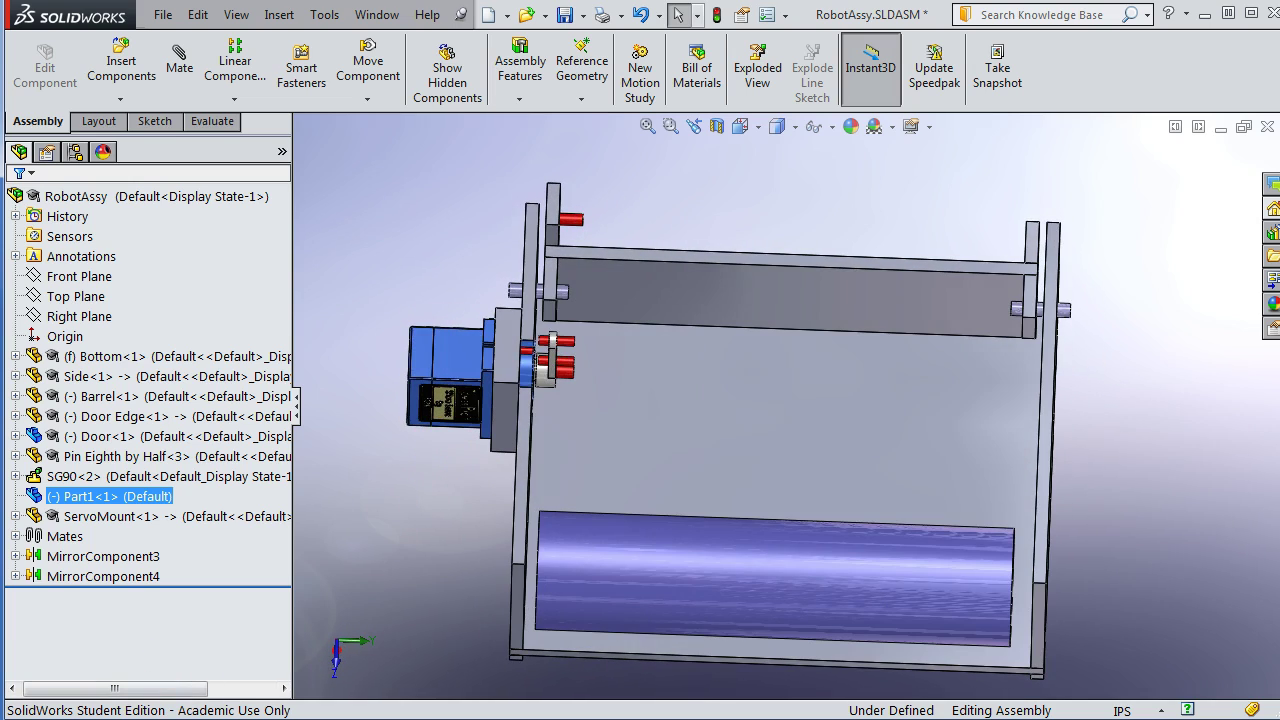
pyautogui.moveTo(445, 320); pyautogui.dragTo(457, 300, button='middle')
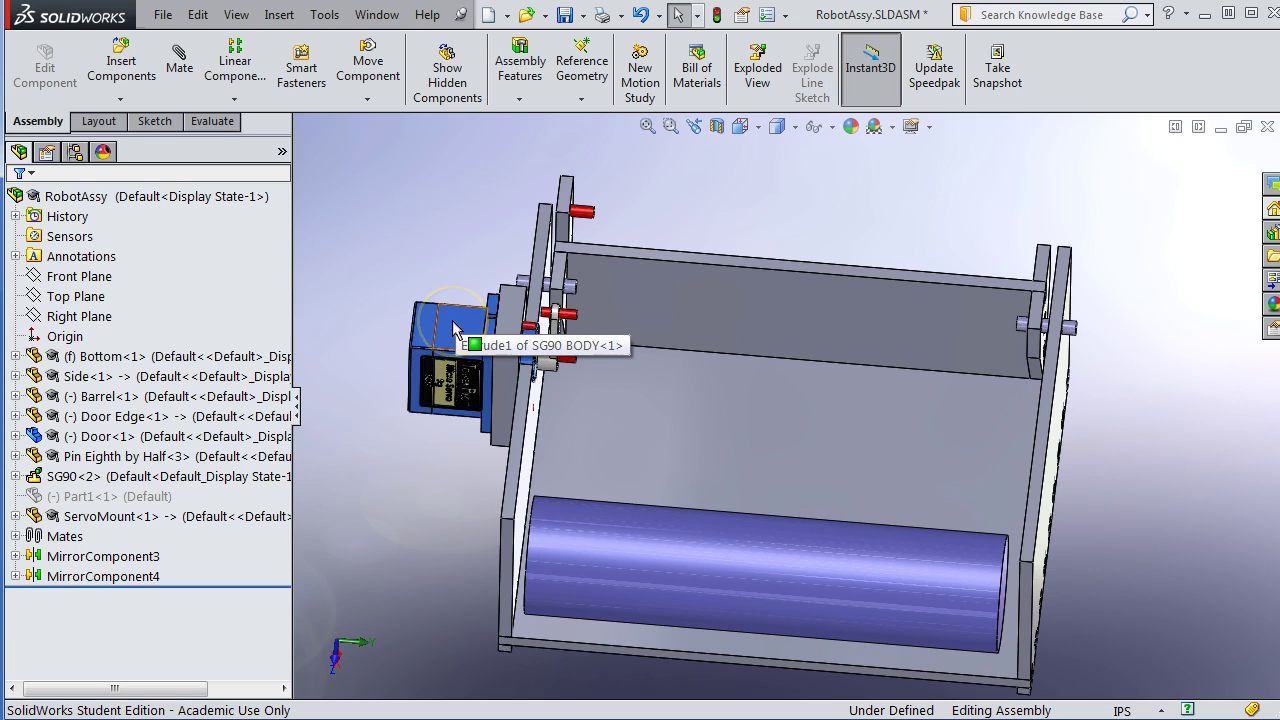
pyautogui.click(453, 330)
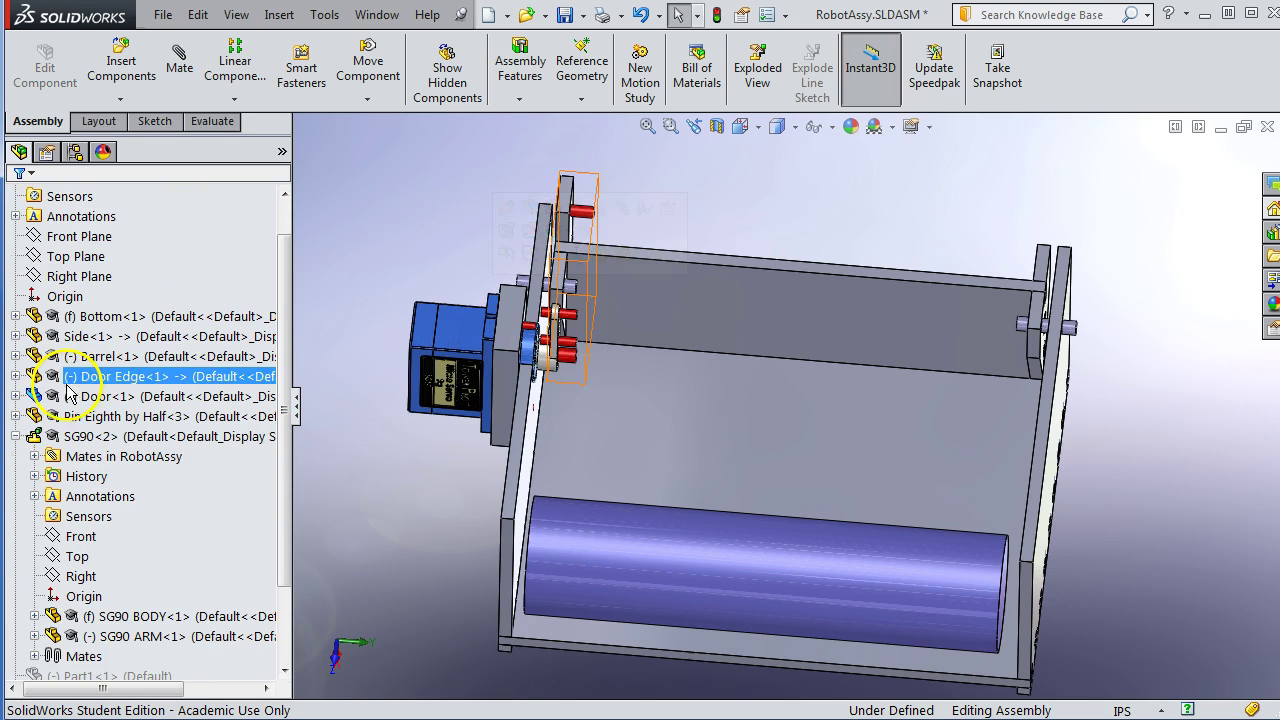
pyautogui.click(13, 437)
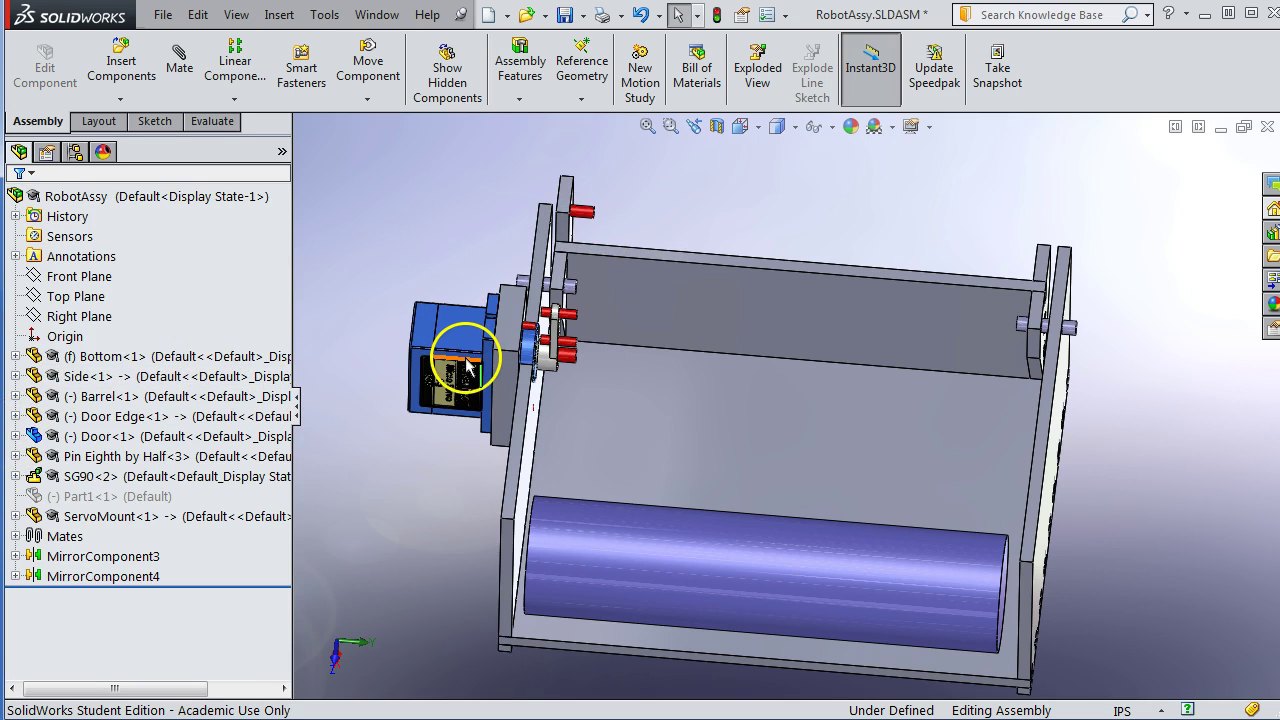
# From a side view, select the servo arm, the Door Edge plate and their pins in turn.
pyautogui.scroll(-5, 551, 365)
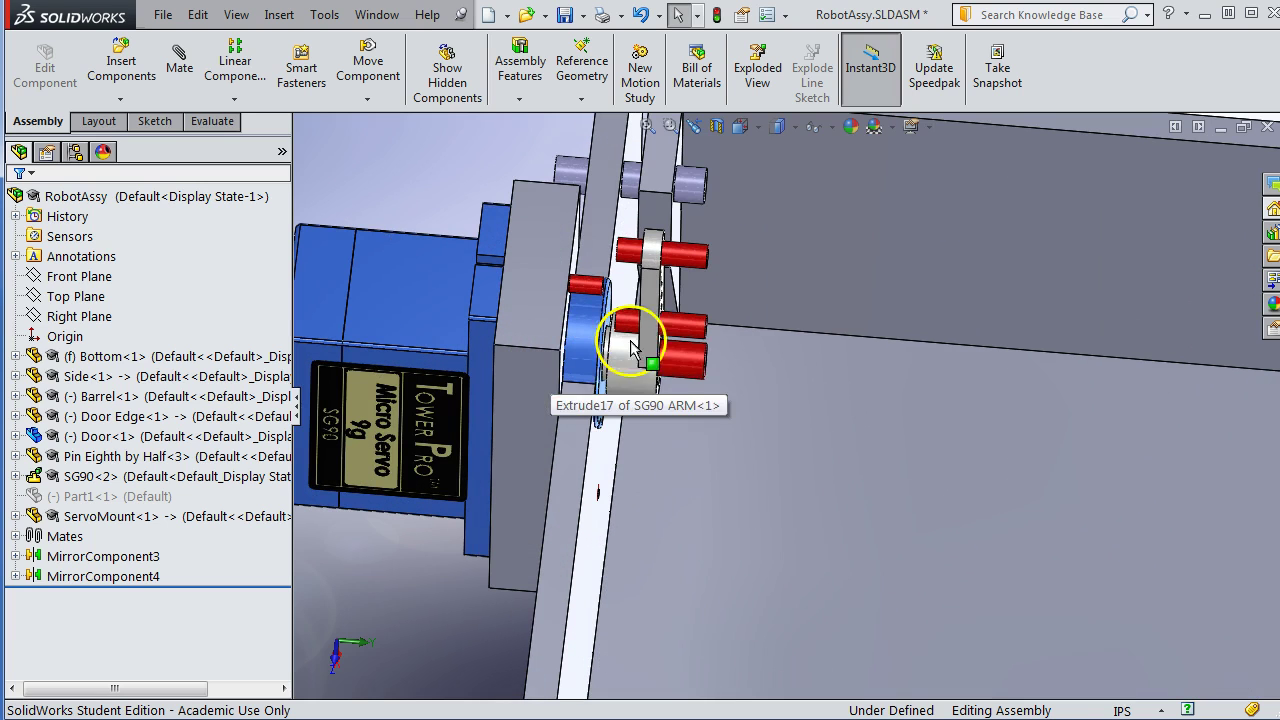
pyautogui.click(618, 355)
pyautogui.scroll(3, 580, 445)
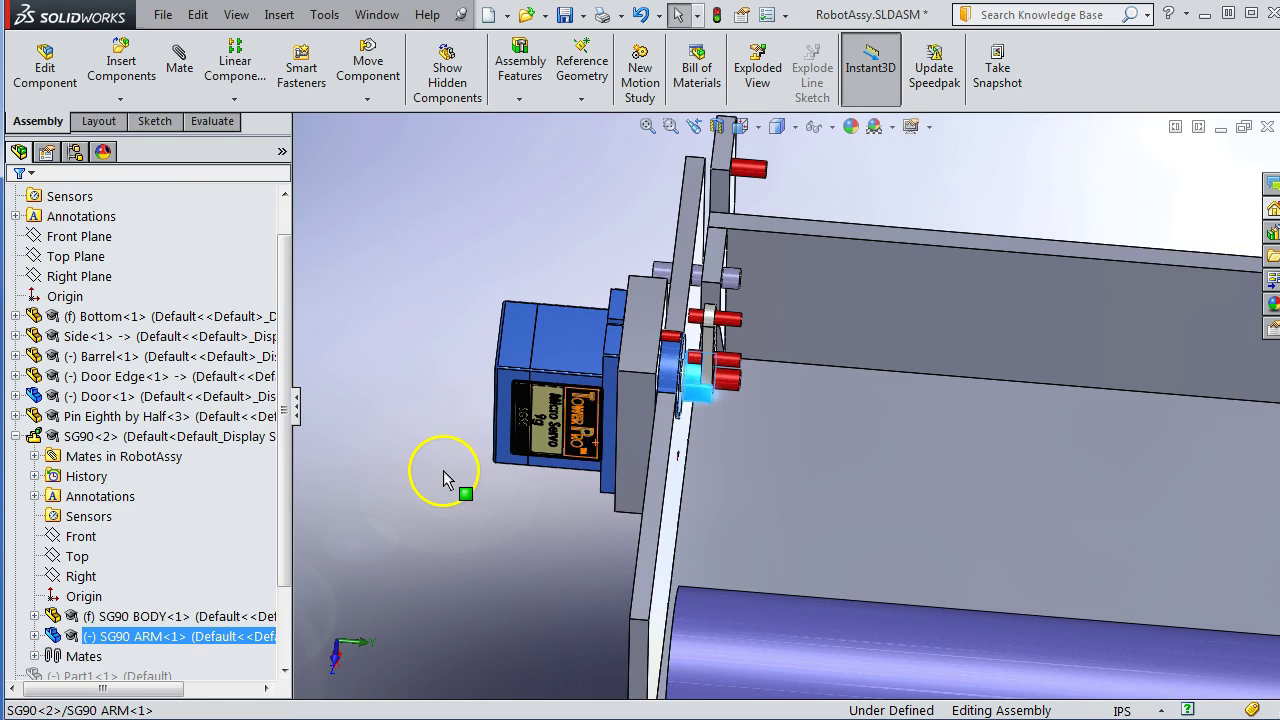
pyautogui.moveTo(722, 350)
pyautogui.mouseDown(button='middle')
pyautogui.moveTo(594, 371)
pyautogui.moveTo(509, 423)
pyautogui.moveTo(723, 337)
pyautogui.mouseUp(button='middle')
pyautogui.click(756, 334)
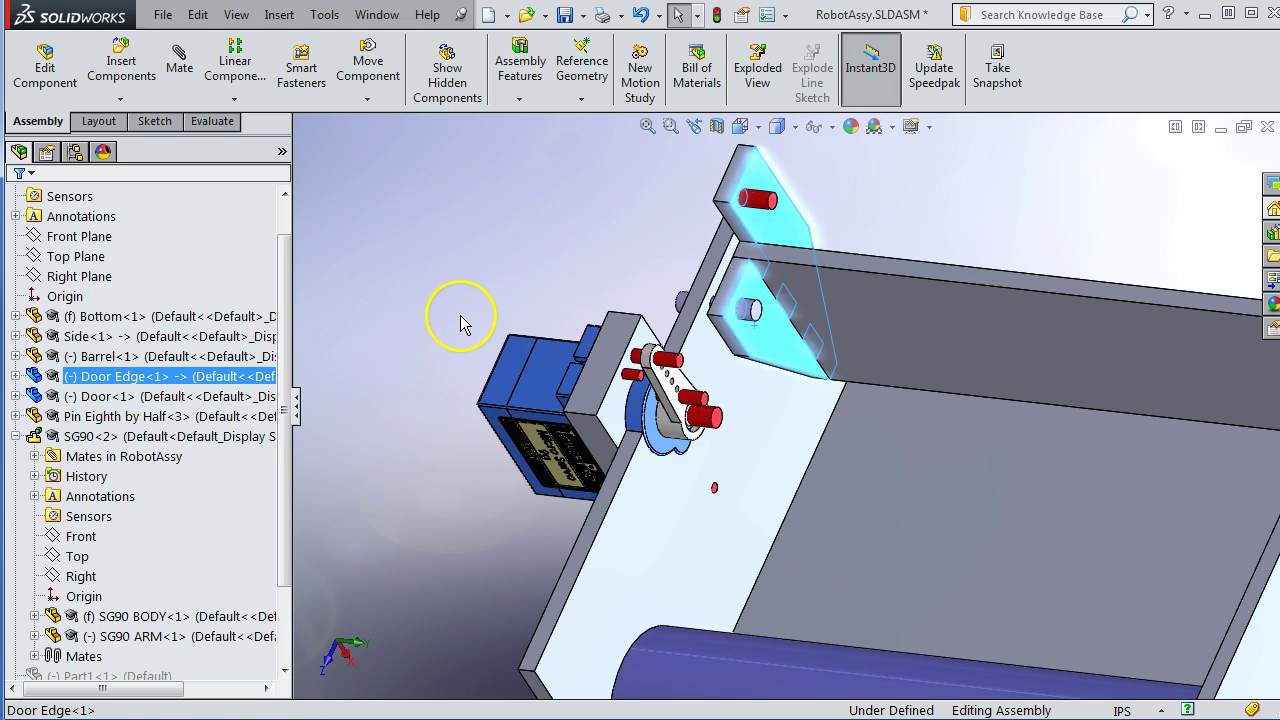
pyautogui.moveTo(460, 314); pyautogui.dragTo(505, 310, button='middle')
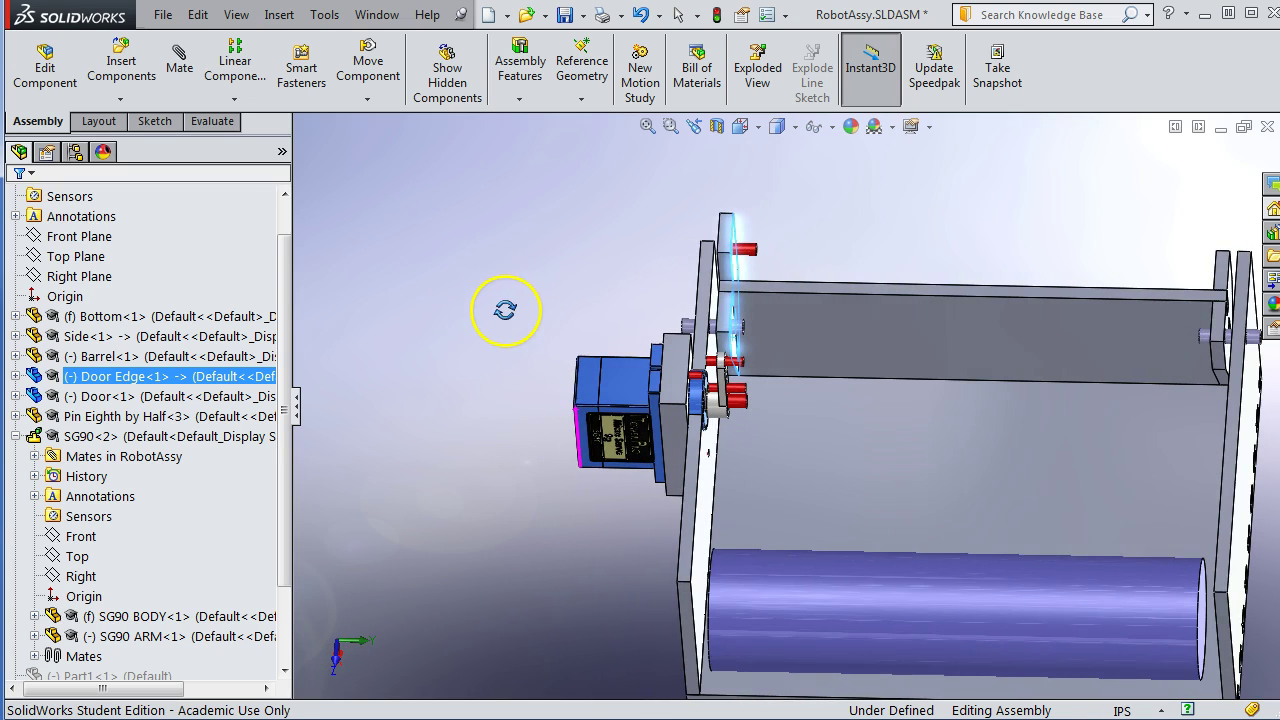
pyautogui.click(505, 310)
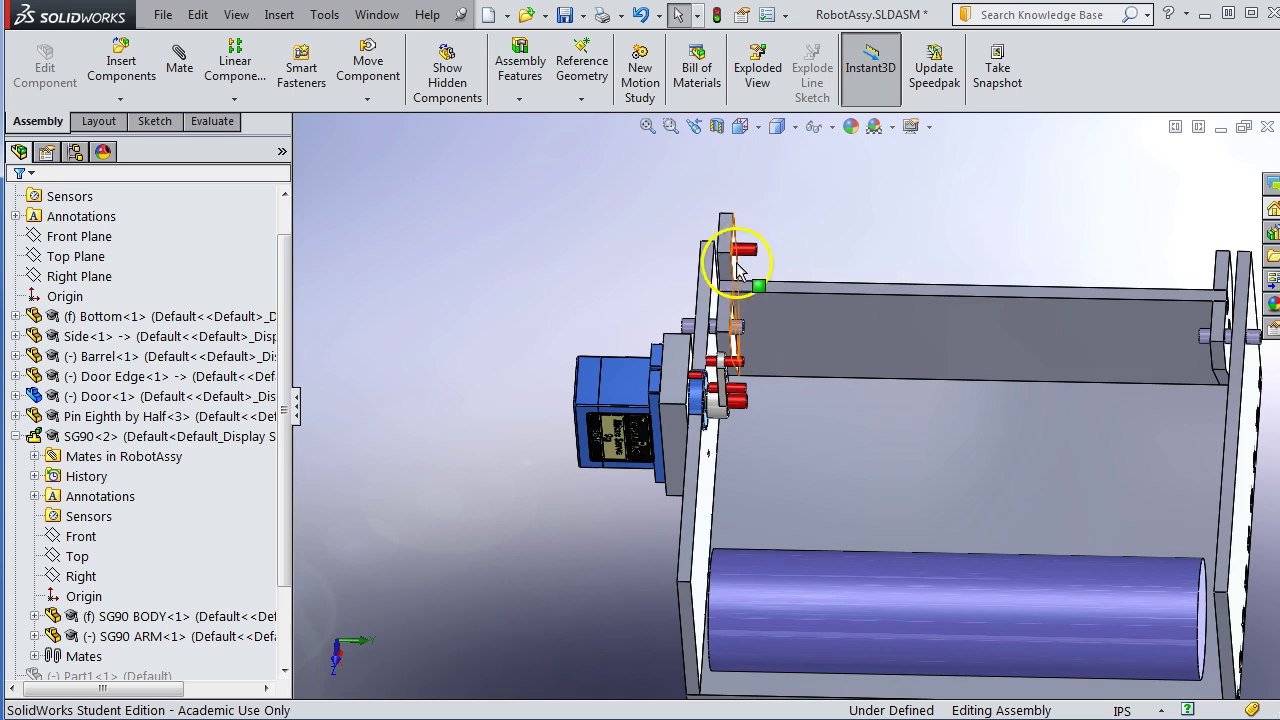
pyautogui.moveTo(737, 268); pyautogui.dragTo(754, 258, button='middle')
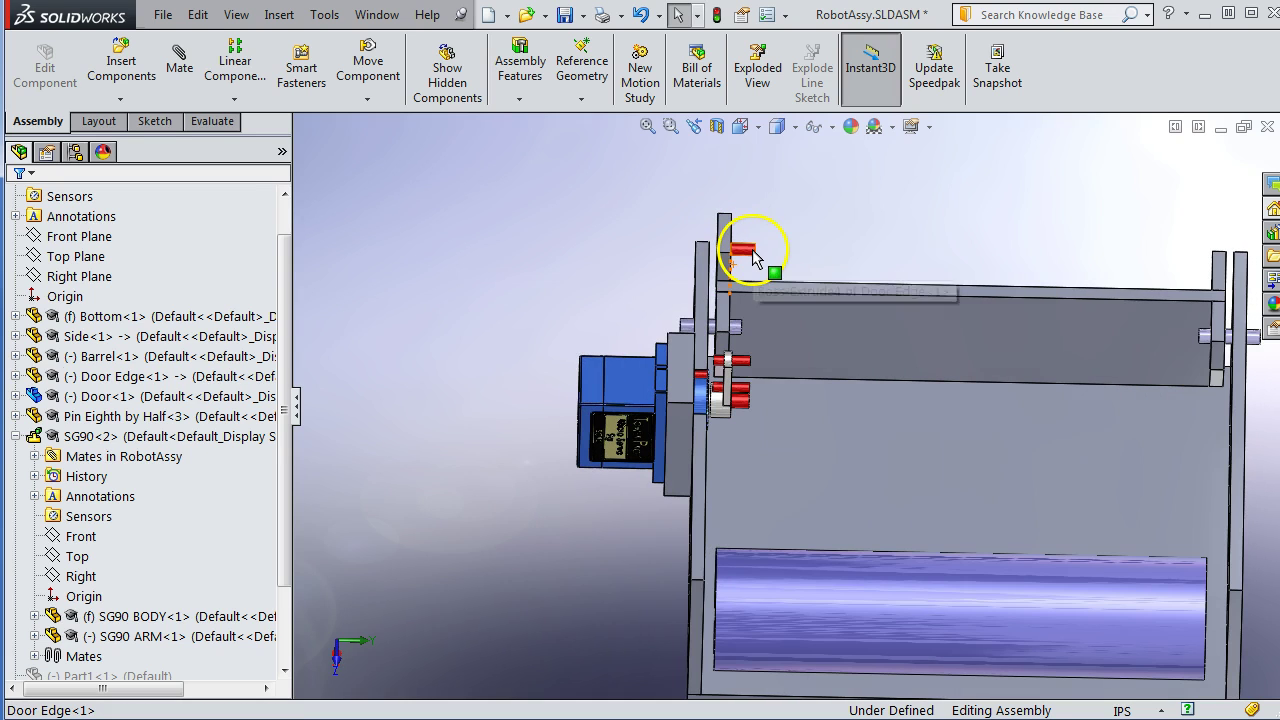
pyautogui.click(754, 258)
pyautogui.click(737, 358)
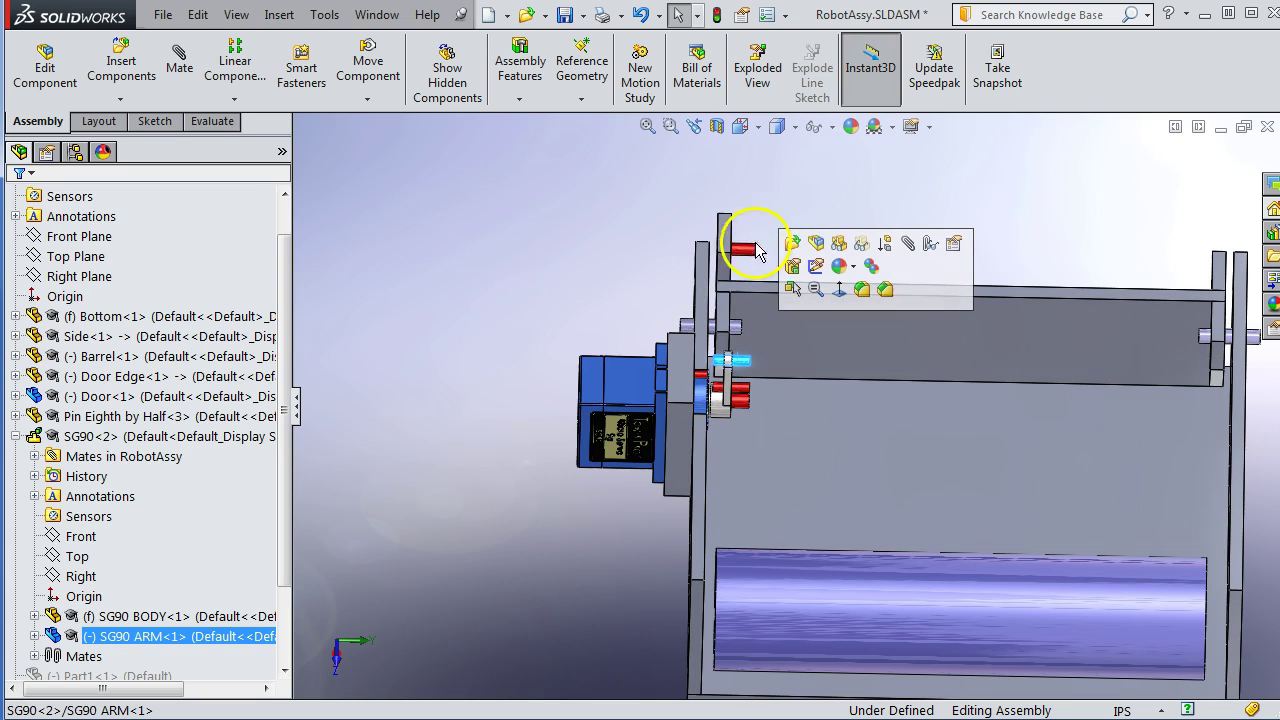
# Select Door<1>, both Pin Eighth by Half pins and both Door Edge plates, ending on a tilted box view.
pyautogui.click(816, 209)
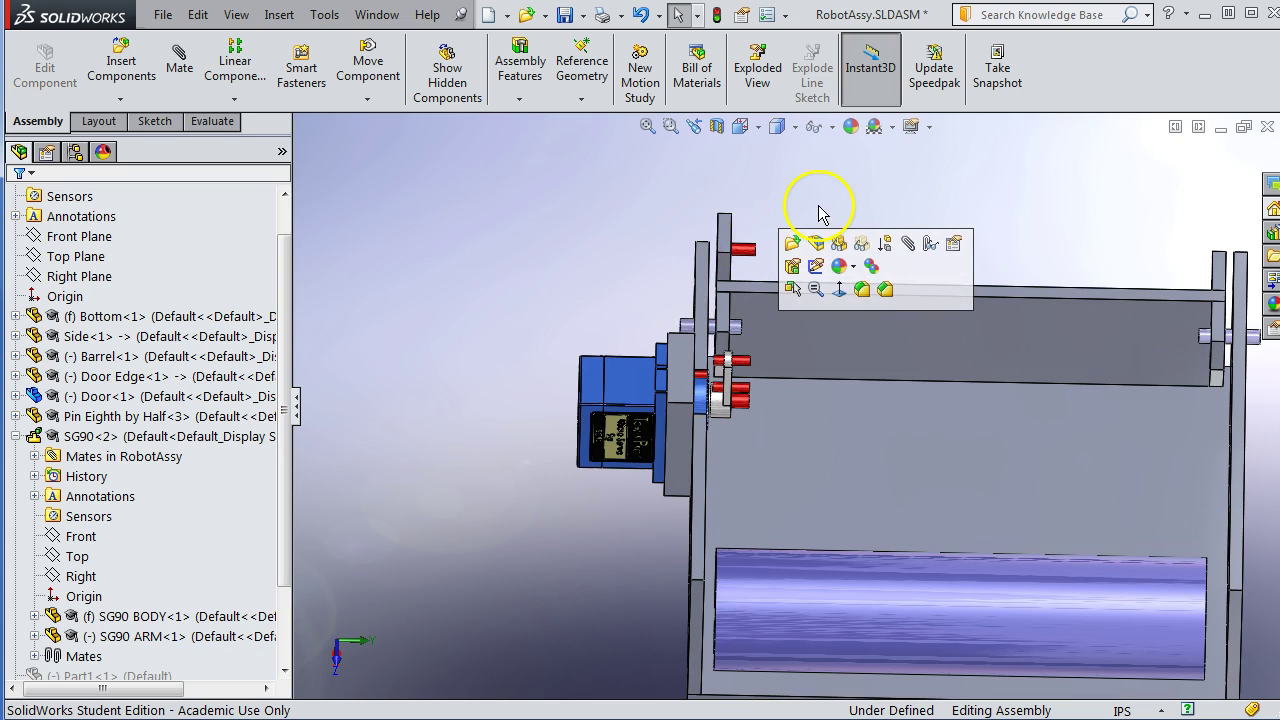
pyautogui.click(943, 338)
pyautogui.moveTo(986, 351); pyautogui.dragTo(1010, 366, button='middle')
pyautogui.click(683, 335)
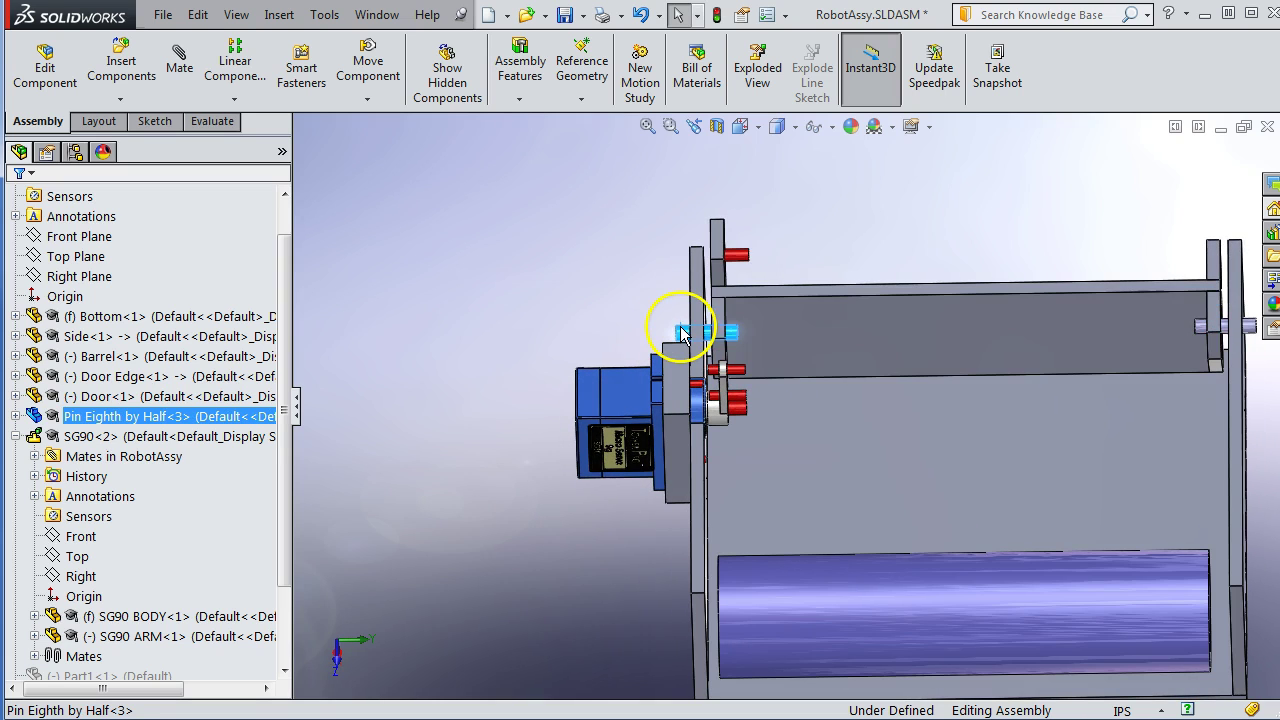
pyautogui.click(1252, 335)
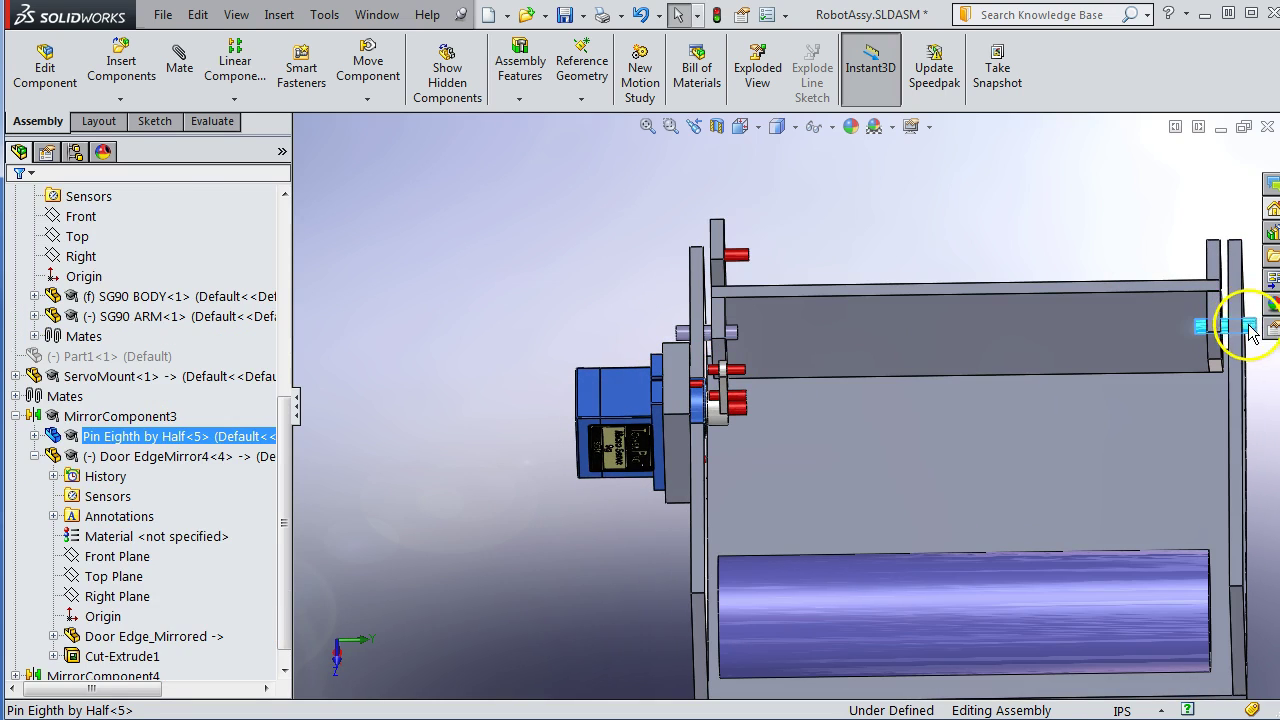
pyautogui.click(1218, 265)
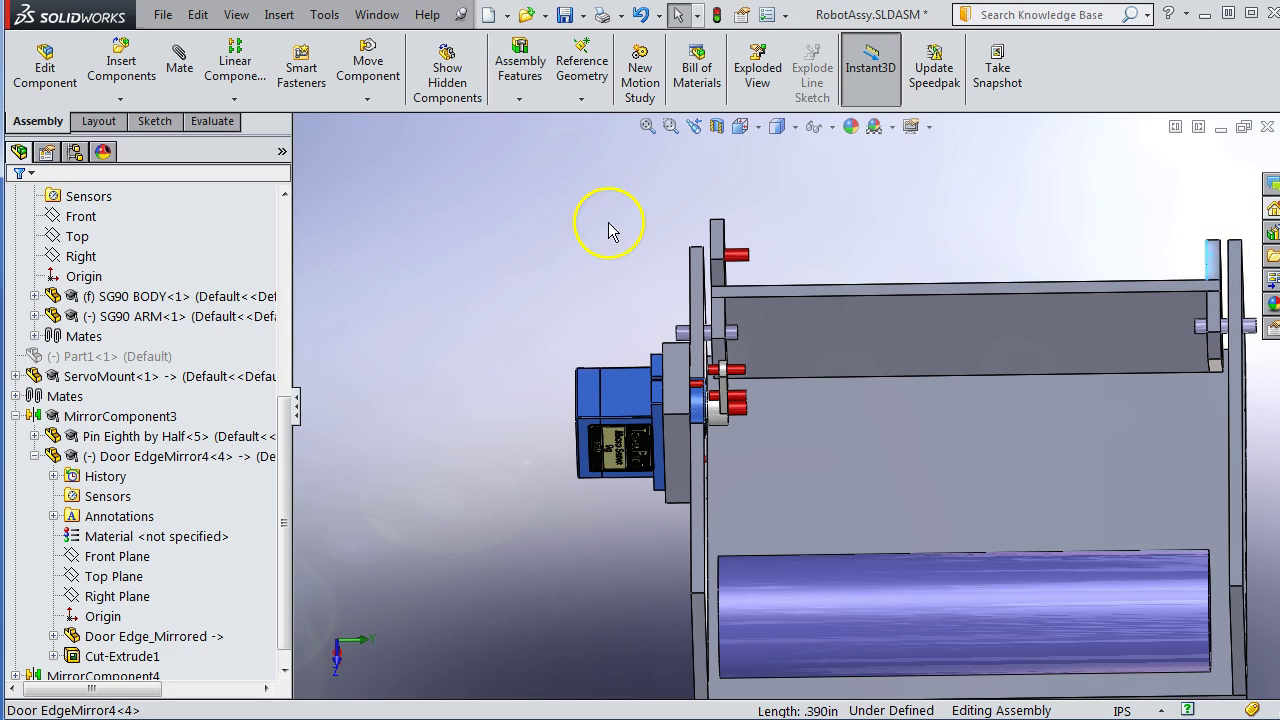
pyautogui.click(719, 310)
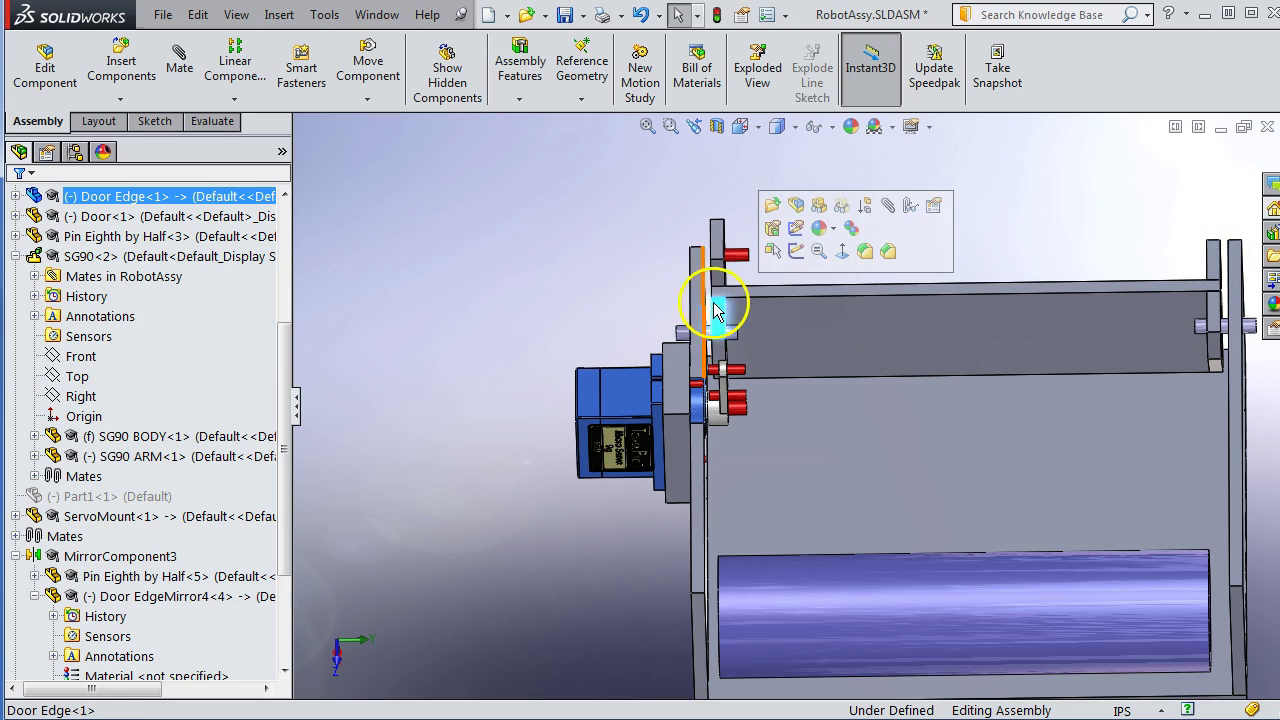
pyautogui.click(951, 323)
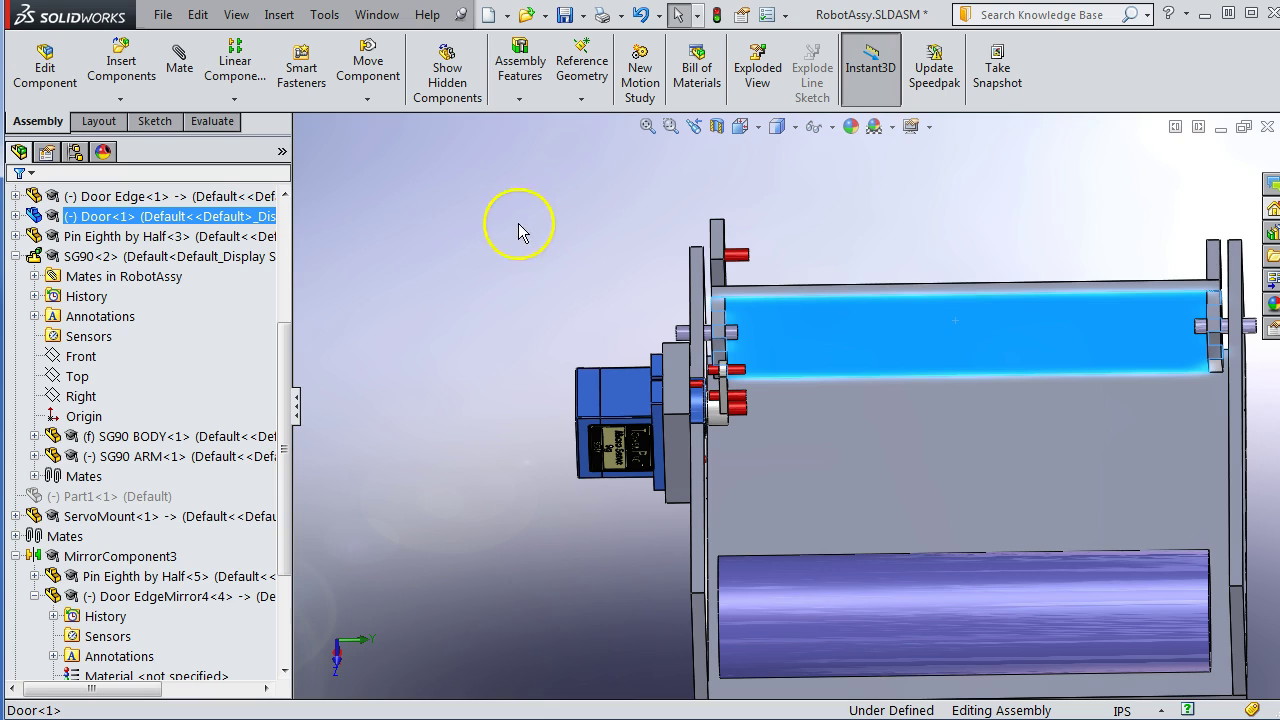
pyautogui.moveTo(486, 292); pyautogui.dragTo(823, 320, button='middle')
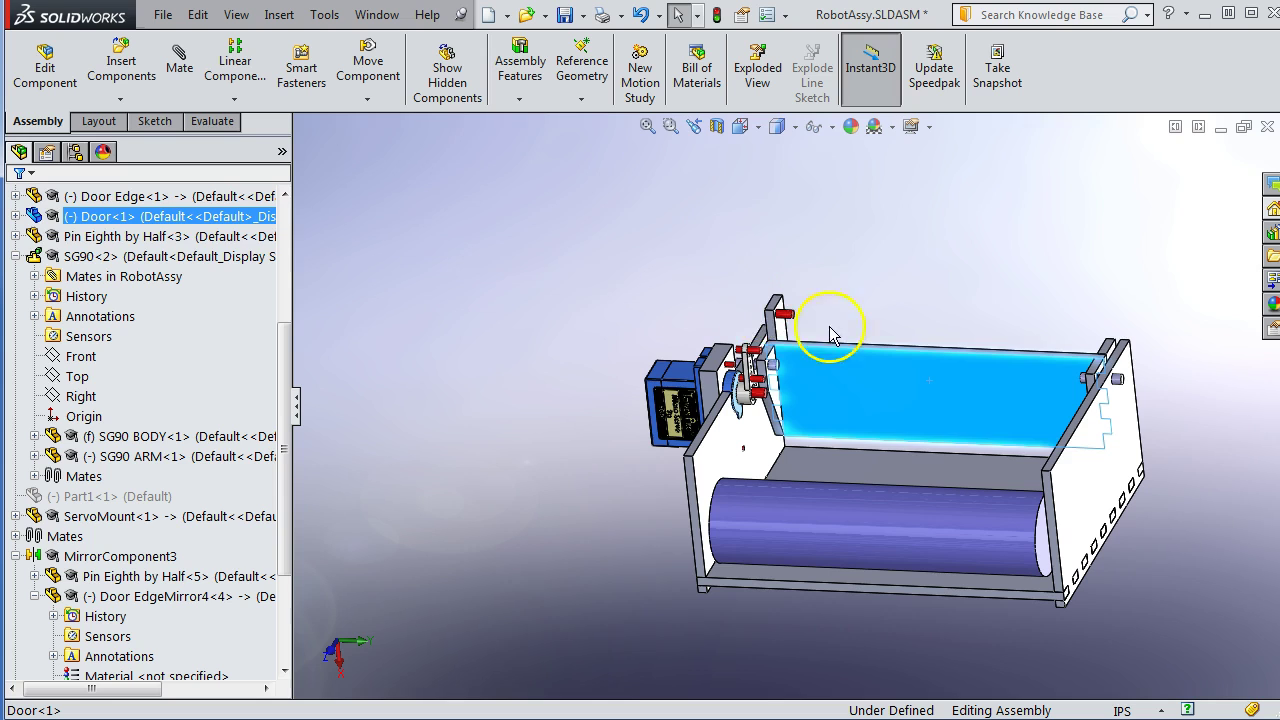
pyautogui.click(15, 217)
pyautogui.click(130, 316)
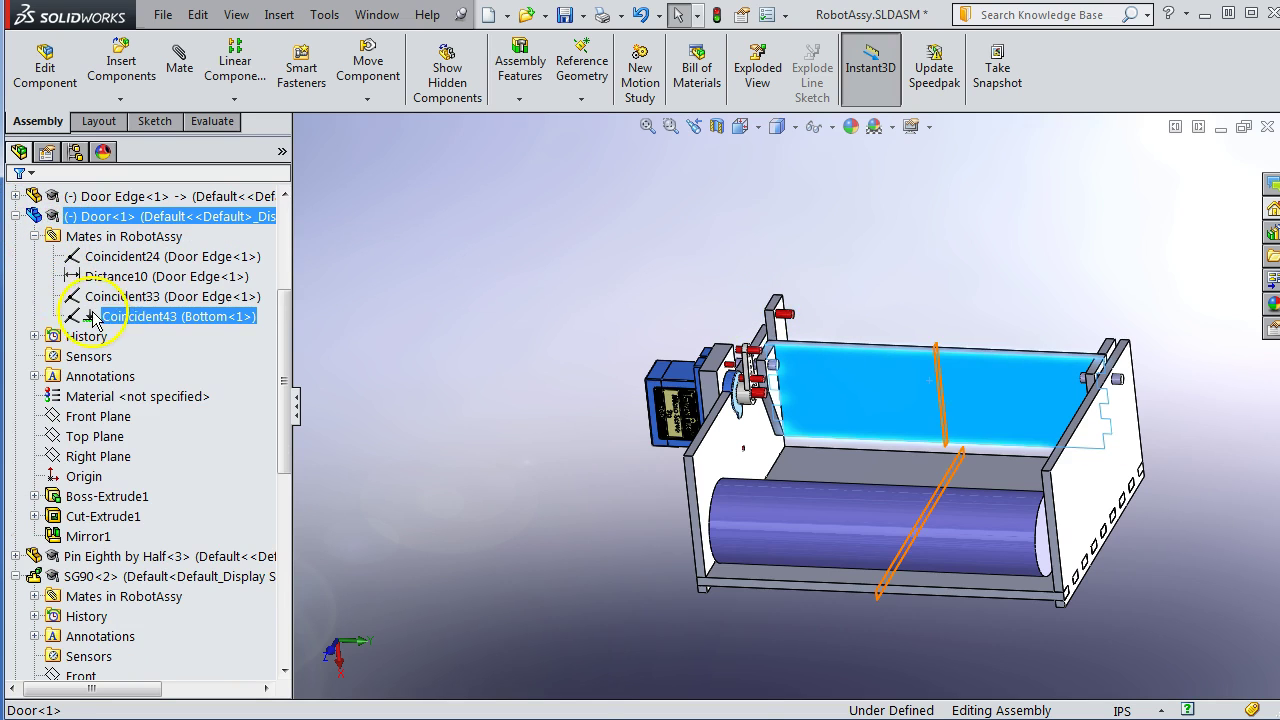
pyautogui.moveTo(586, 322)
pyautogui.mouseDown(button='middle')
pyautogui.moveTo(567, 342)
pyautogui.moveTo(549, 283)
pyautogui.moveTo(577, 317)
pyautogui.mouseUp(button='middle')
pyautogui.scroll(-5, 994, 517)
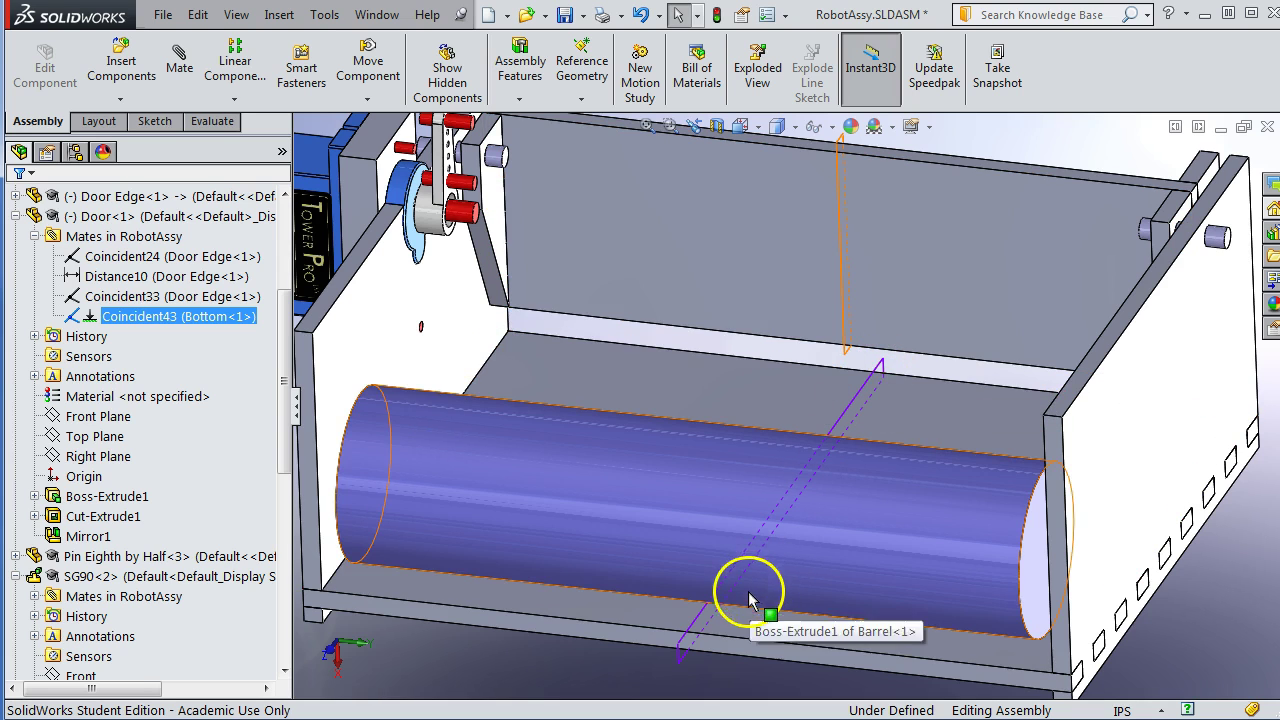
pyautogui.scroll(3, 708, 380)
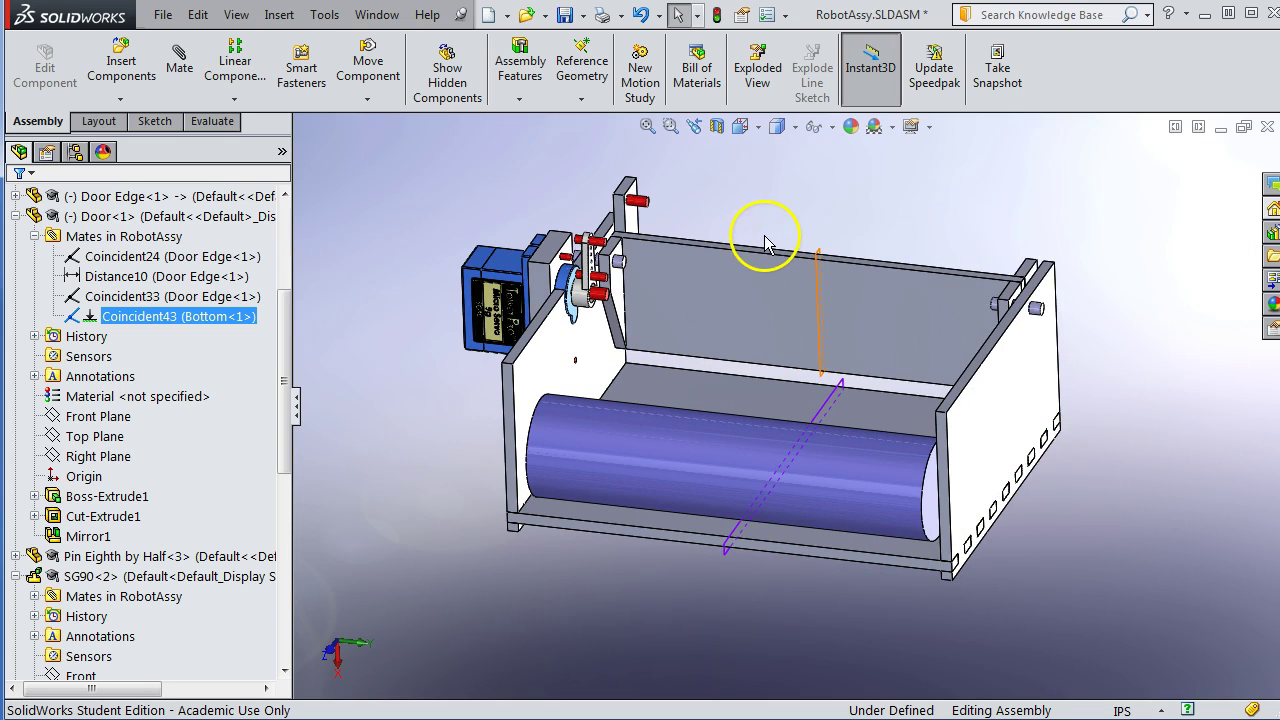
pyautogui.moveTo(719, 296)
pyautogui.mouseDown(button='middle')
pyautogui.moveTo(700, 294)
pyautogui.moveTo(737, 313)
pyautogui.mouseUp(button='middle')
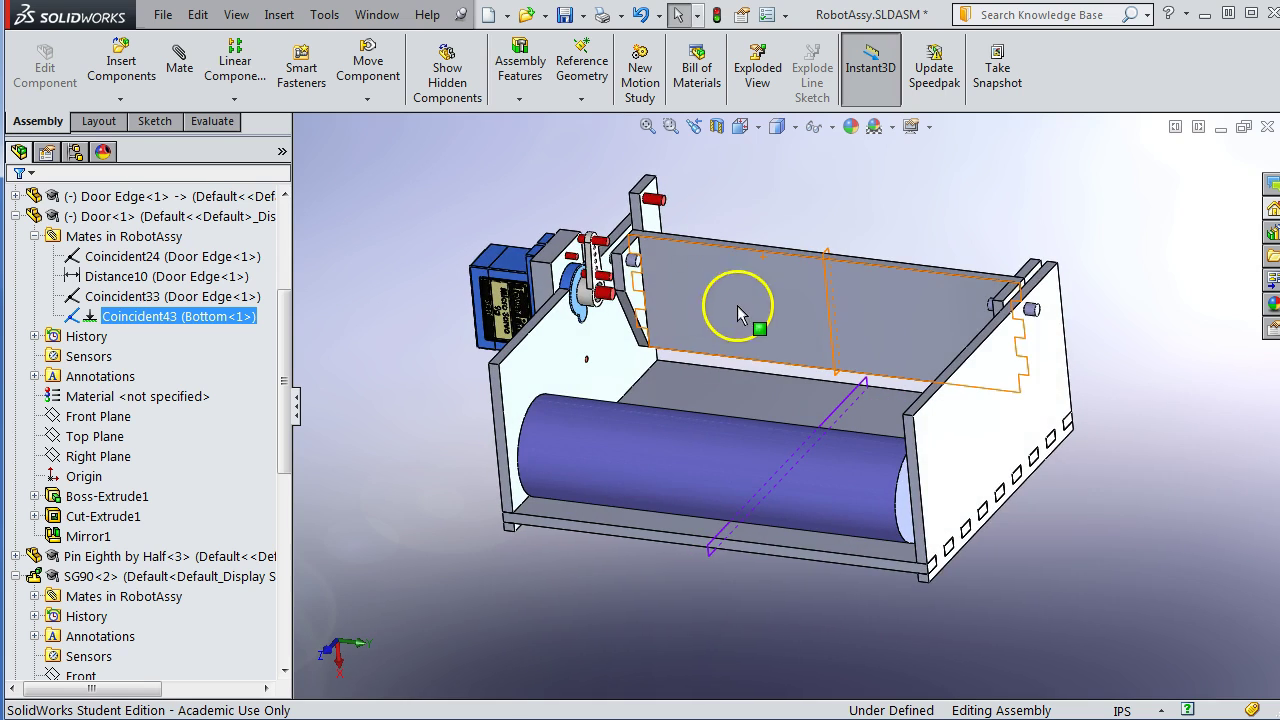
pyautogui.click(33, 216)
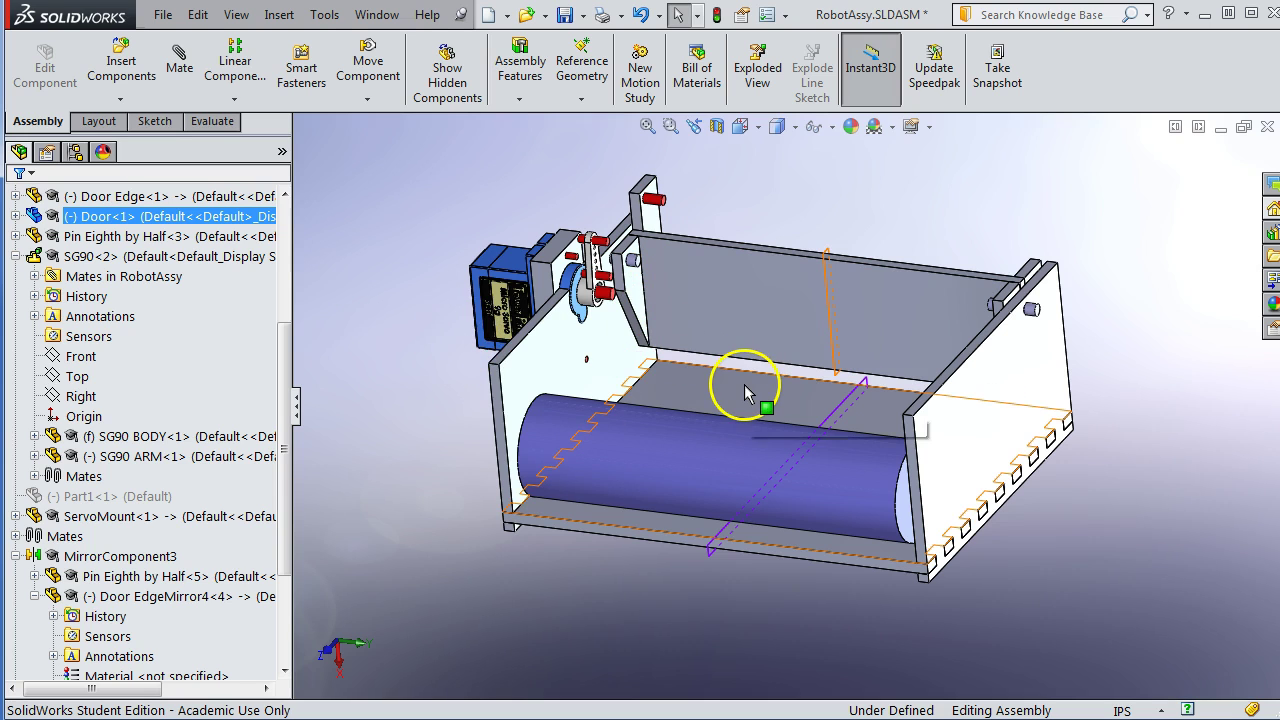
pyautogui.click(632, 283)
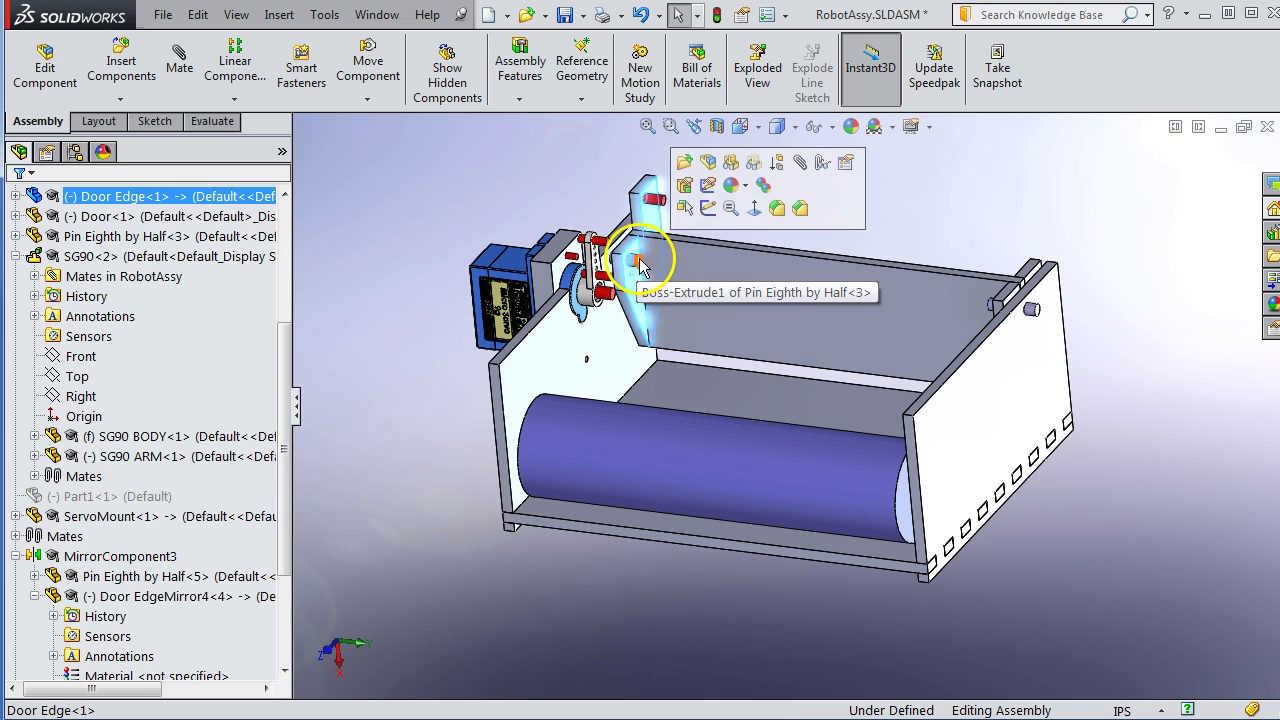
pyautogui.click(640, 264)
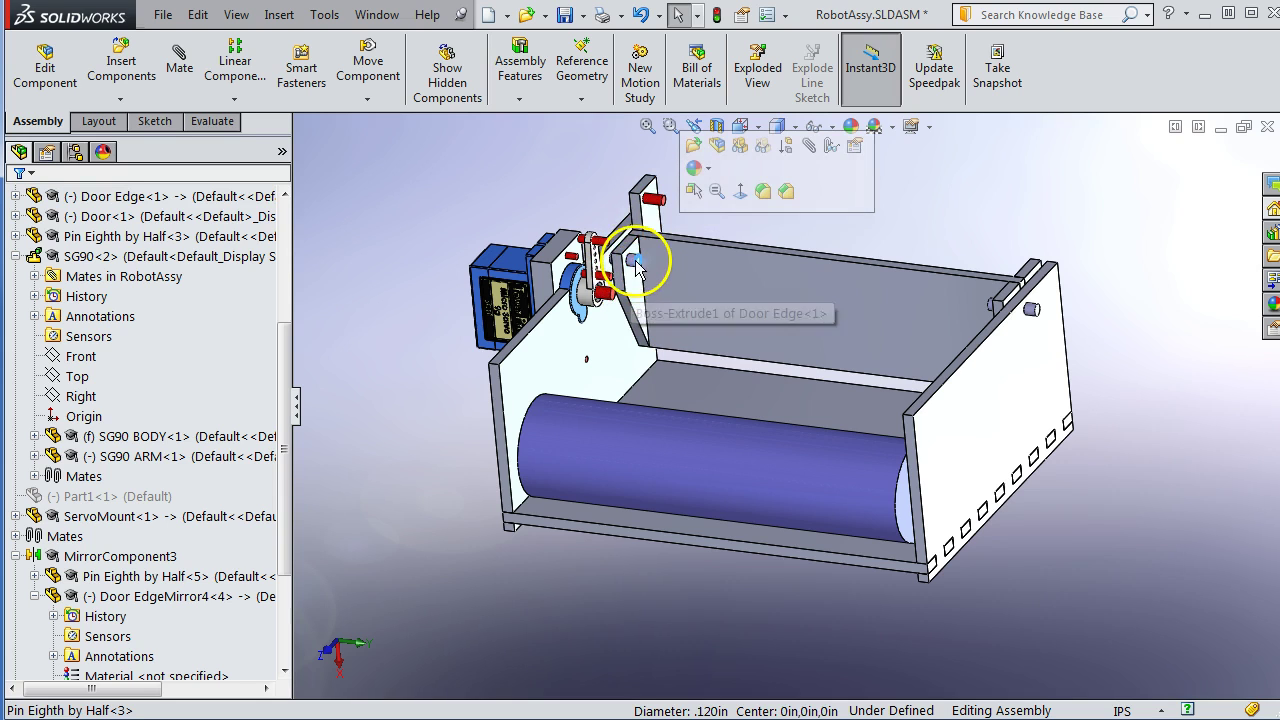
pyautogui.click(630, 286)
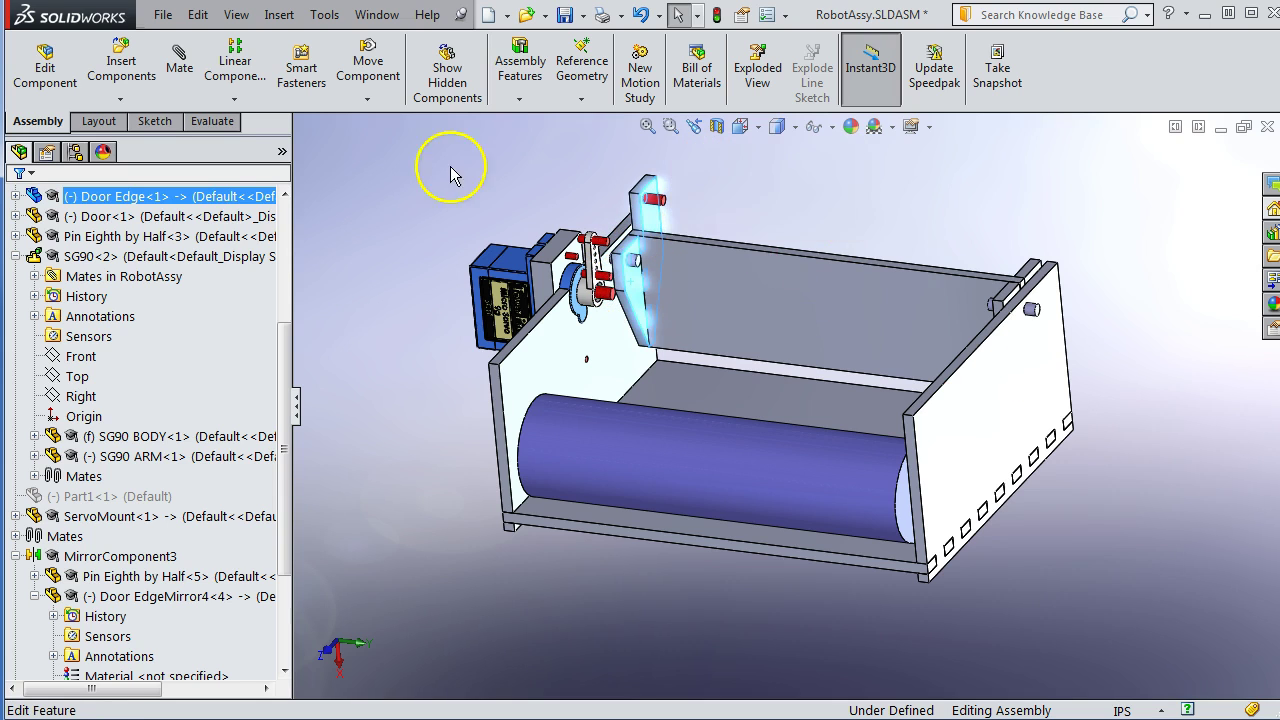
pyautogui.click(515, 288)
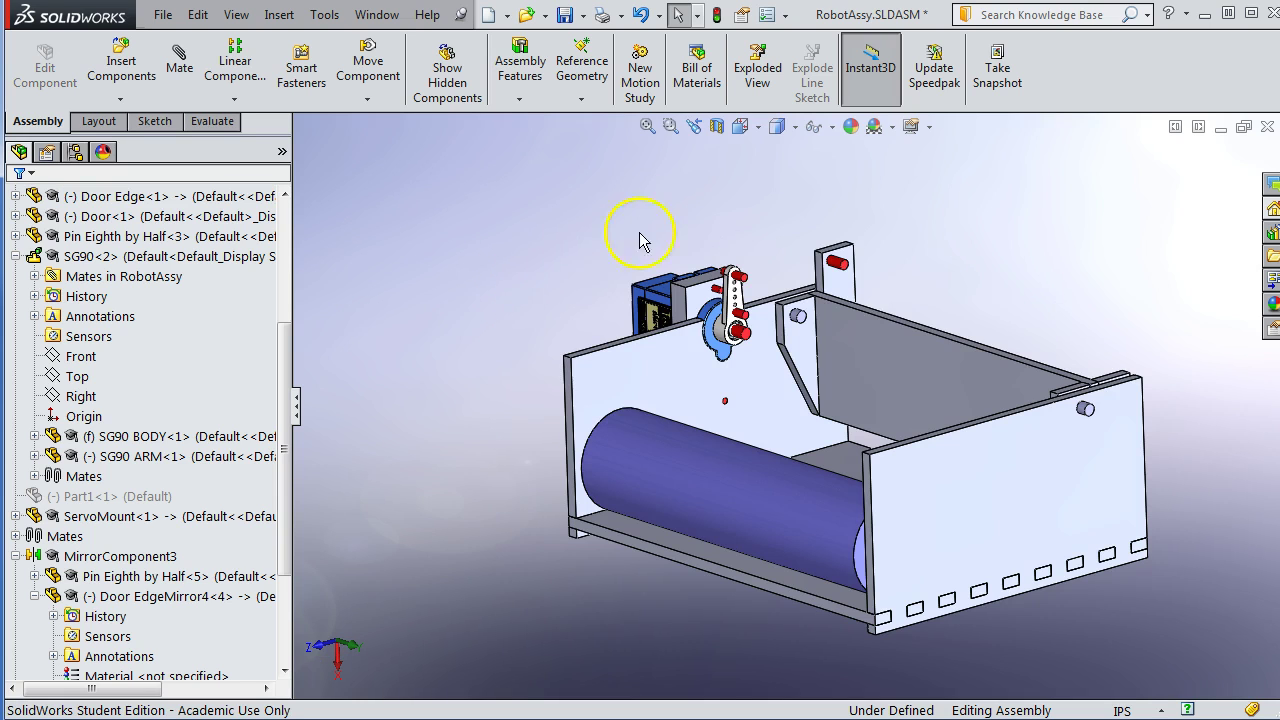
pyautogui.click(800, 333)
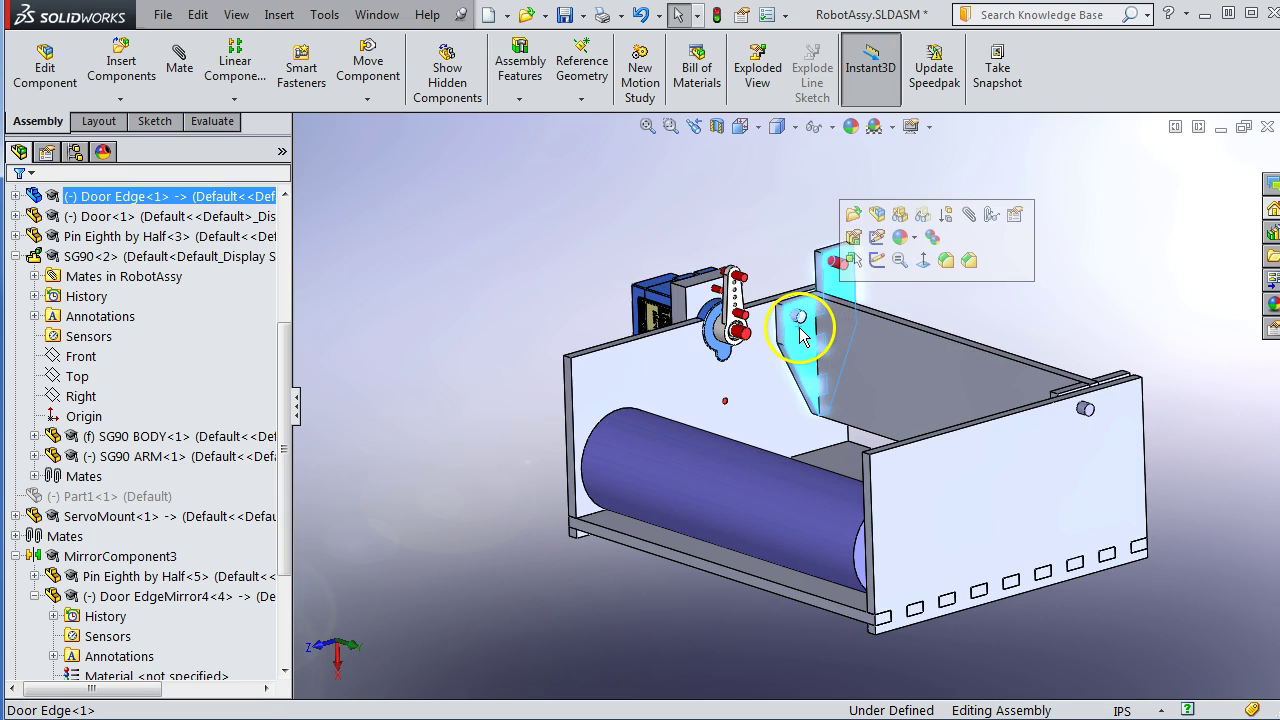
pyautogui.click(900, 353)
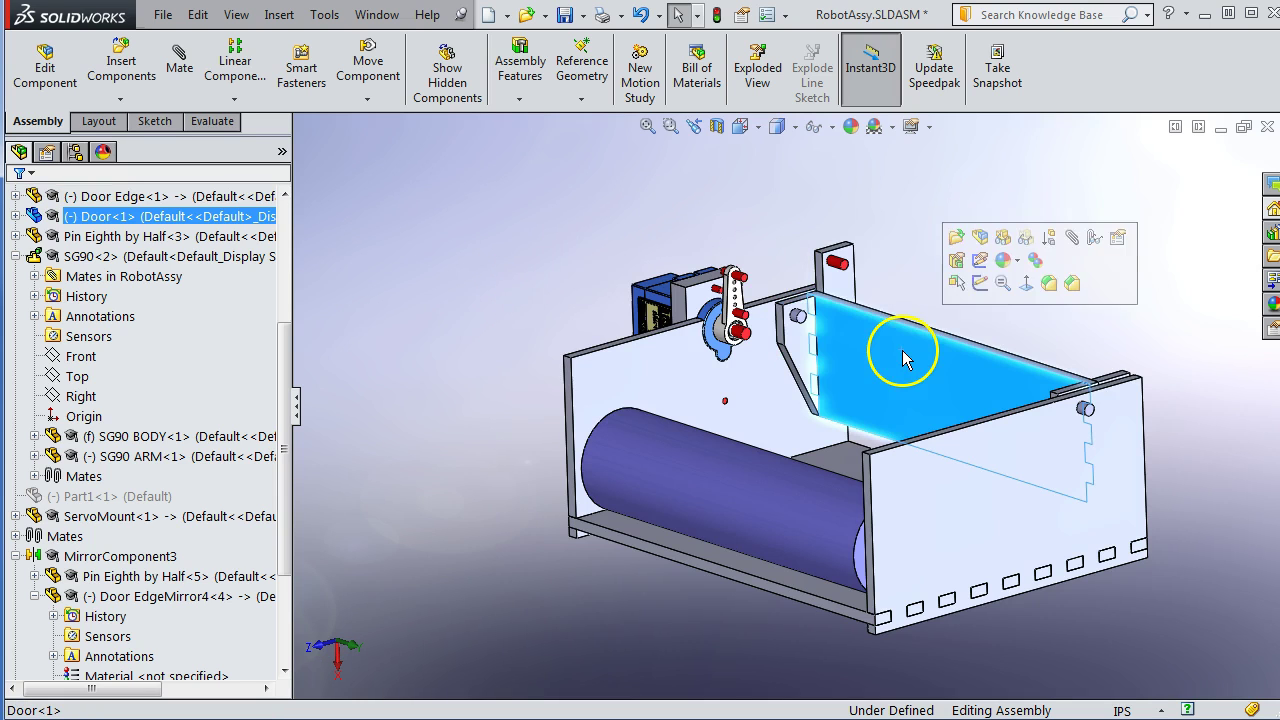
pyautogui.click(478, 292)
pyautogui.click(16, 256)
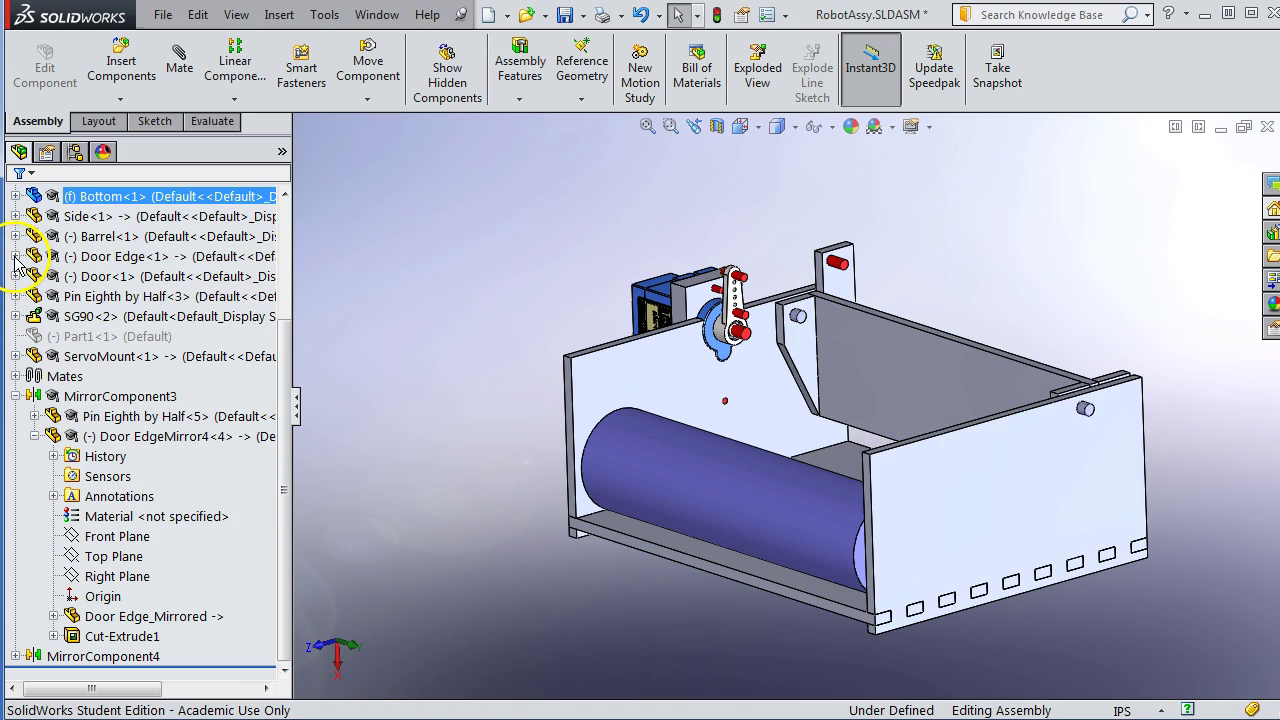
pyautogui.scroll(2, 50, 250)
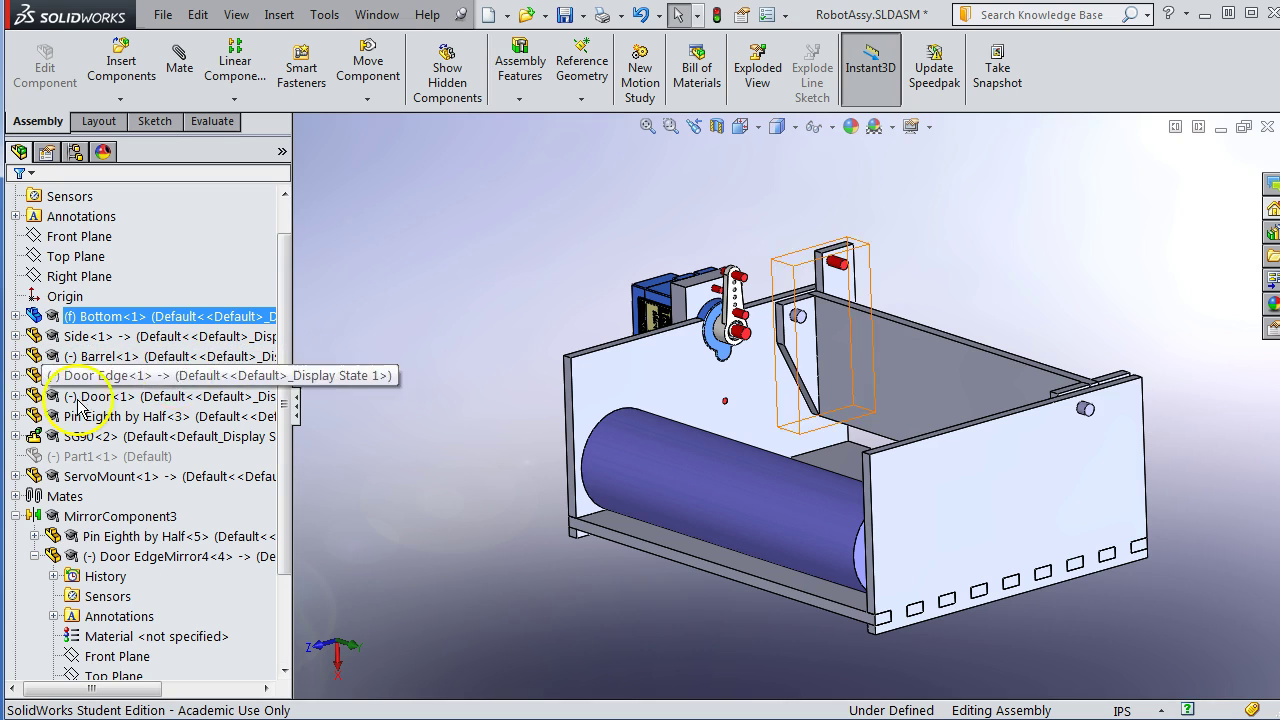
pyautogui.click(15, 376)
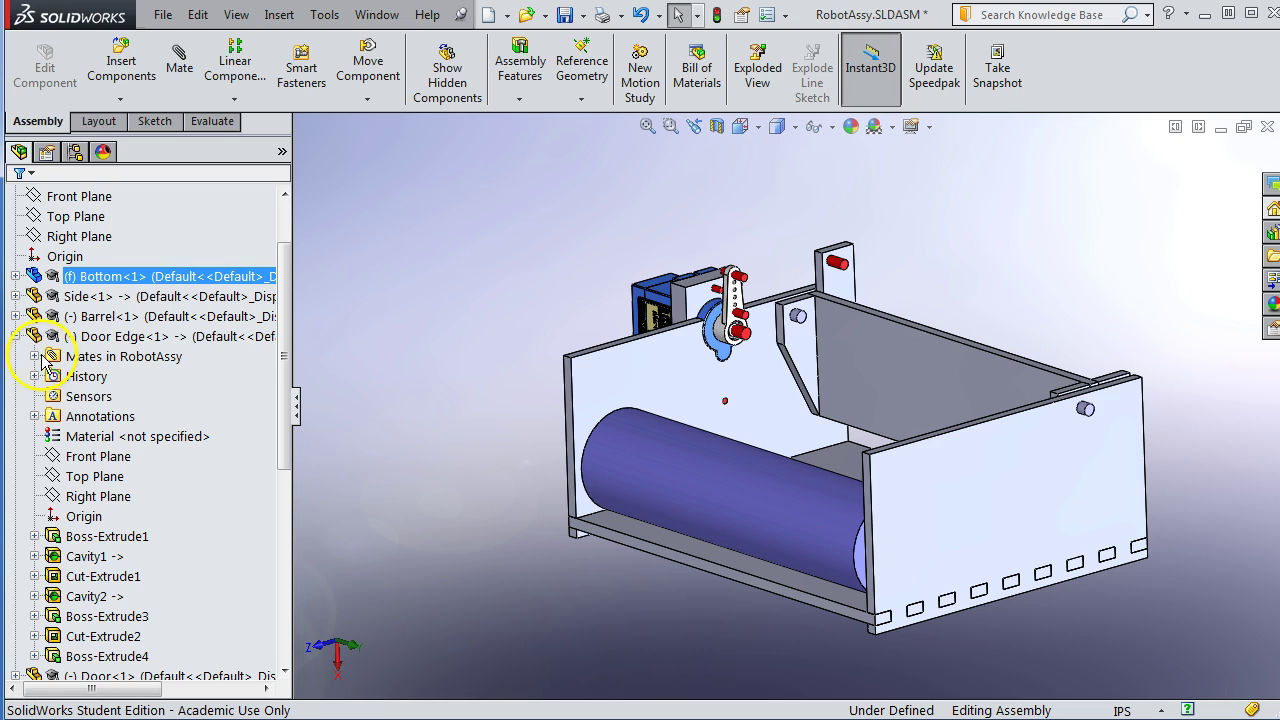
pyautogui.click(34, 357)
pyautogui.click(121, 377)
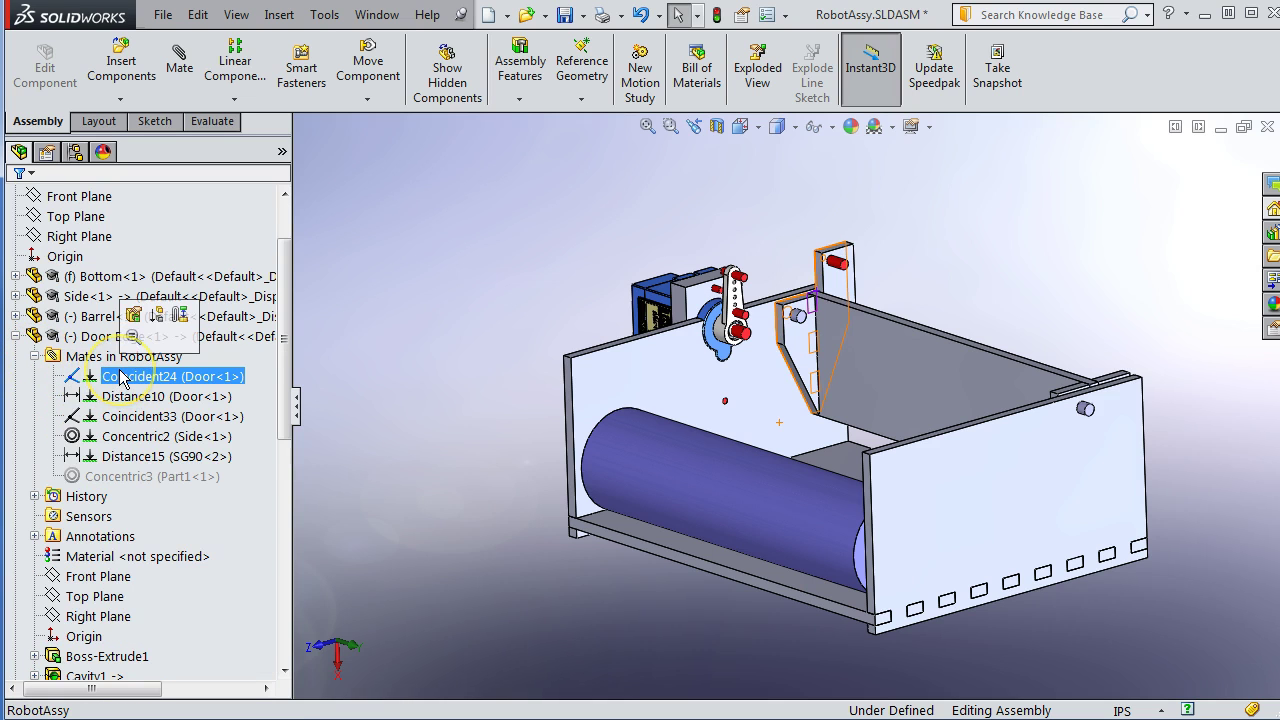
pyautogui.moveTo(443, 343); pyautogui.dragTo(457, 380, button='middle')
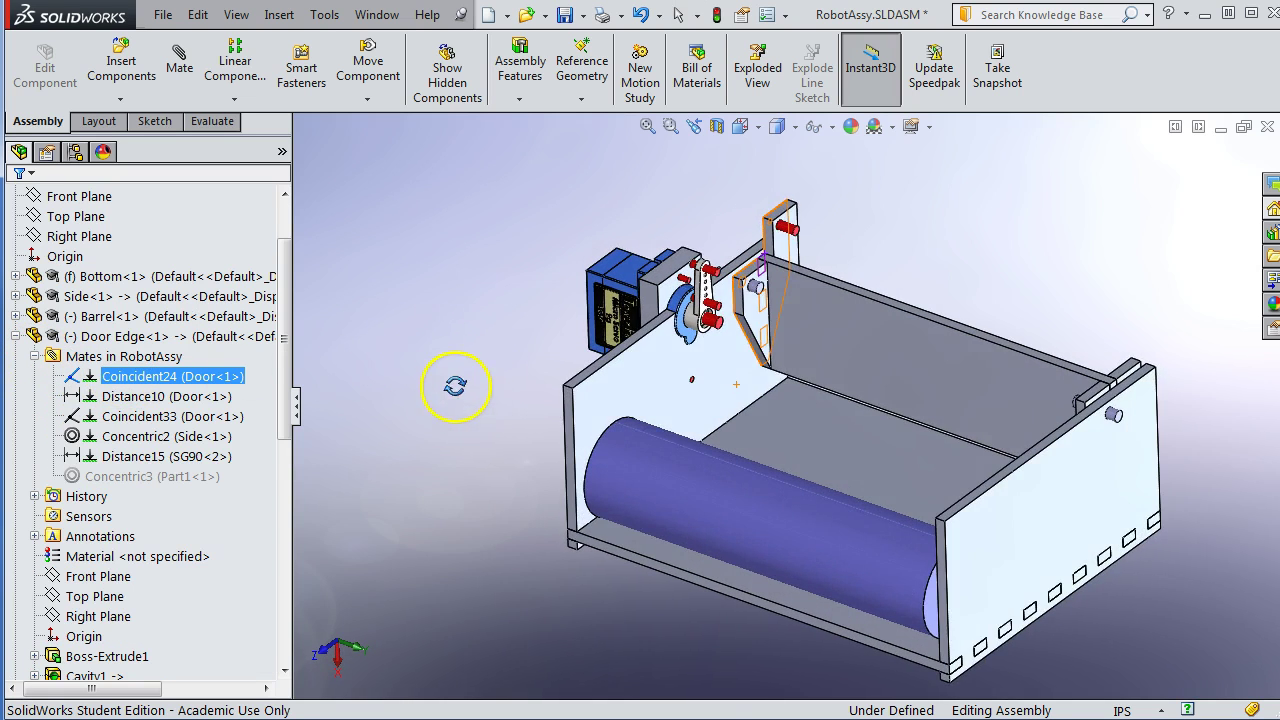
pyautogui.scroll(-2, 858, 320)
pyautogui.scroll(-3, 700, 329)
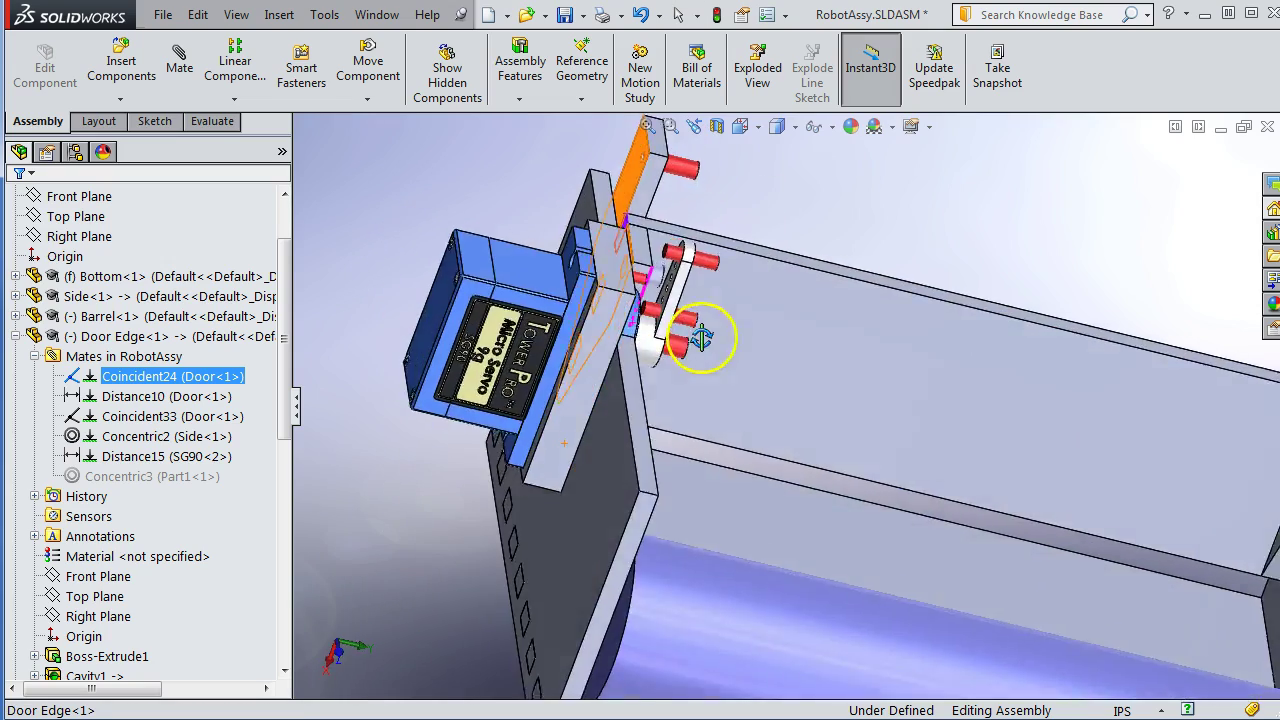
pyautogui.moveTo(700, 329); pyautogui.dragTo(700, 408, button='middle')
pyautogui.scroll(-2, 608, 200)
pyautogui.scroll(-2, 757, 357)
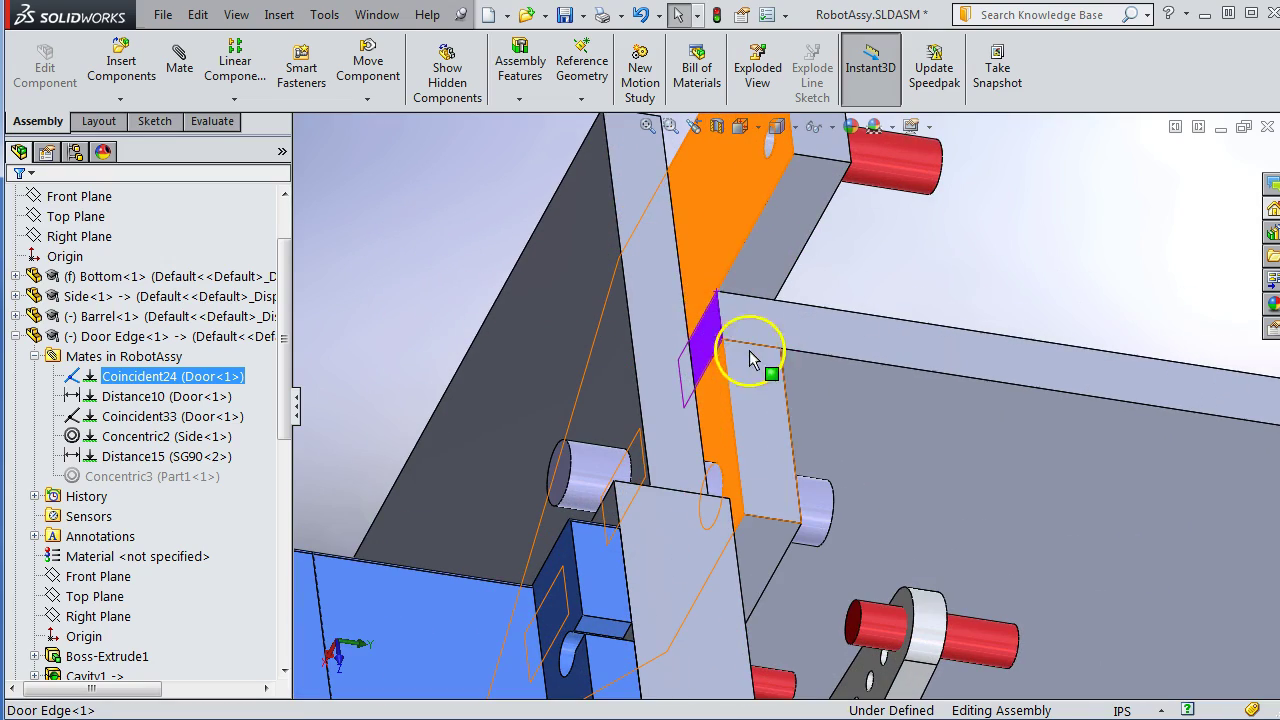
pyautogui.scroll(5, 526, 331)
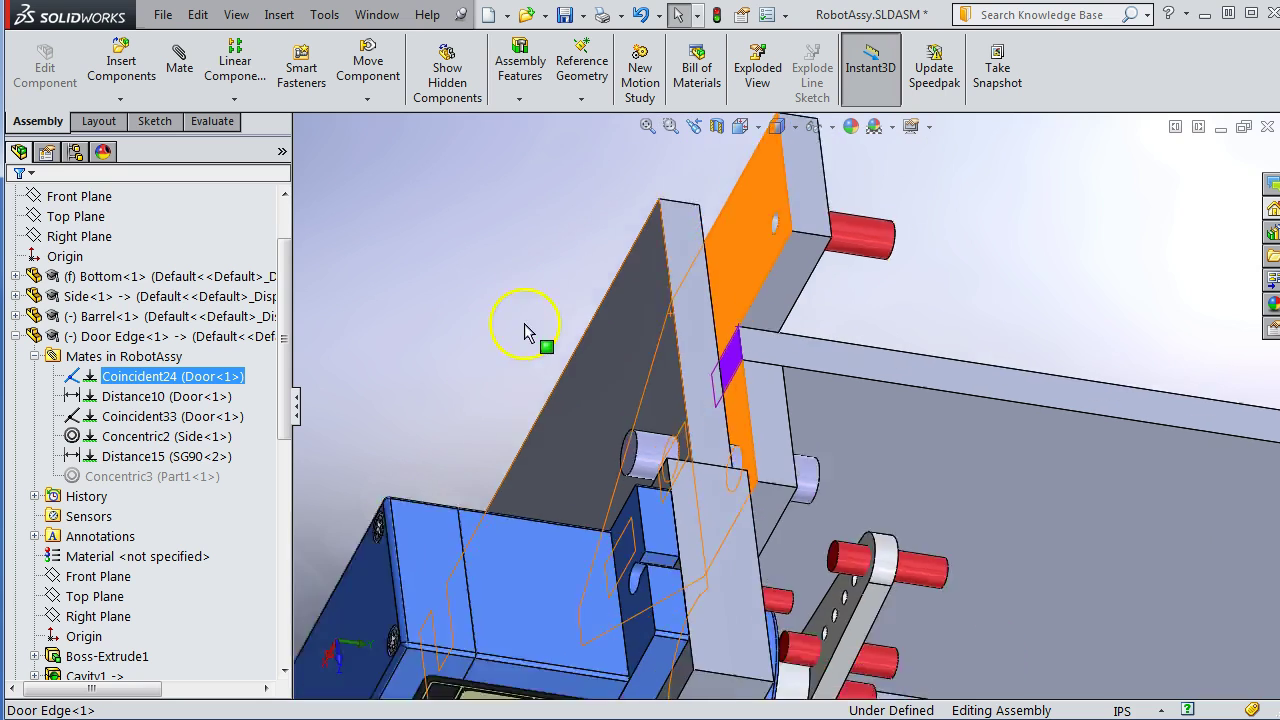
pyautogui.moveTo(540, 352); pyautogui.dragTo(495, 290, button='middle')
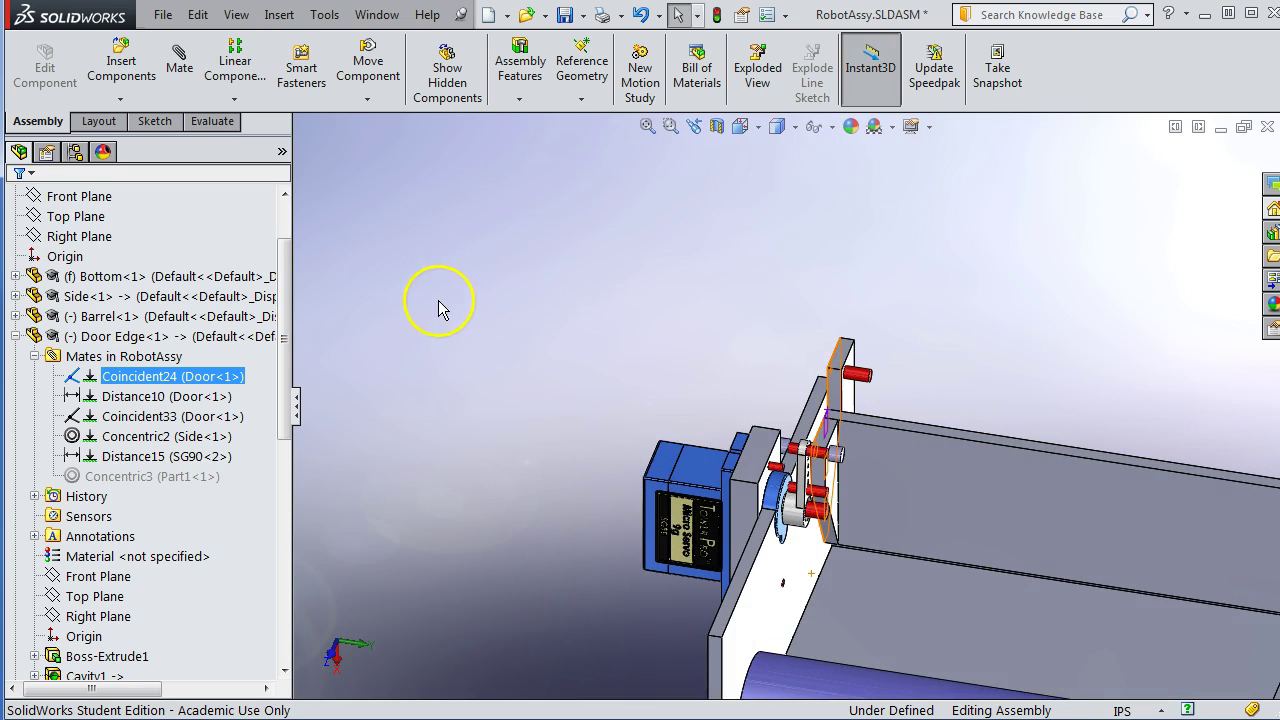
pyautogui.click(132, 397)
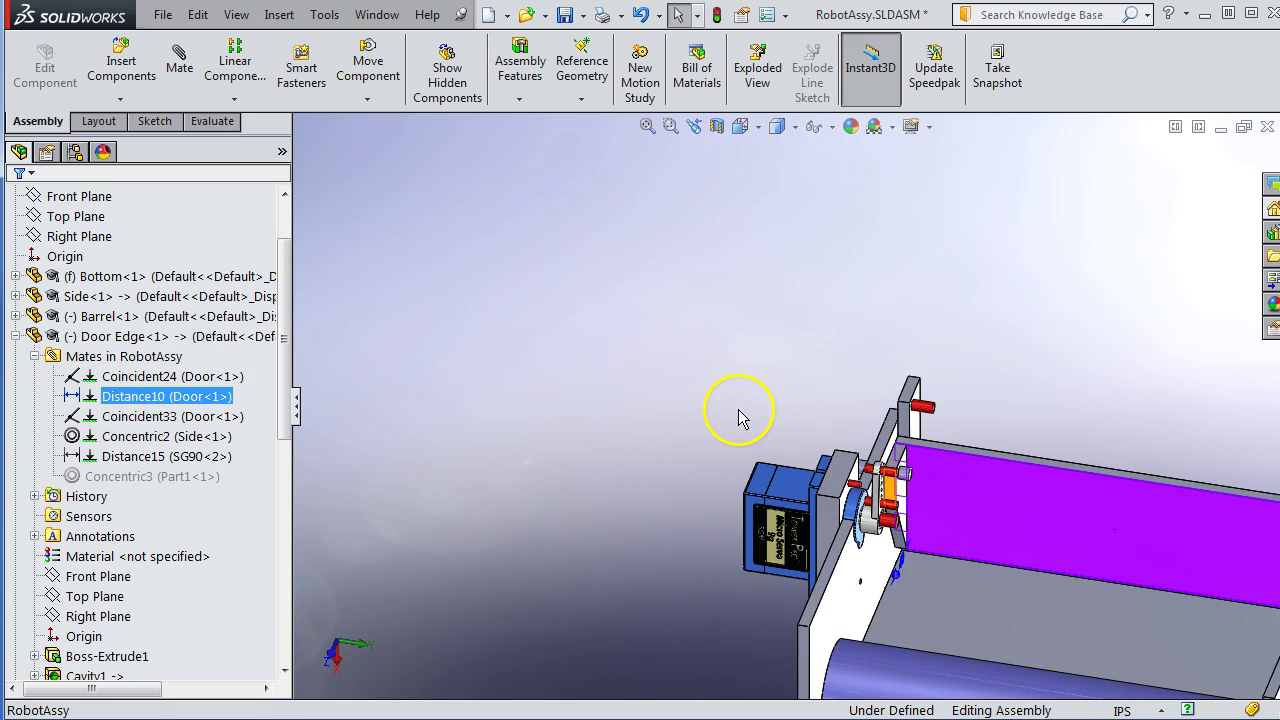
pyautogui.moveTo(738, 418); pyautogui.dragTo(543, 349, button='middle')
pyautogui.scroll(-2, 997, 513)
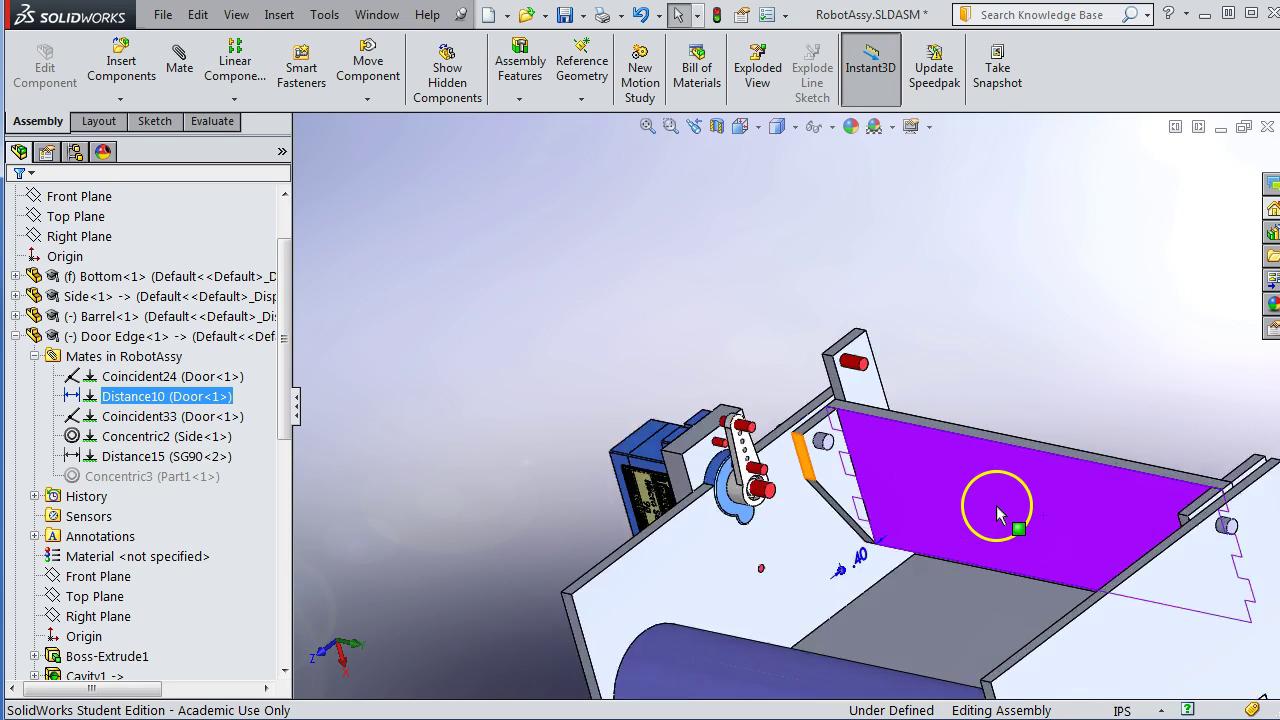
pyautogui.scroll(-2, 997, 513)
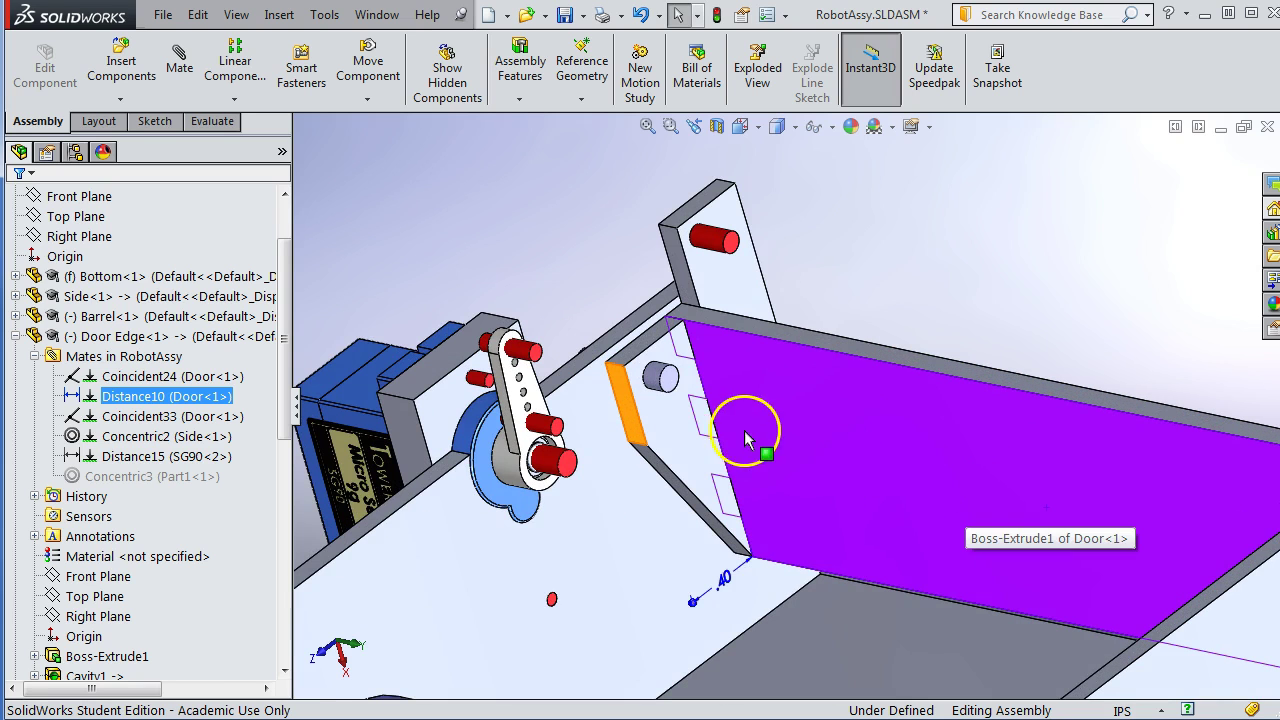
pyautogui.click(152, 416)
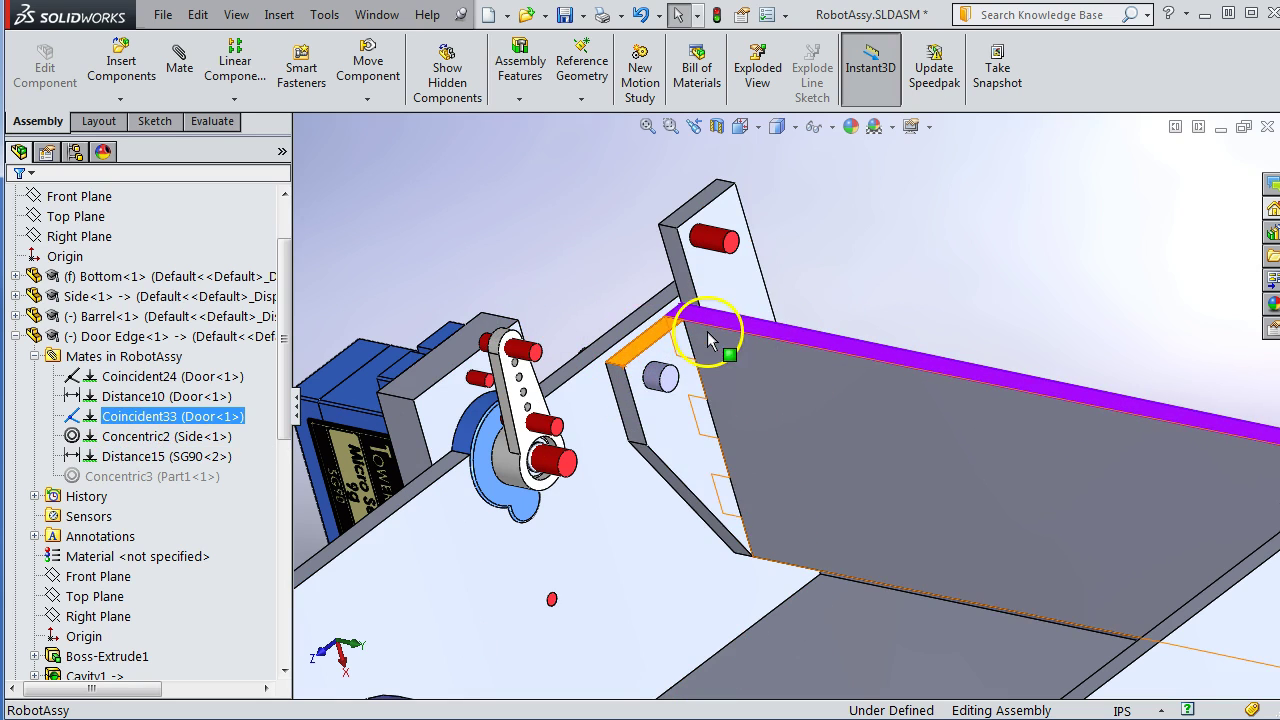
pyautogui.keyDown('ctrl'); pyautogui.click(122, 440); pyautogui.keyUp('ctrl')
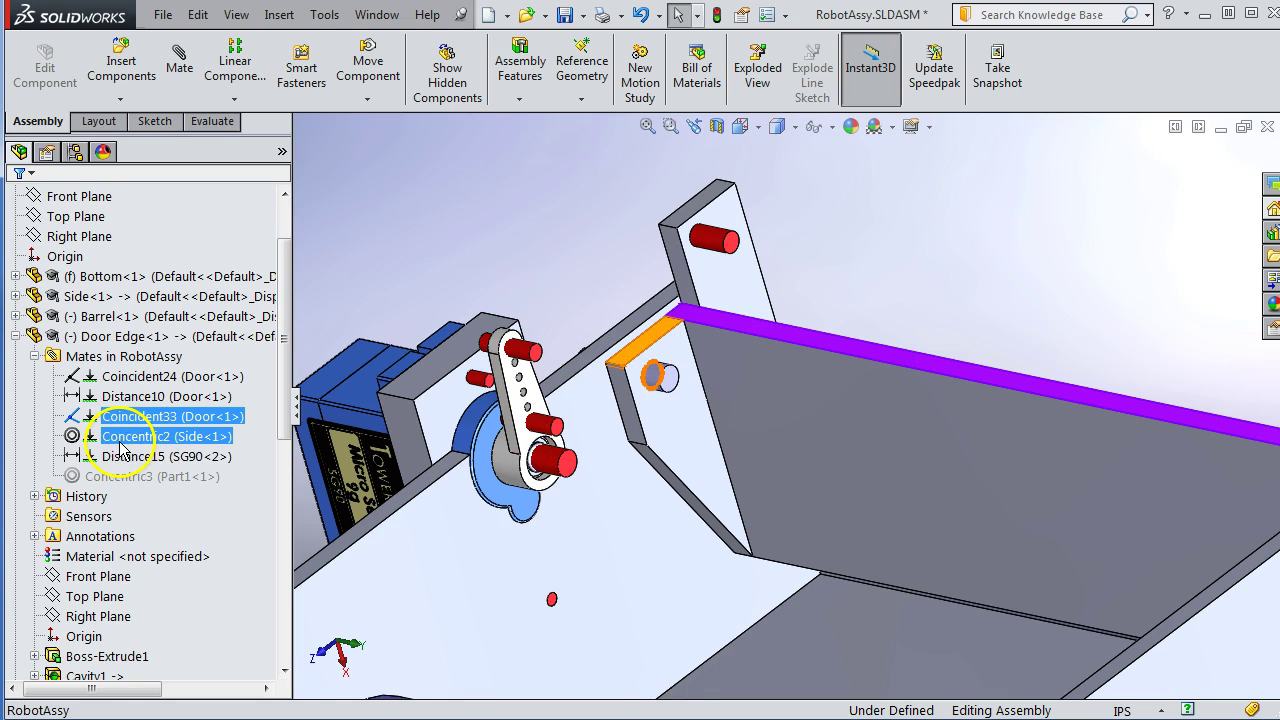
pyautogui.click(122, 440)
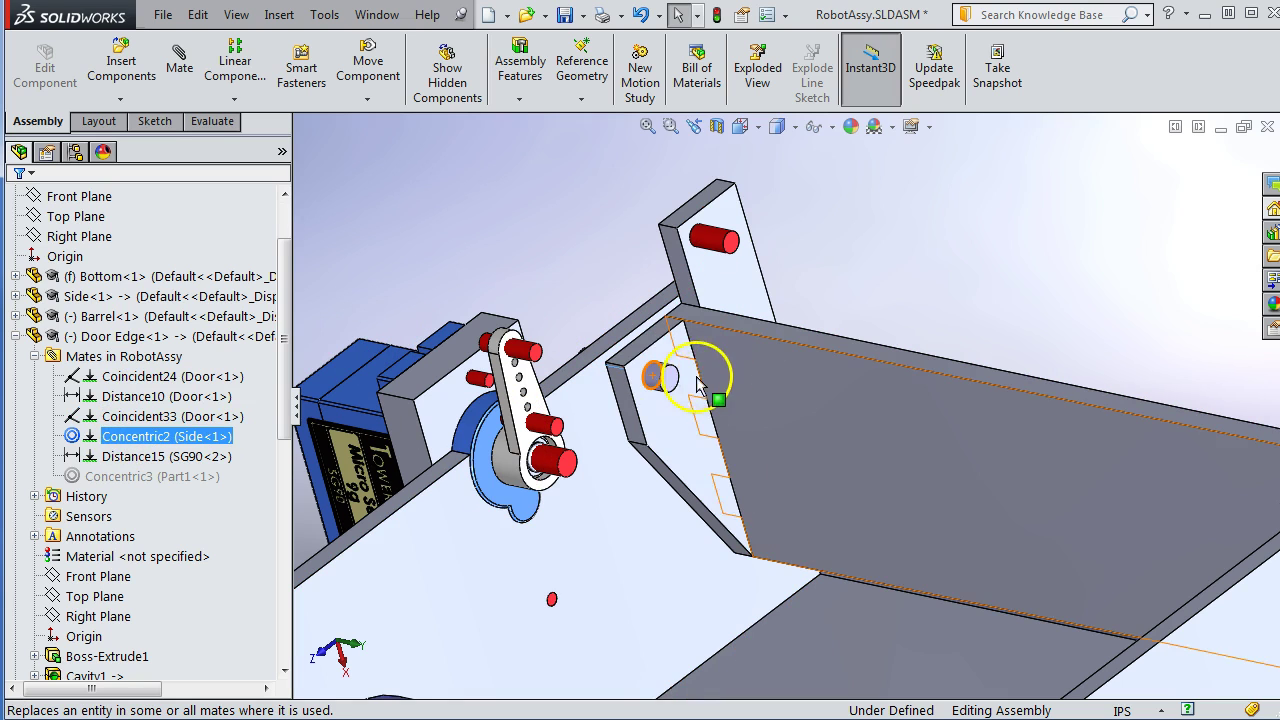
pyautogui.keyDown('ctrl'); pyautogui.click(180, 456); pyautogui.keyUp('ctrl')
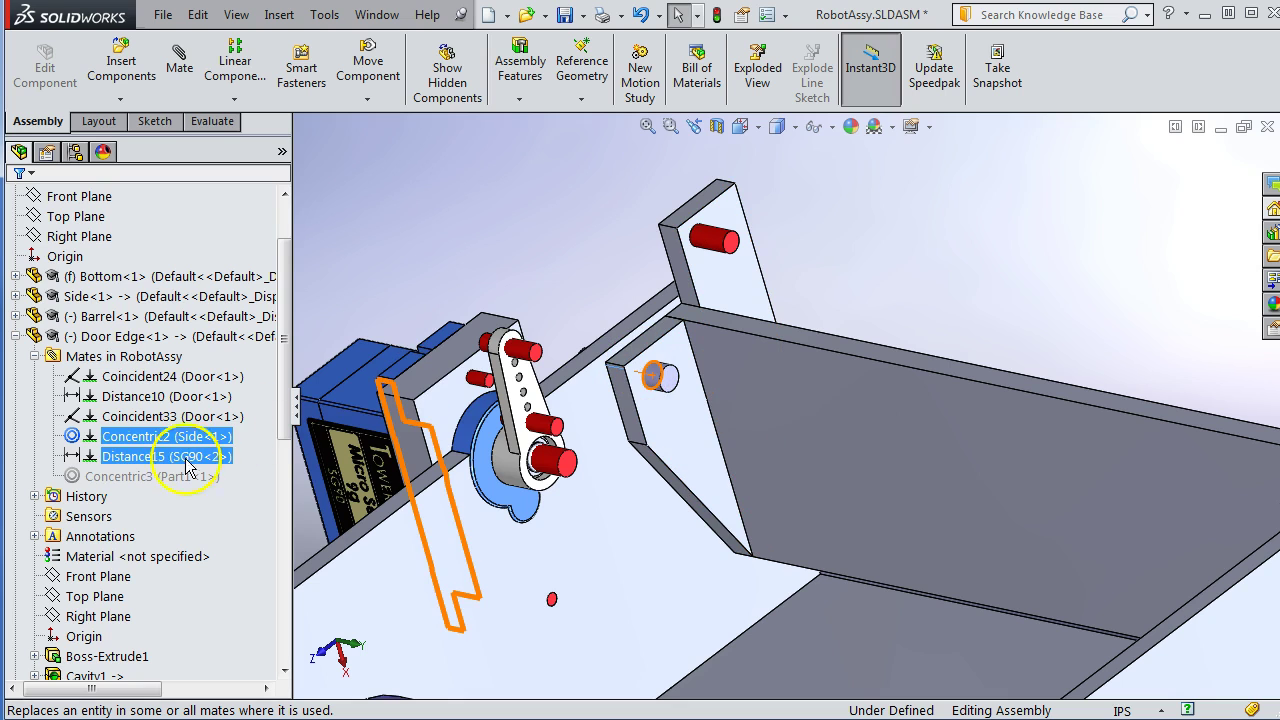
pyautogui.click(114, 458)
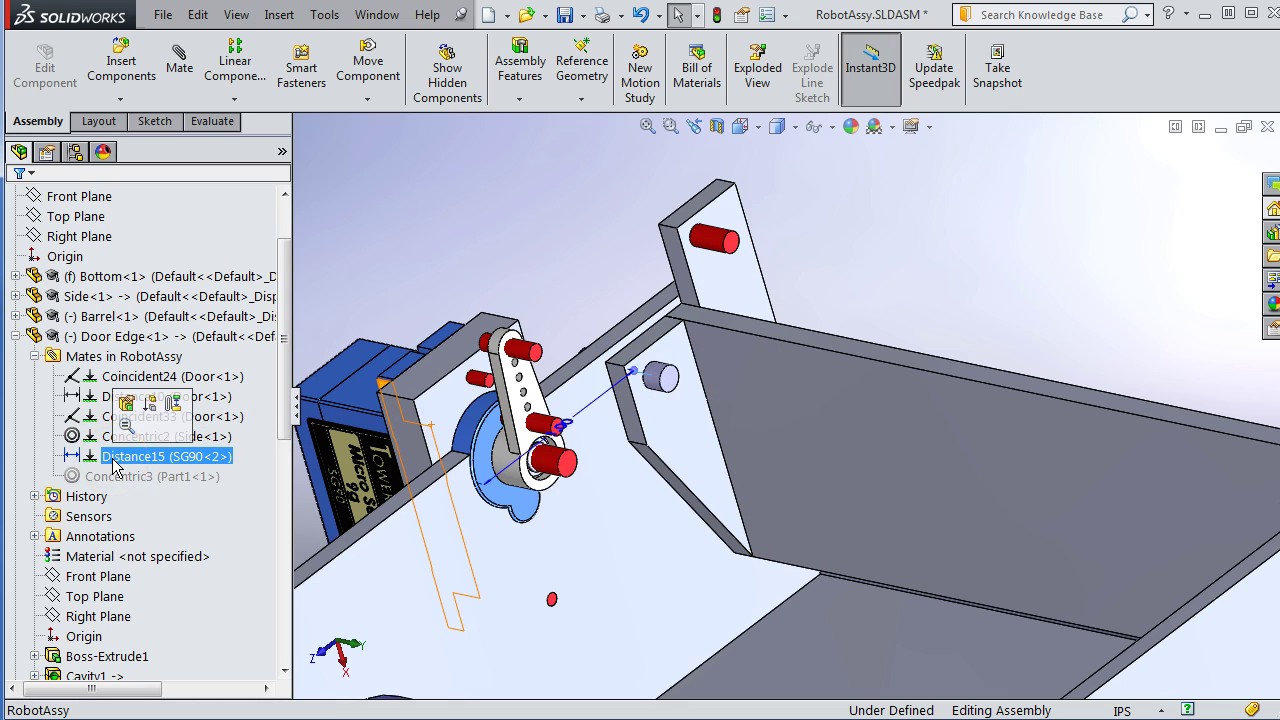
pyautogui.moveTo(614, 471)
pyautogui.mouseDown(button='middle')
pyautogui.moveTo(571, 429)
pyautogui.moveTo(533, 476)
pyautogui.moveTo(574, 449)
pyautogui.moveTo(609, 449)
pyautogui.moveTo(608, 466)
pyautogui.mouseUp(button='middle')
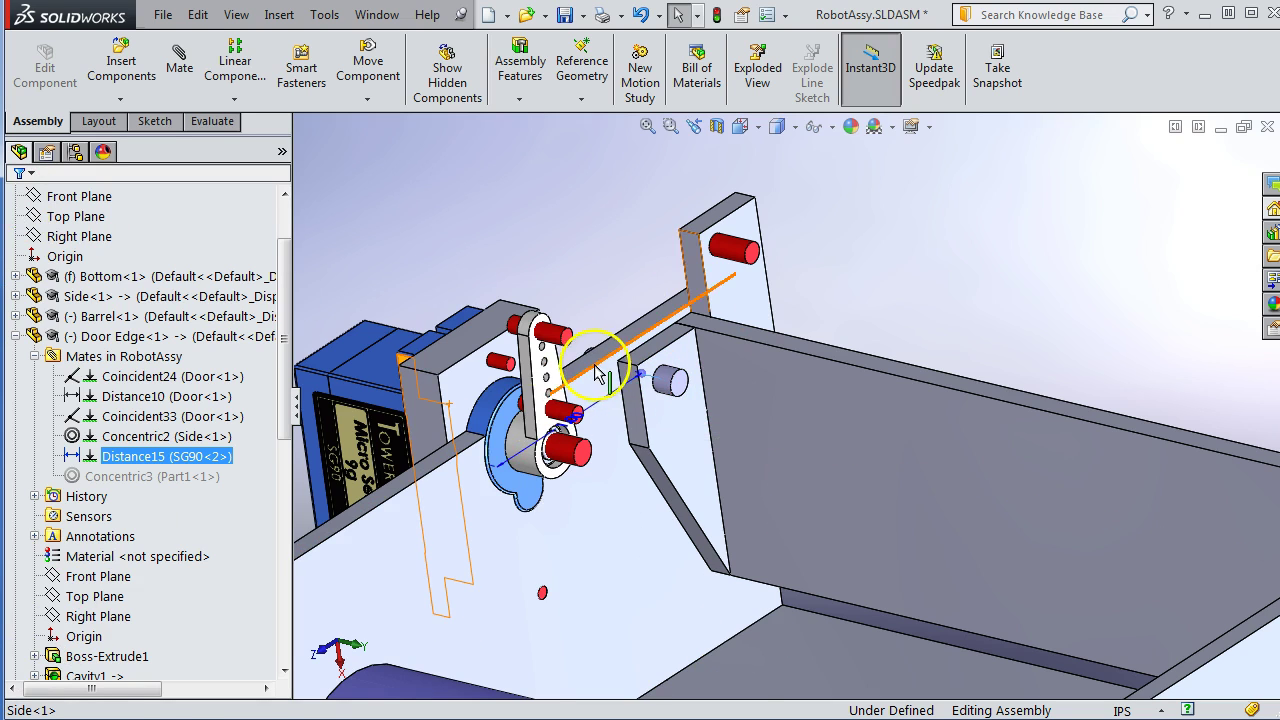
pyautogui.moveTo(608, 366); pyautogui.dragTo(573, 300, button='middle')
# Expand Pin Eighth by Half<3>'s Mates and select its Lock4 mate to Side<1>.
pyautogui.keyDown('ctrl'); pyautogui.click(528, 347); pyautogui.keyUp('ctrl')
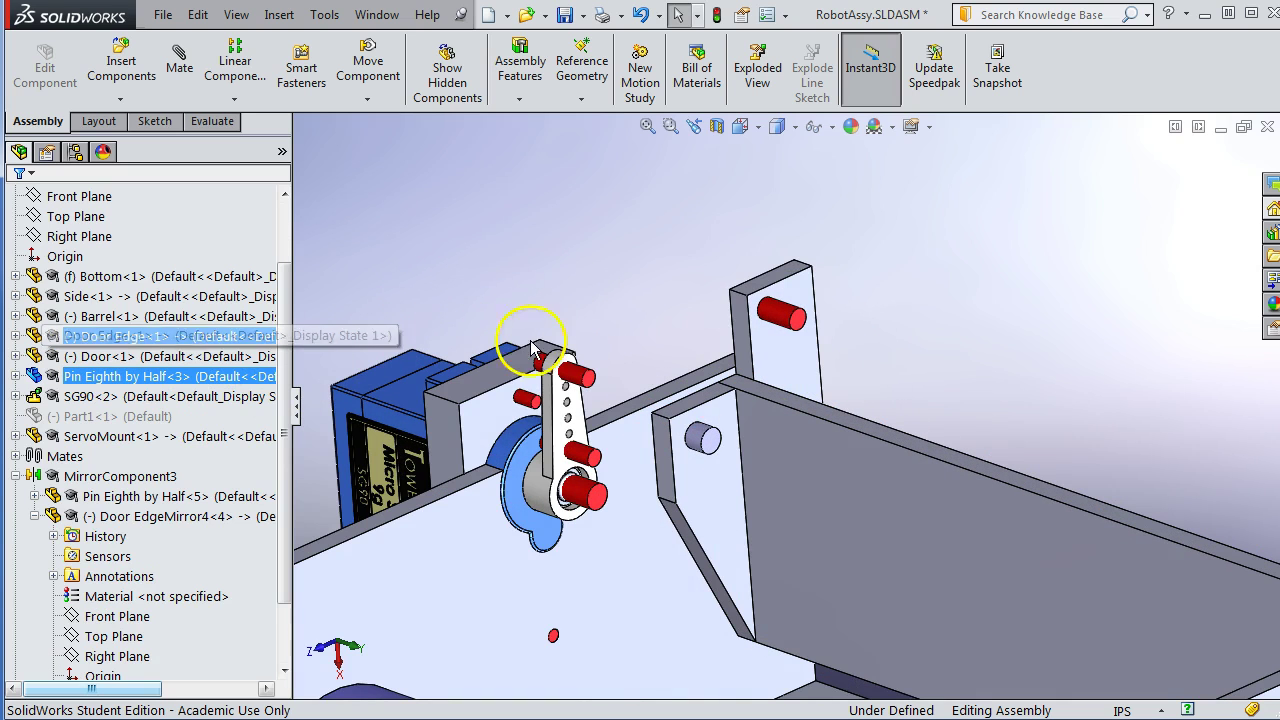
pyautogui.keyDown('ctrl'); pyautogui.click(452, 405); pyautogui.keyUp('ctrl')
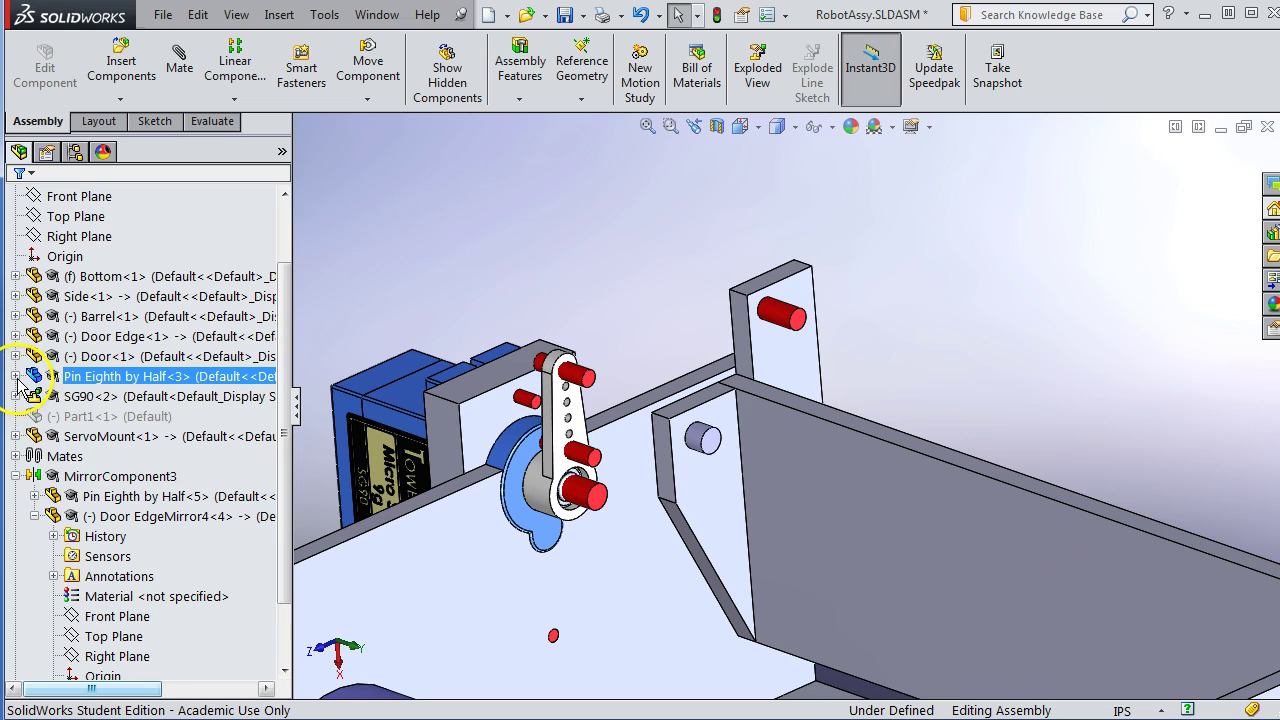
pyautogui.click(15, 377)
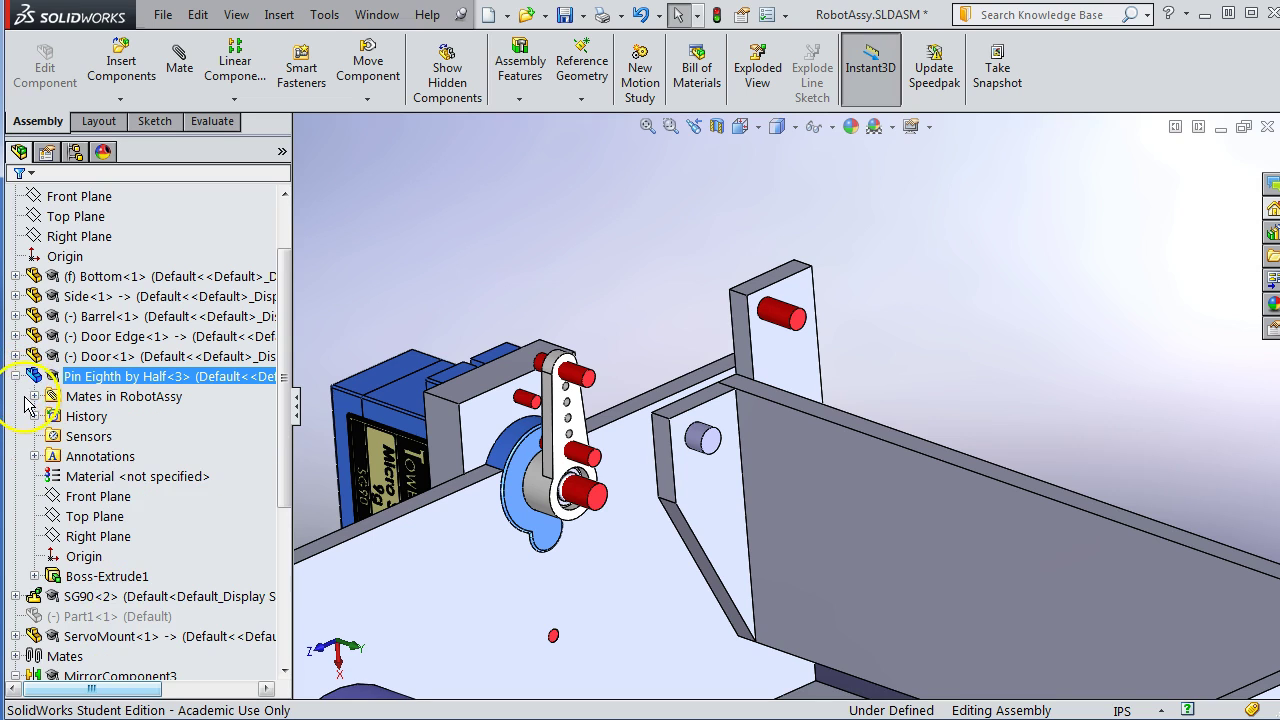
pyautogui.click(35, 397)
pyautogui.click(150, 417)
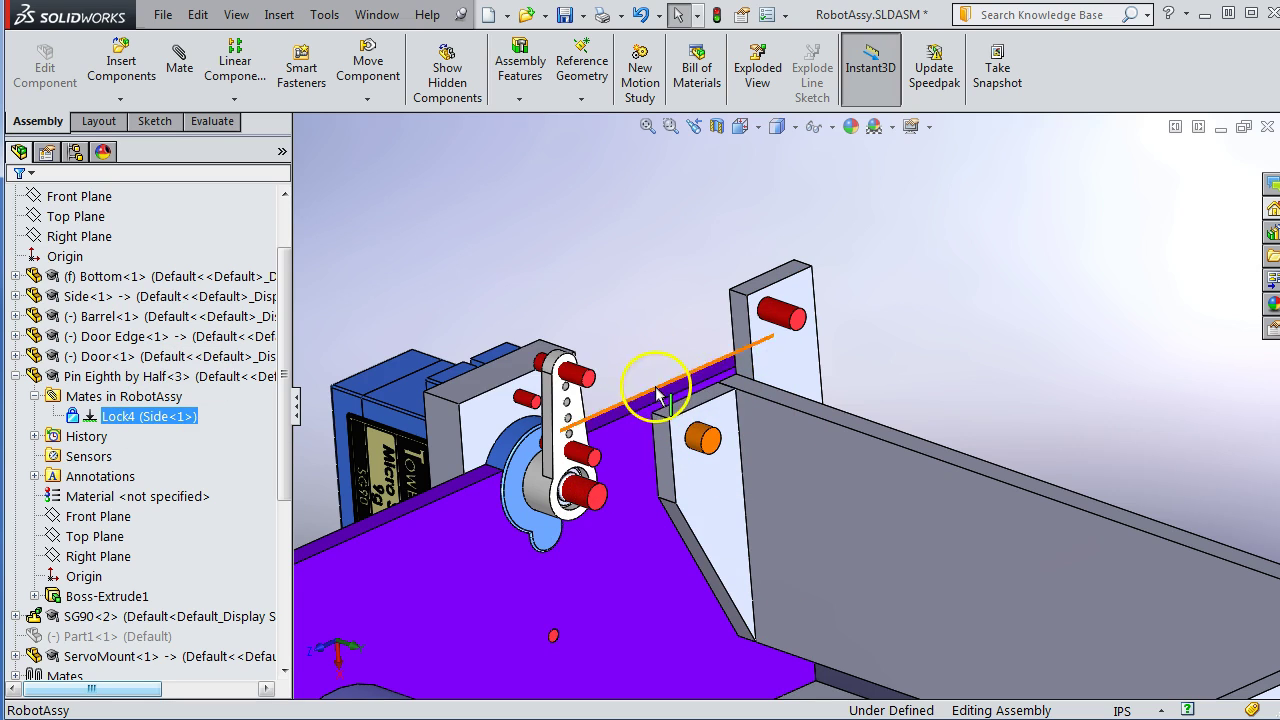
# Orbit around the pin bracket and servo to inspect the Lock4 mate.
pyautogui.moveTo(606, 405); pyautogui.dragTo(694, 457, button='middle')
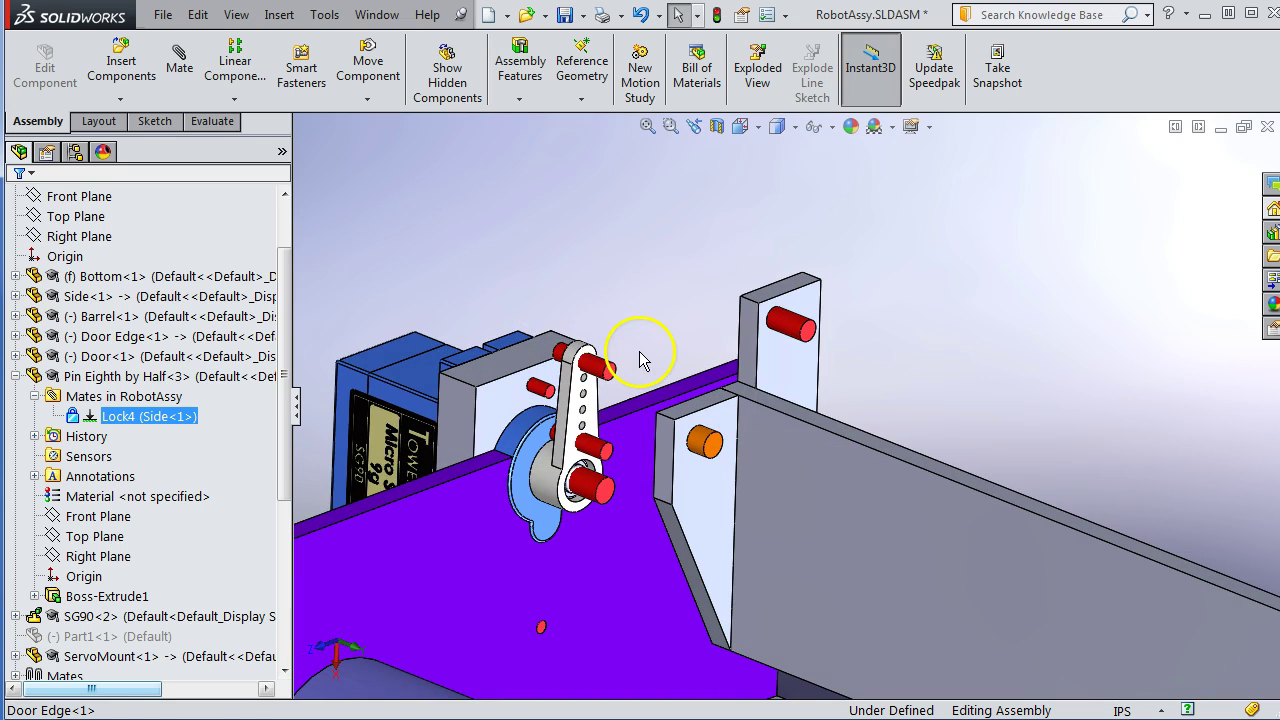
pyautogui.moveTo(683, 343)
pyautogui.mouseDown(button='middle')
pyautogui.moveTo(694, 317)
pyautogui.moveTo(667, 324)
pyautogui.mouseUp(button='middle')
pyautogui.click(60, 442)
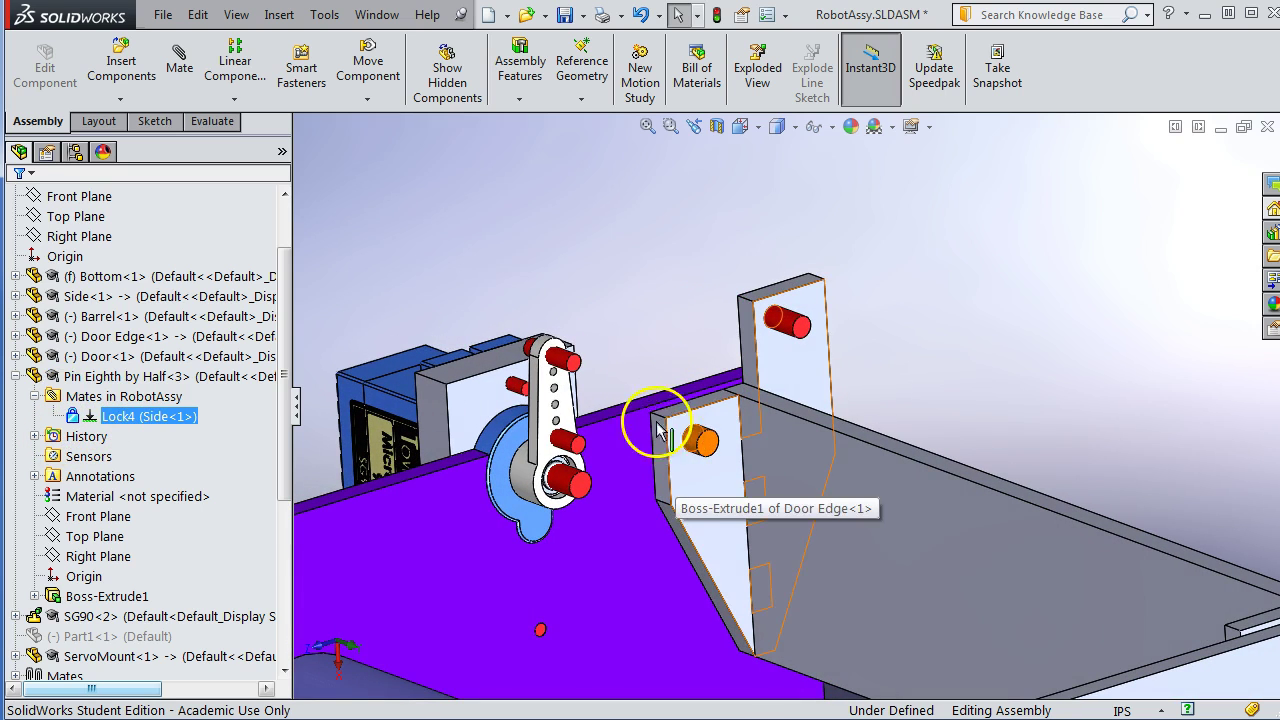
pyautogui.moveTo(651, 432); pyautogui.dragTo(560, 372, button='middle')
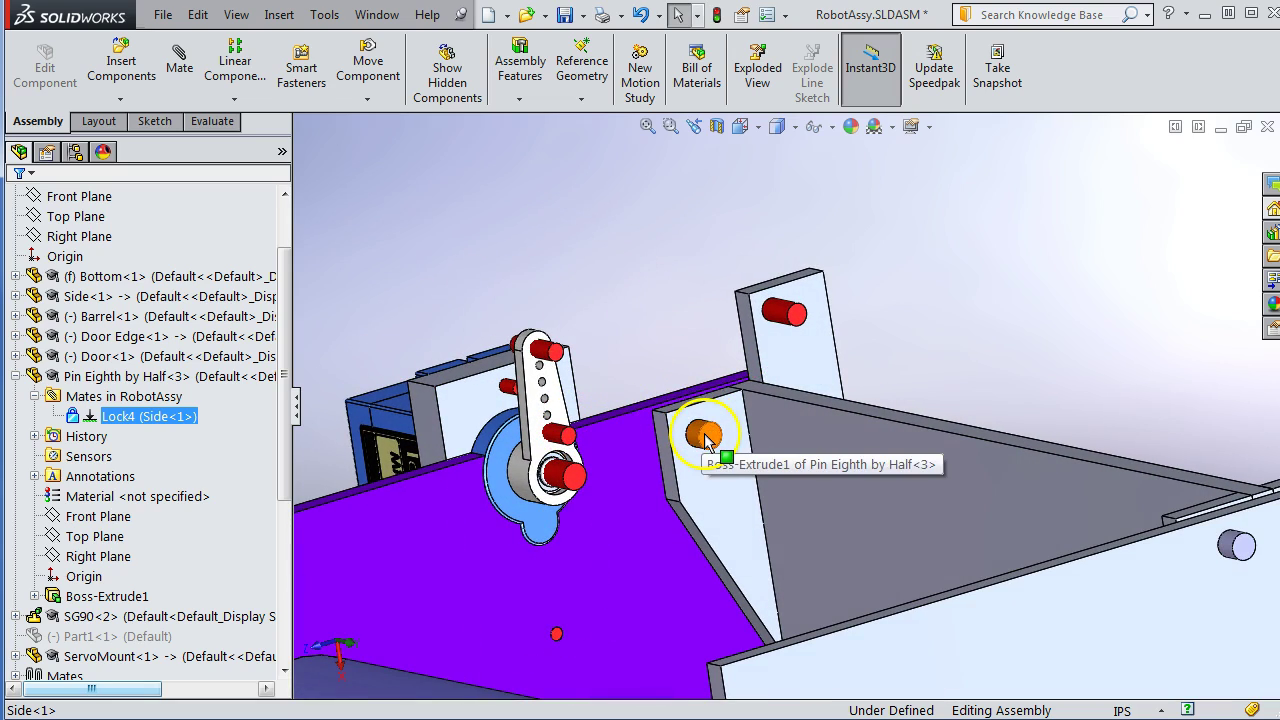
pyautogui.moveTo(667, 410); pyautogui.dragTo(608, 371, button='middle')
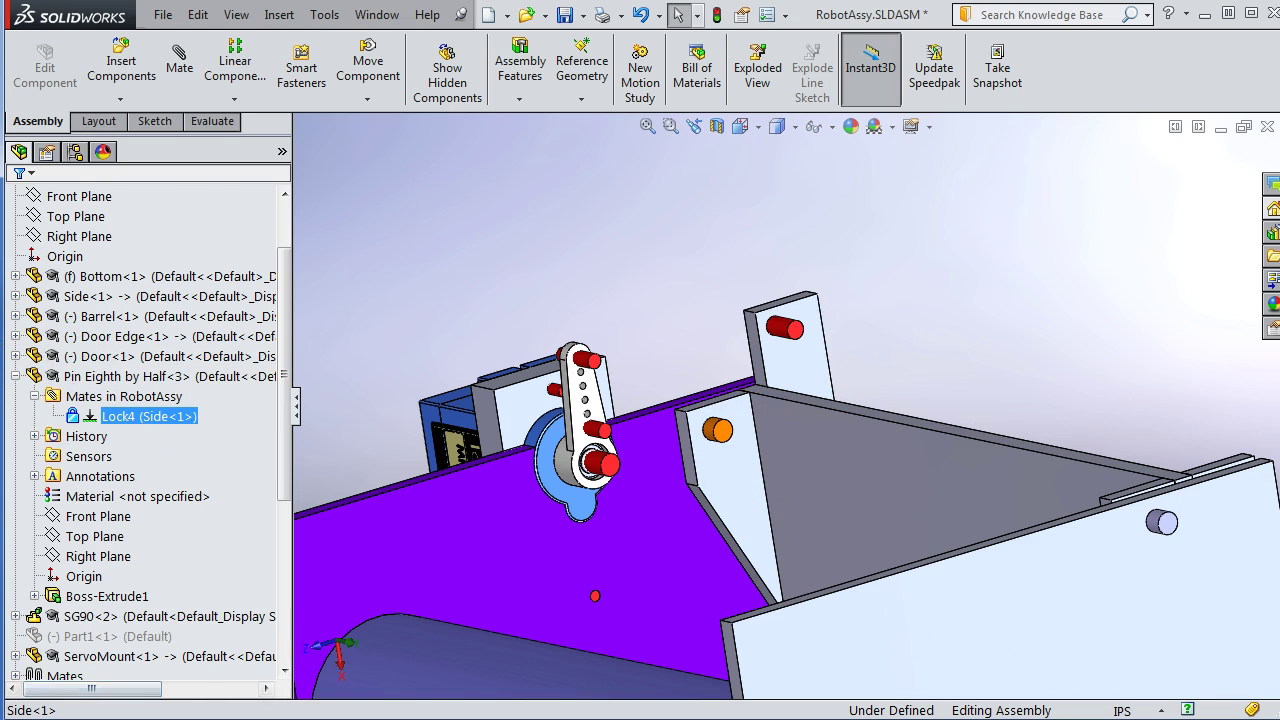
pyautogui.click(500, 357)
pyautogui.press('f')
pyautogui.moveTo(477, 396); pyautogui.dragTo(600, 300, button='middle')
pyautogui.scroll(-5, 686, 366)
pyautogui.moveTo(697, 364); pyautogui.dragTo(634, 380, button='middle')
pyautogui.click(975, 362)
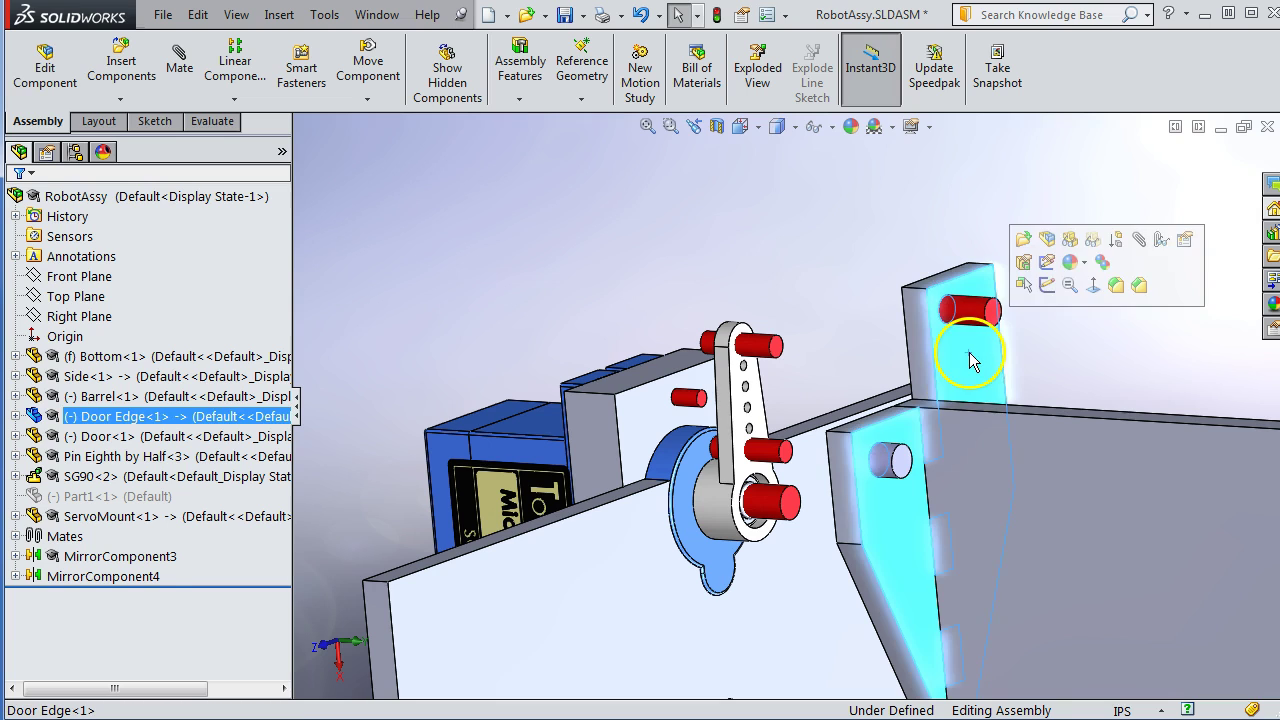
pyautogui.click(741, 402)
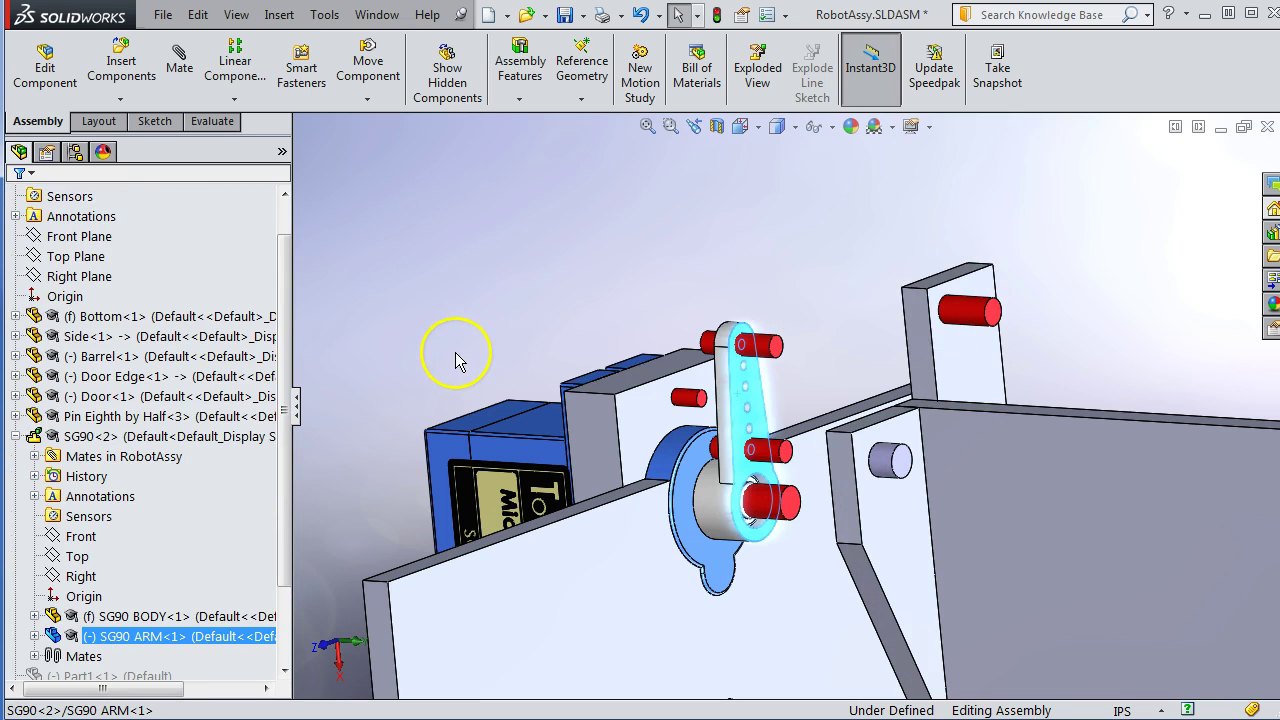
pyautogui.moveTo(455, 360); pyautogui.dragTo(513, 337, button='middle')
pyautogui.click(630, 467)
pyautogui.moveTo(584, 311); pyautogui.dragTo(618, 478, button='middle')
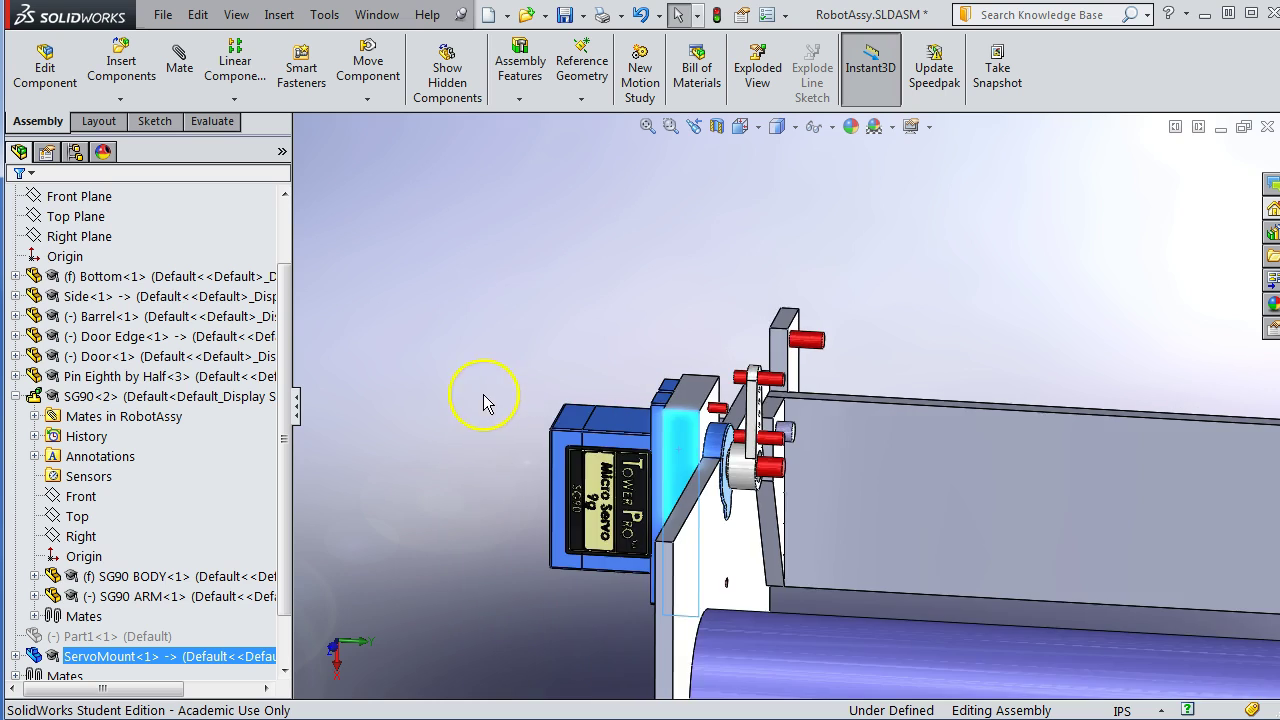
pyautogui.moveTo(486, 400); pyautogui.dragTo(1000, 466, button='middle')
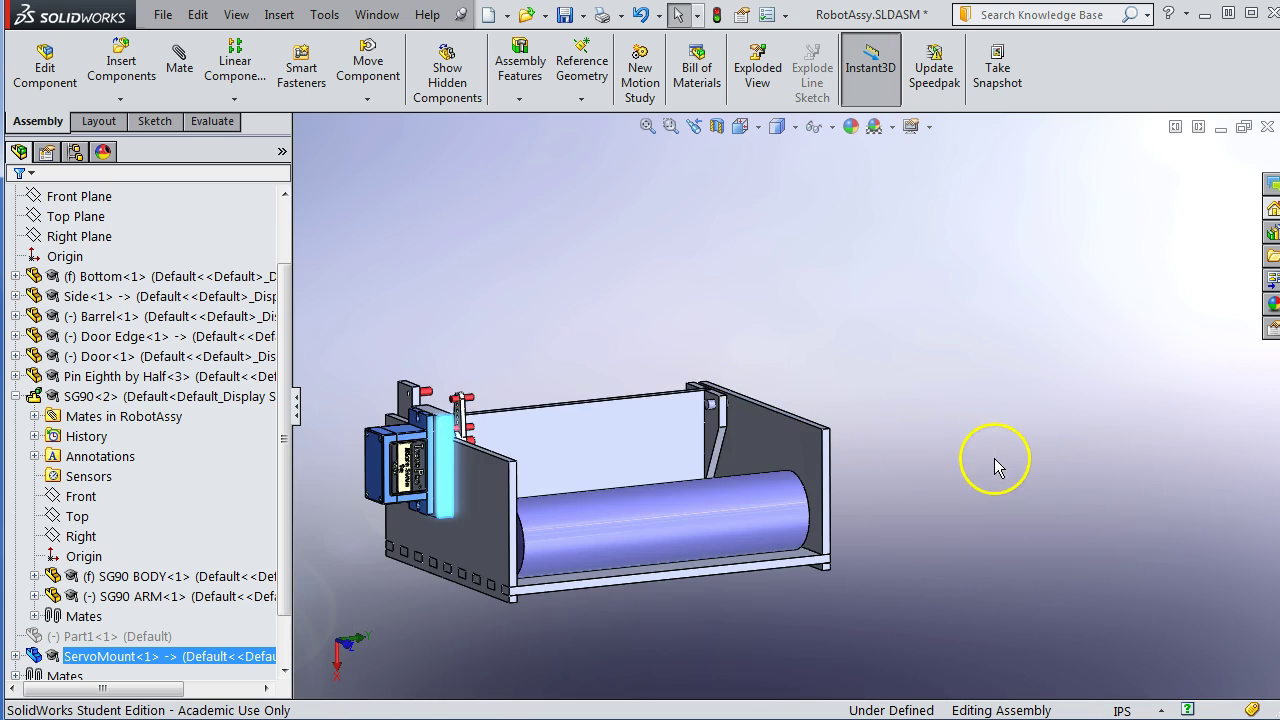
pyautogui.moveTo(650, 445); pyautogui.dragTo(429, 423, button='middle')
pyautogui.scroll(-3, 423, 423)
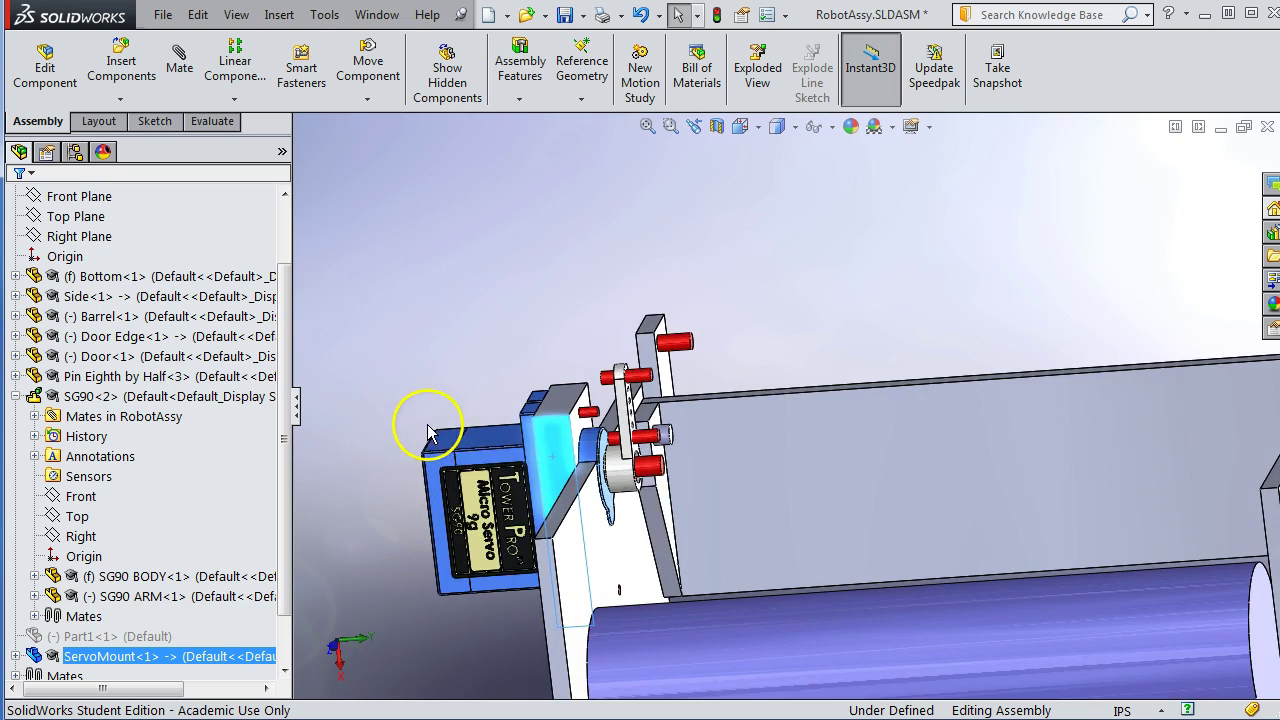
pyautogui.scroll(-2, 507, 440)
pyautogui.moveTo(507, 440); pyautogui.dragTo(500, 371, button='middle')
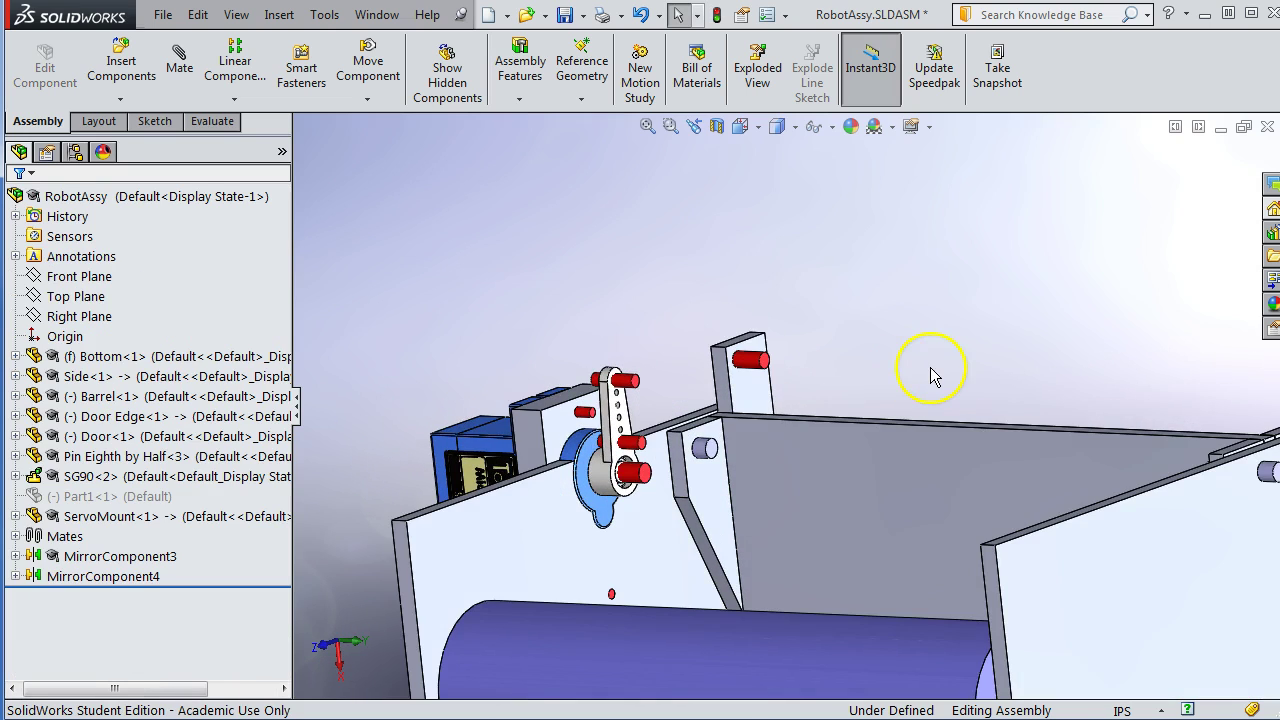
pyautogui.moveTo(931, 371); pyautogui.dragTo(814, 400, button='middle')
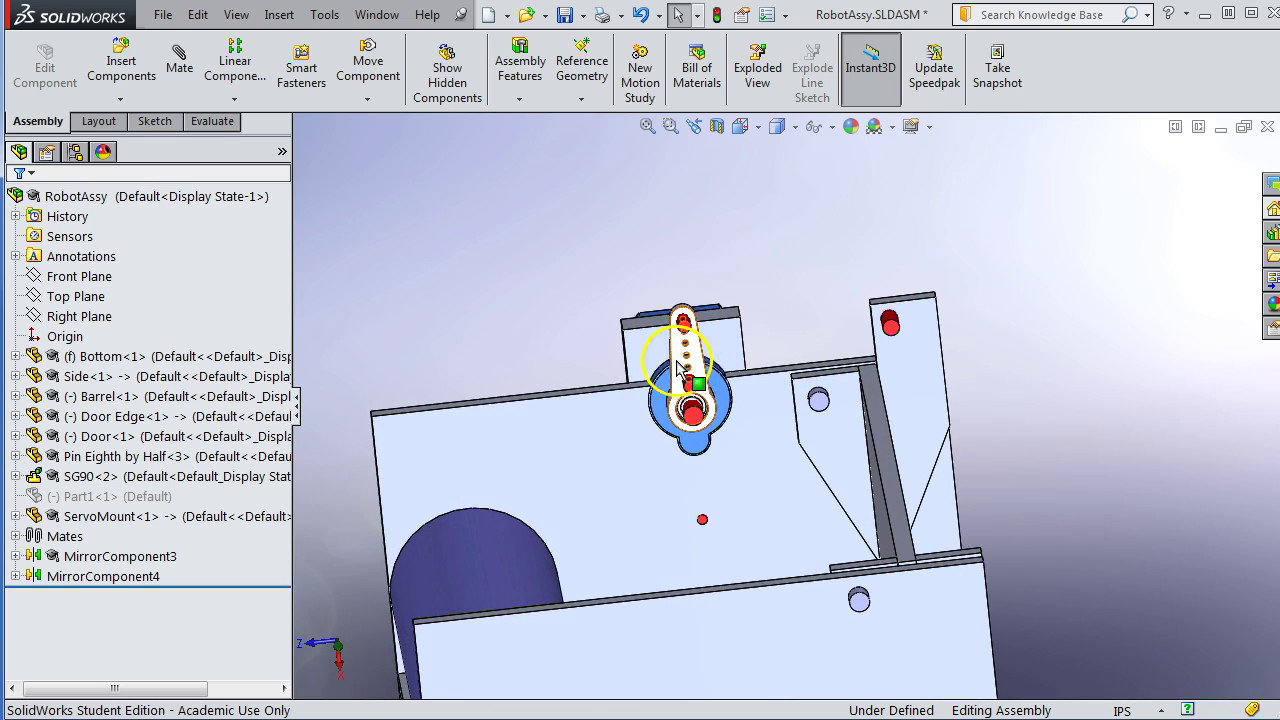
pyautogui.moveTo(680, 410); pyautogui.dragTo(684, 322)
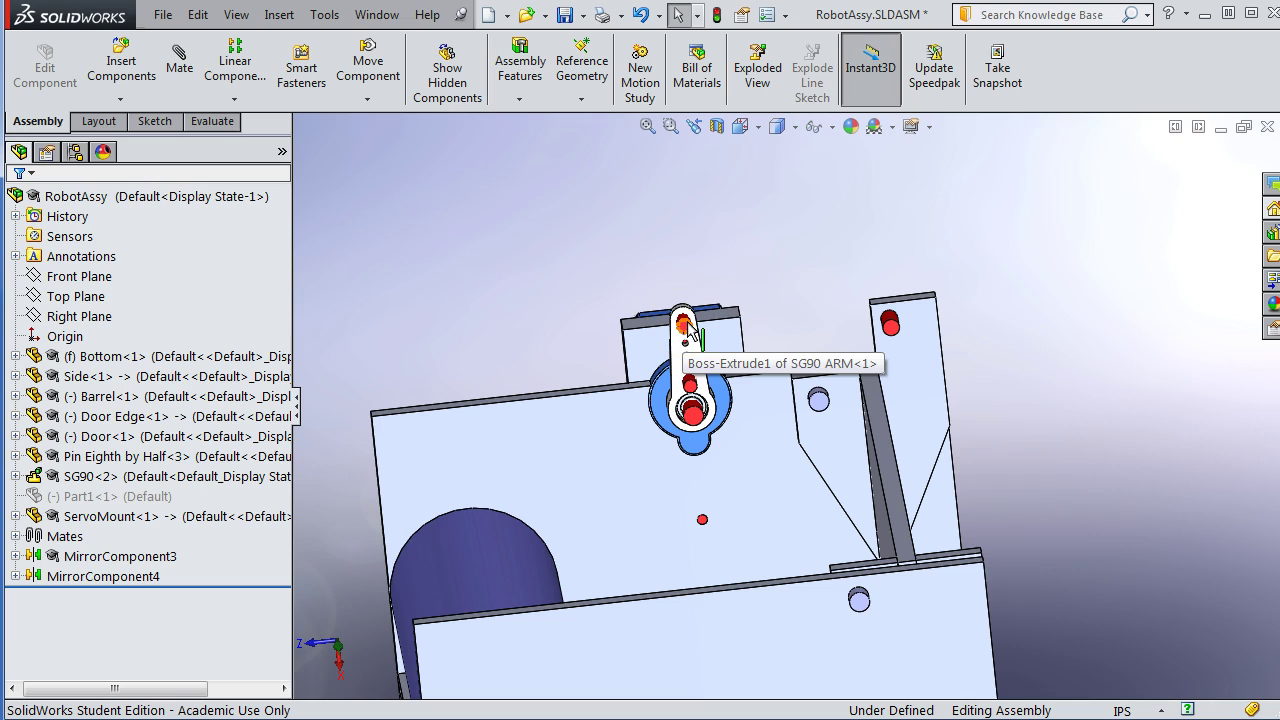
pyautogui.moveTo(900, 345); pyautogui.dragTo(694, 418)
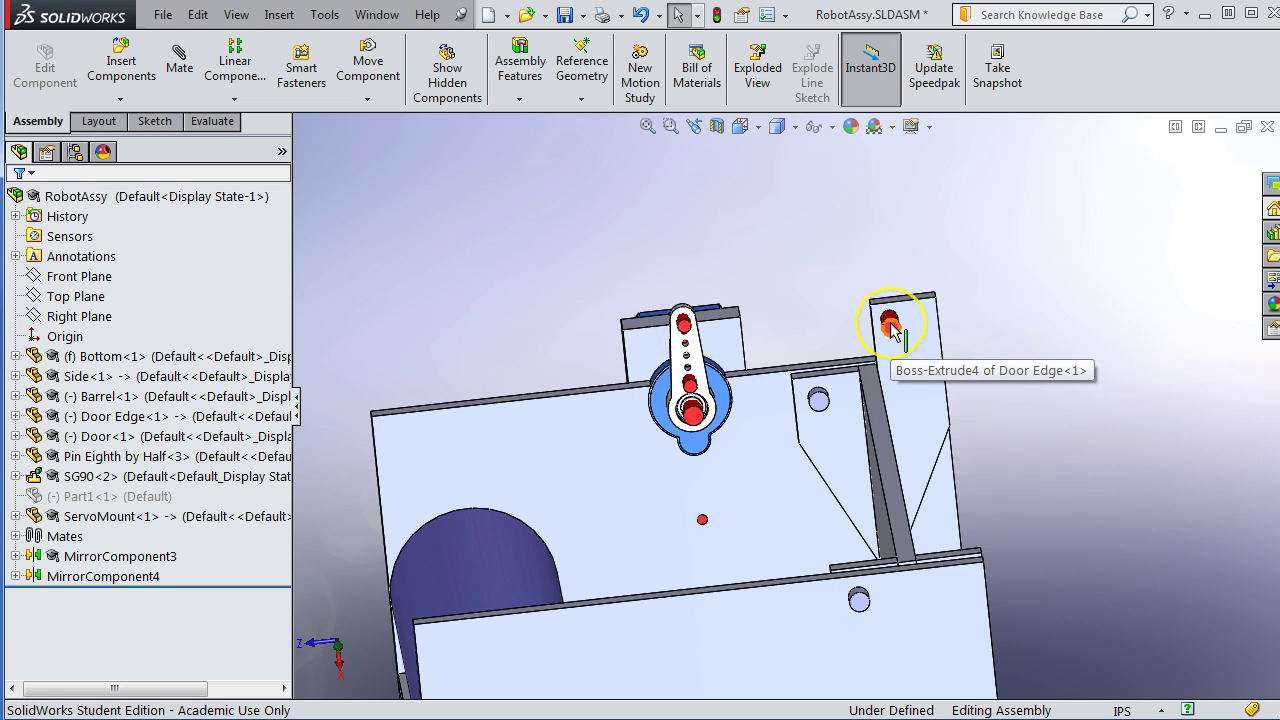
pyautogui.click(836, 386)
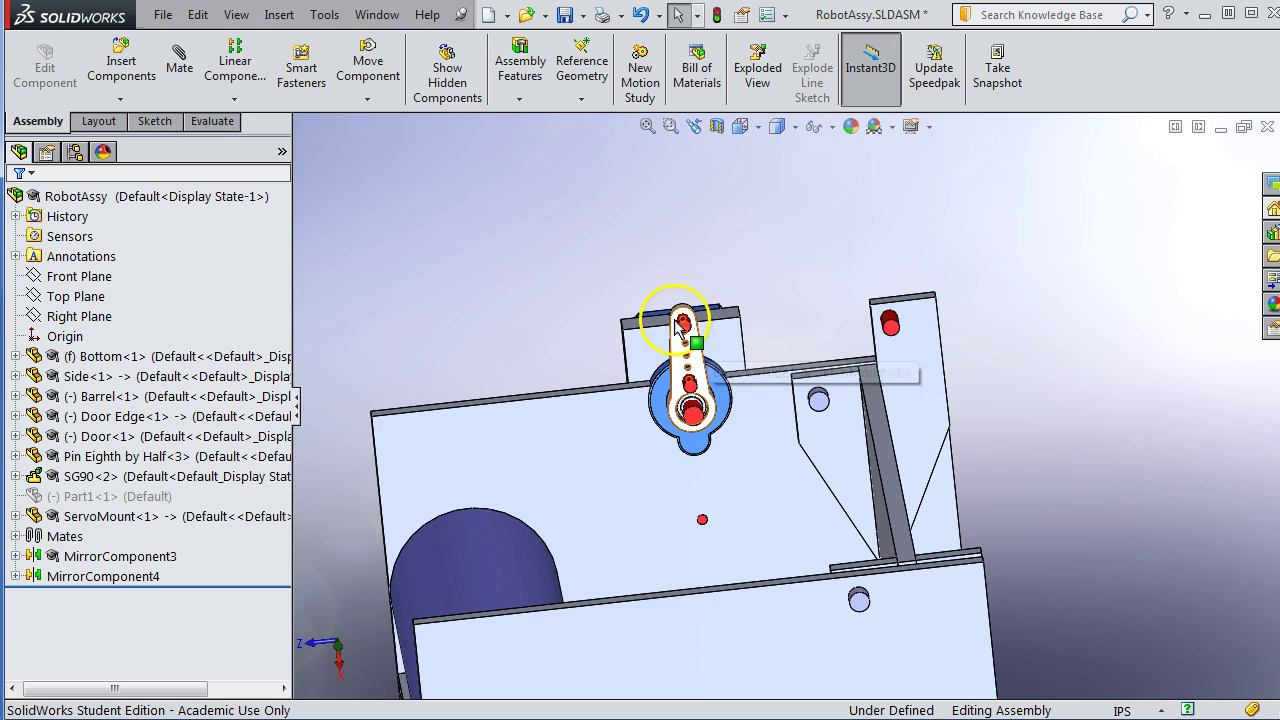
pyautogui.hotkey('ctrl', 'Right')
pyautogui.hotkey('ctrl', 'Down')
pyautogui.scroll(-5, 820, 428)
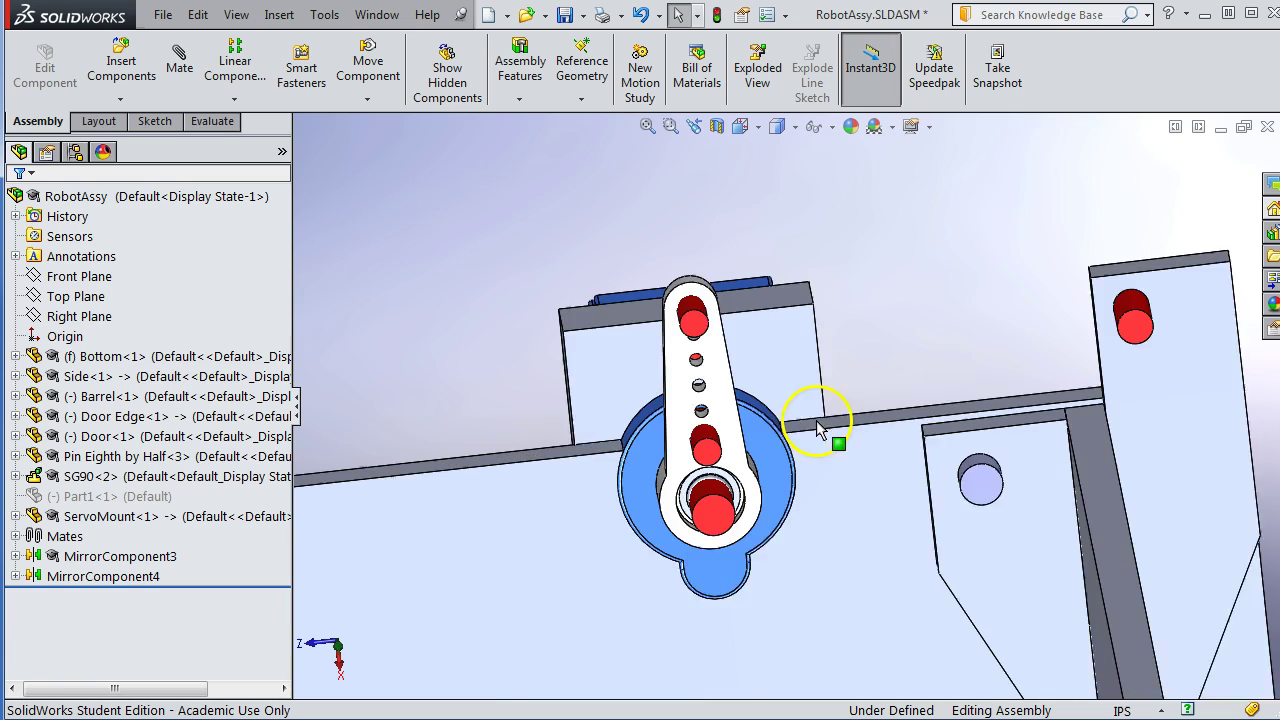
# Make the SG90<2> subassembly flexible.
pyautogui.click(178, 400)
pyautogui.click(52, 518)
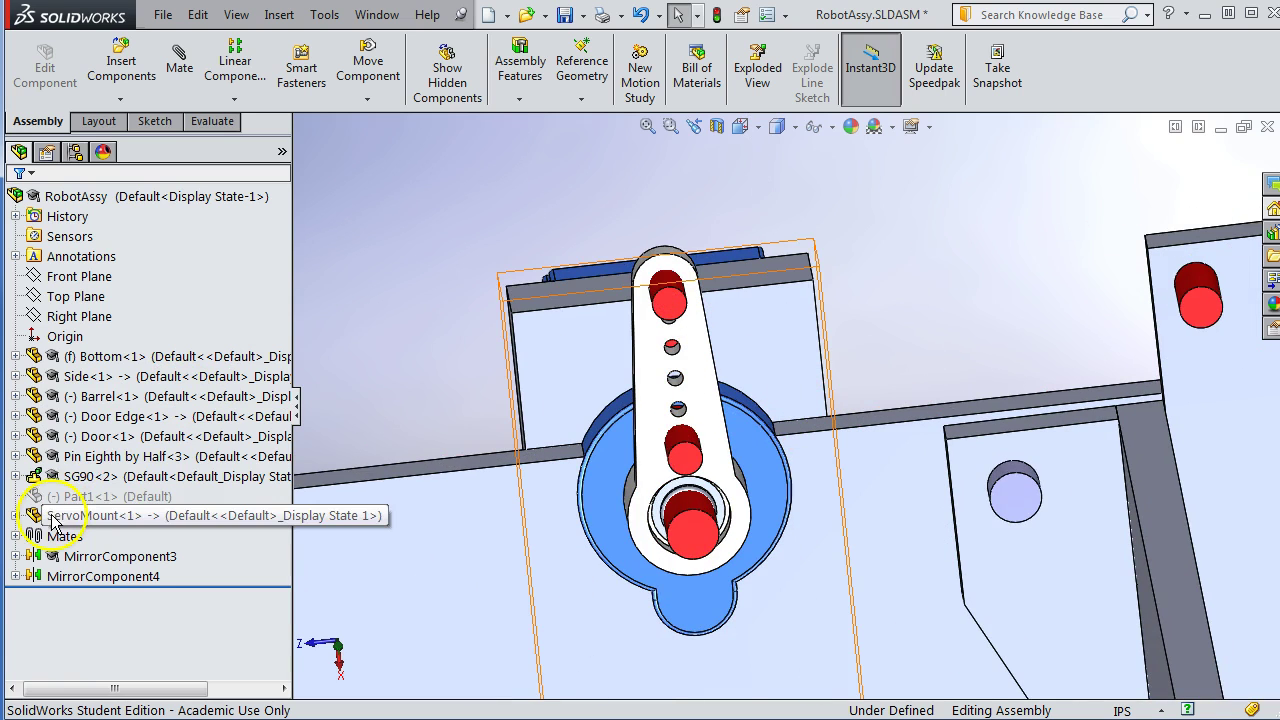
pyautogui.click(82, 478)
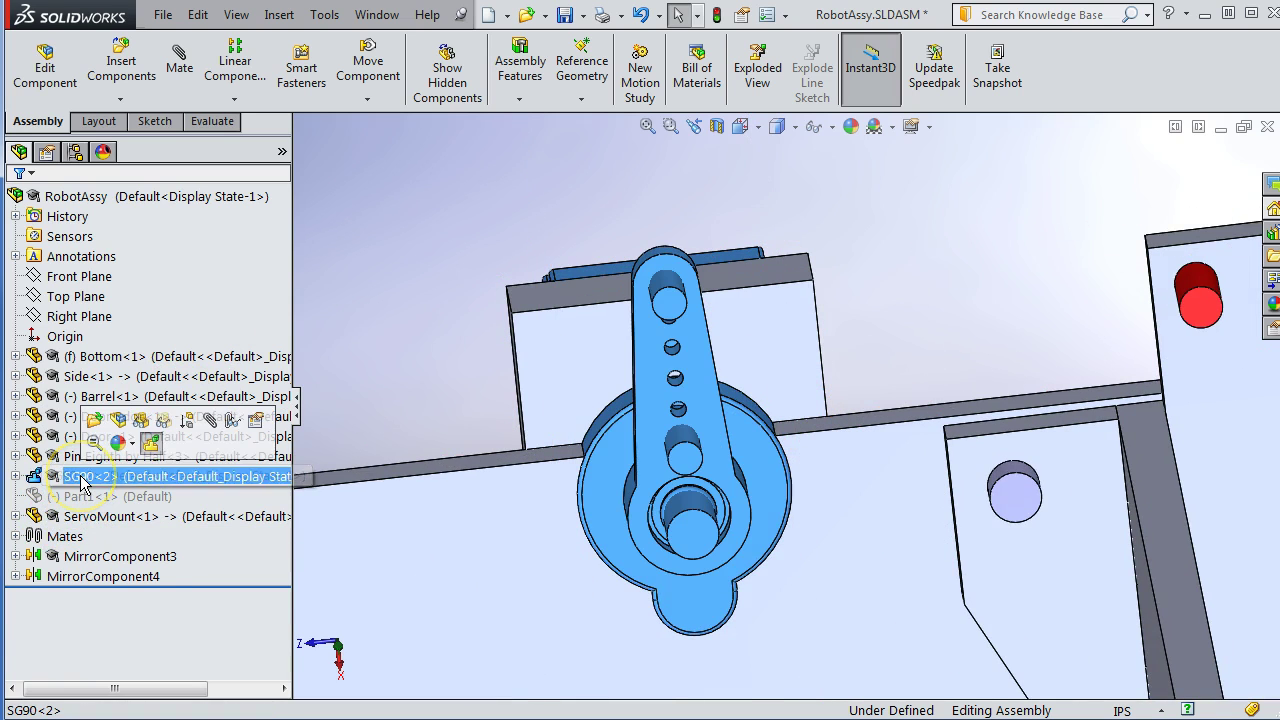
pyautogui.rightClick(82, 478)
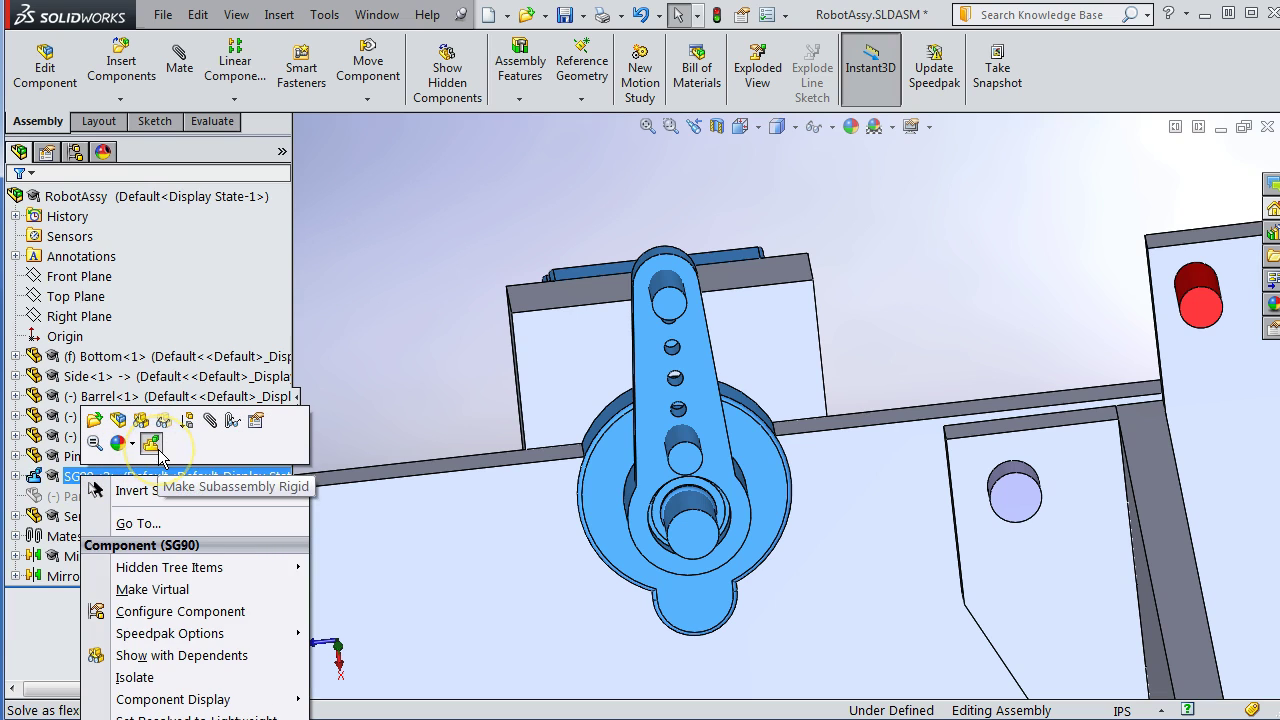
pyautogui.click(399, 291)
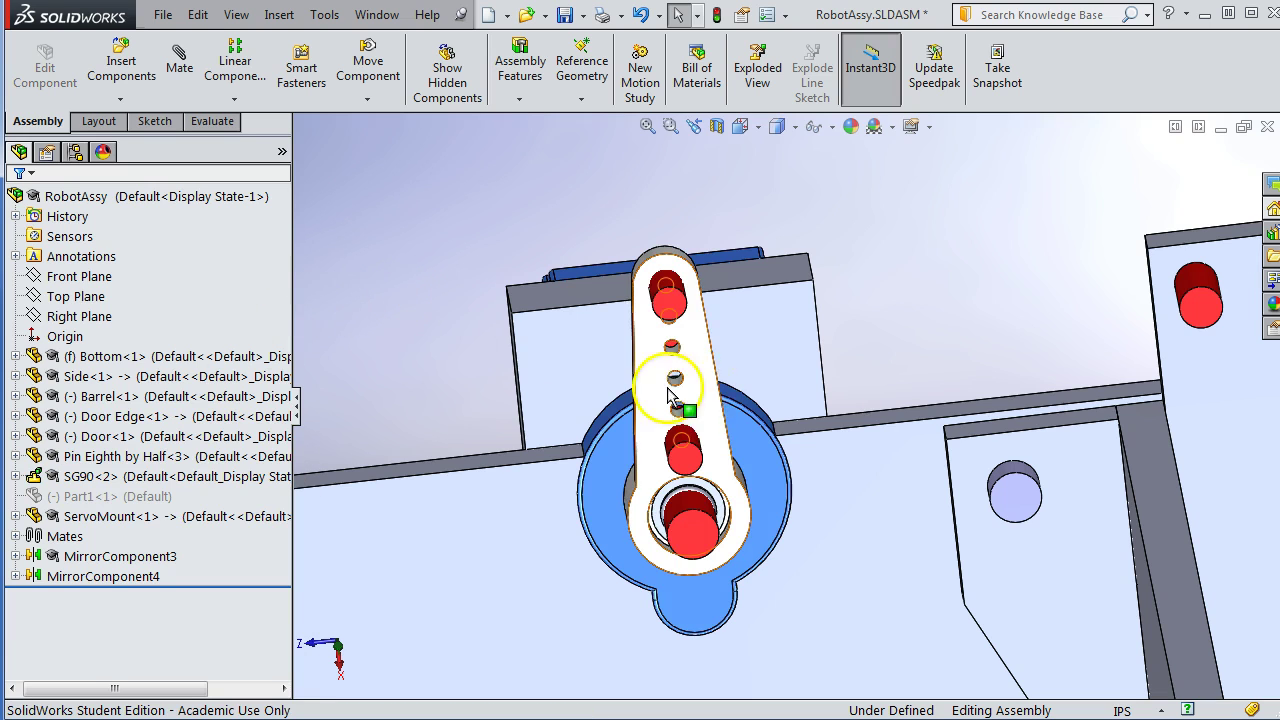
# Drag the SG90 arm clockwise so it angles up toward the right.
pyautogui.click(688, 340)
pyautogui.moveTo(688, 340); pyautogui.dragTo(798, 392)
pyautogui.press('z')
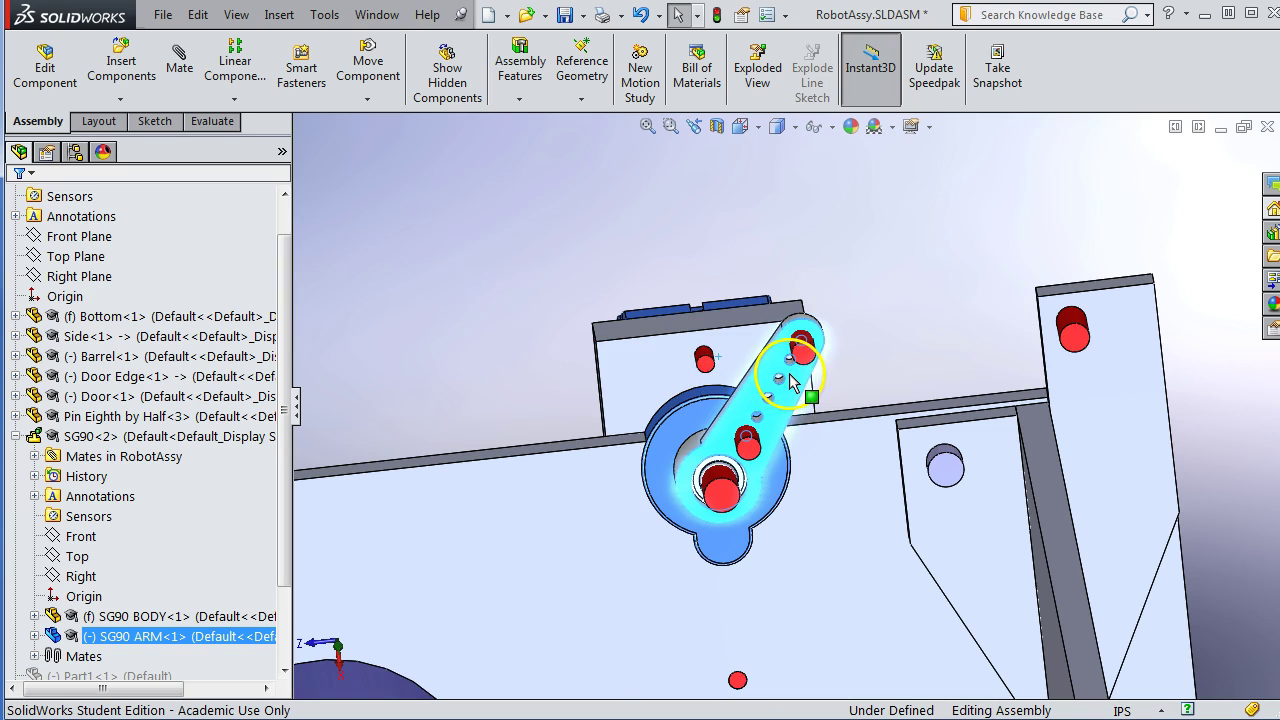
pyautogui.moveTo(800, 345); pyautogui.dragTo(807, 349)
pyautogui.moveTo(515, 390); pyautogui.dragTo(509, 343, button='middle')
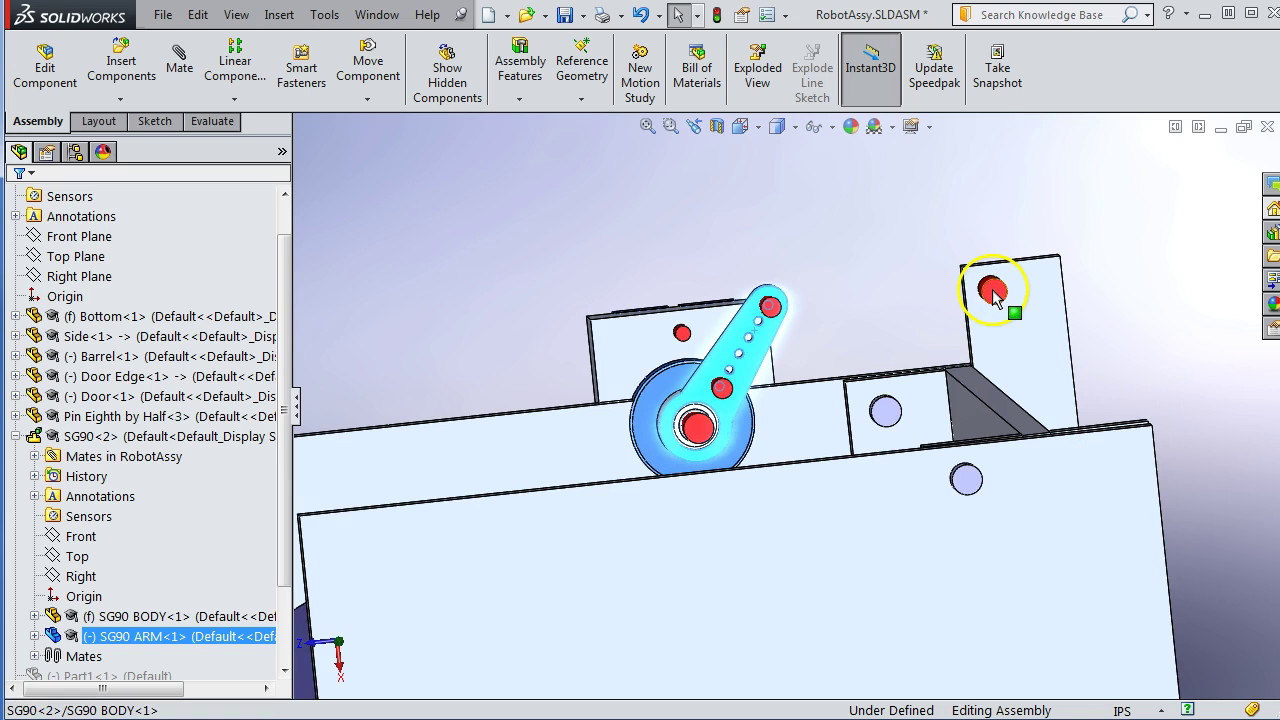
pyautogui.click(988, 292)
pyautogui.click(425, 260)
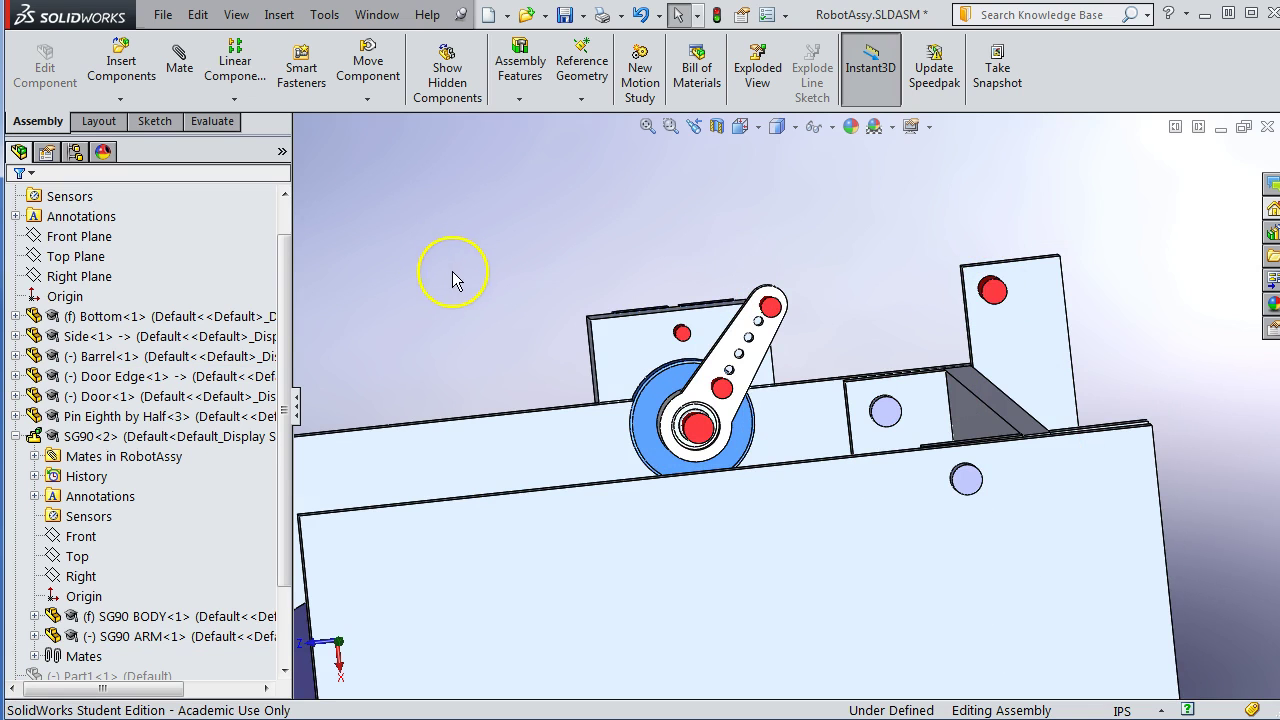
pyautogui.moveTo(448, 283); pyautogui.dragTo(497, 343, button='middle')
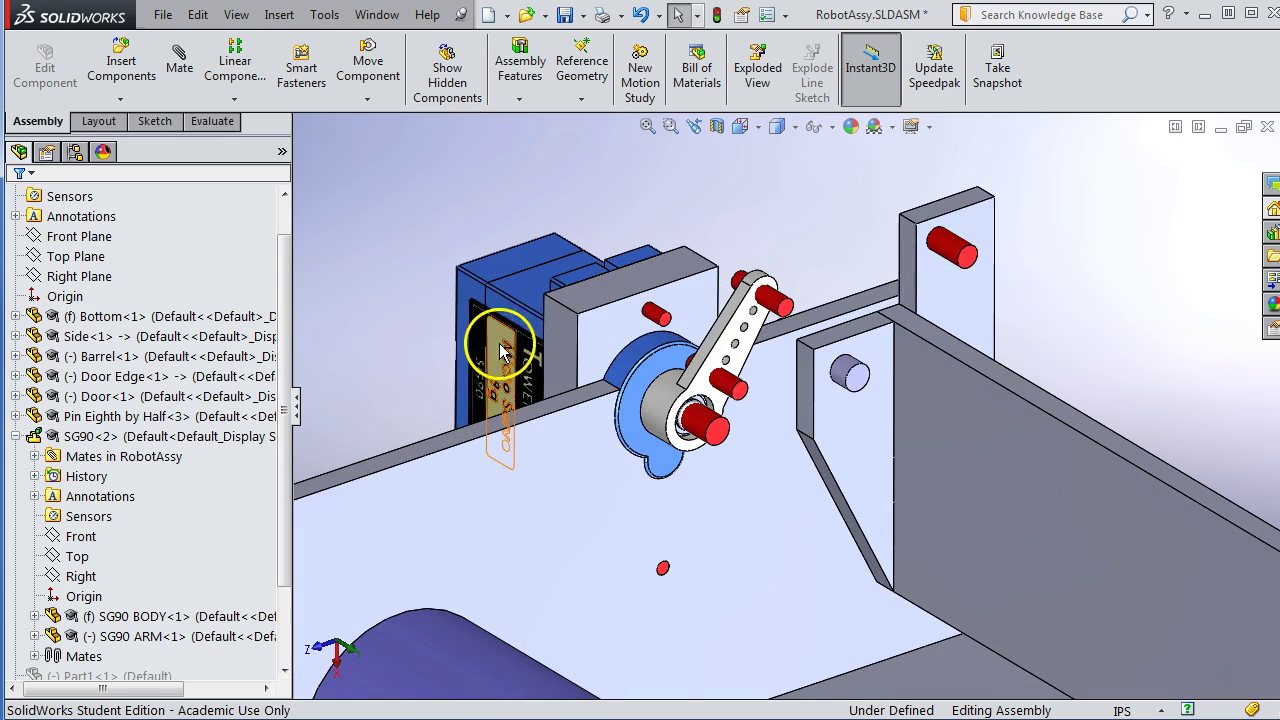
pyautogui.click(944, 284)
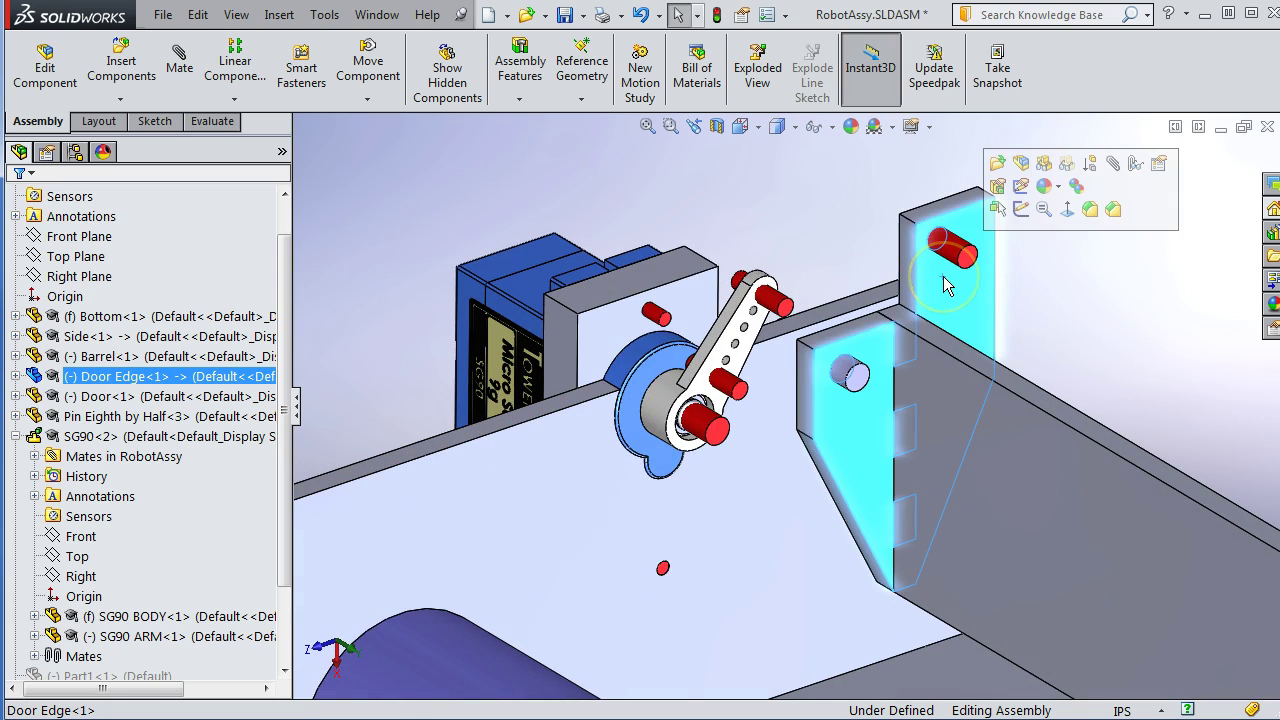
pyautogui.click(16, 376)
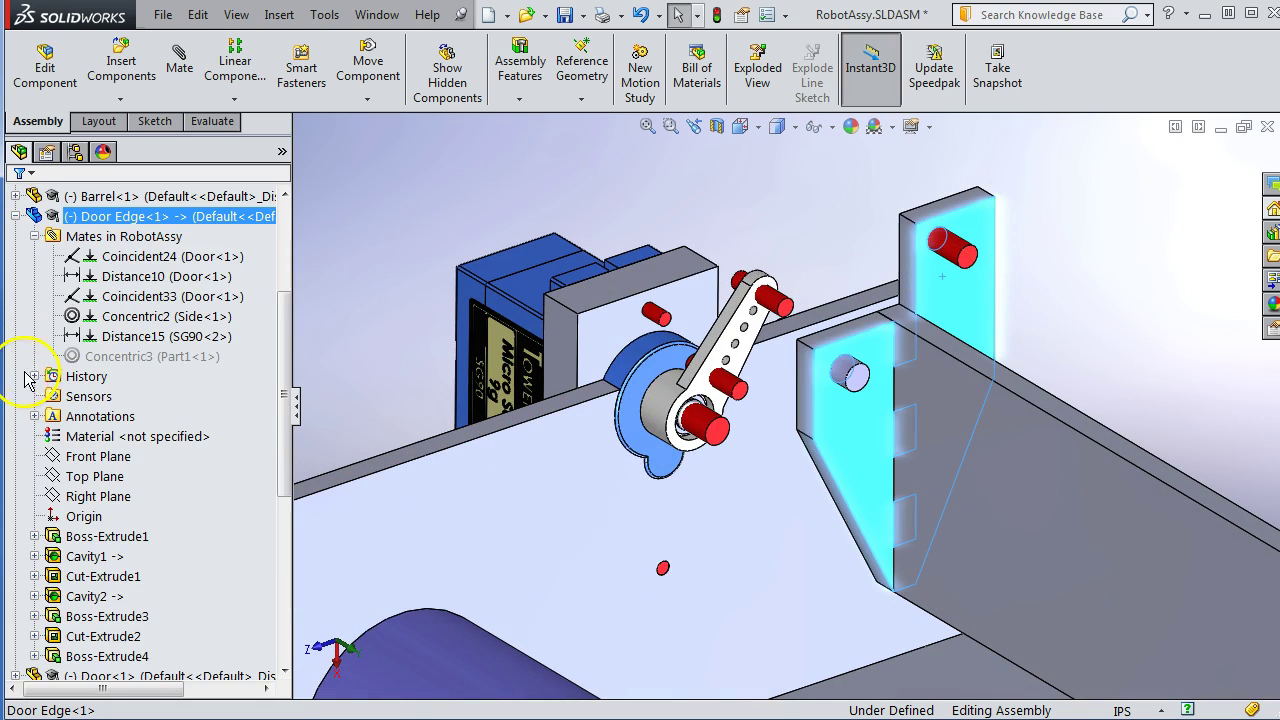
pyautogui.click(88, 616)
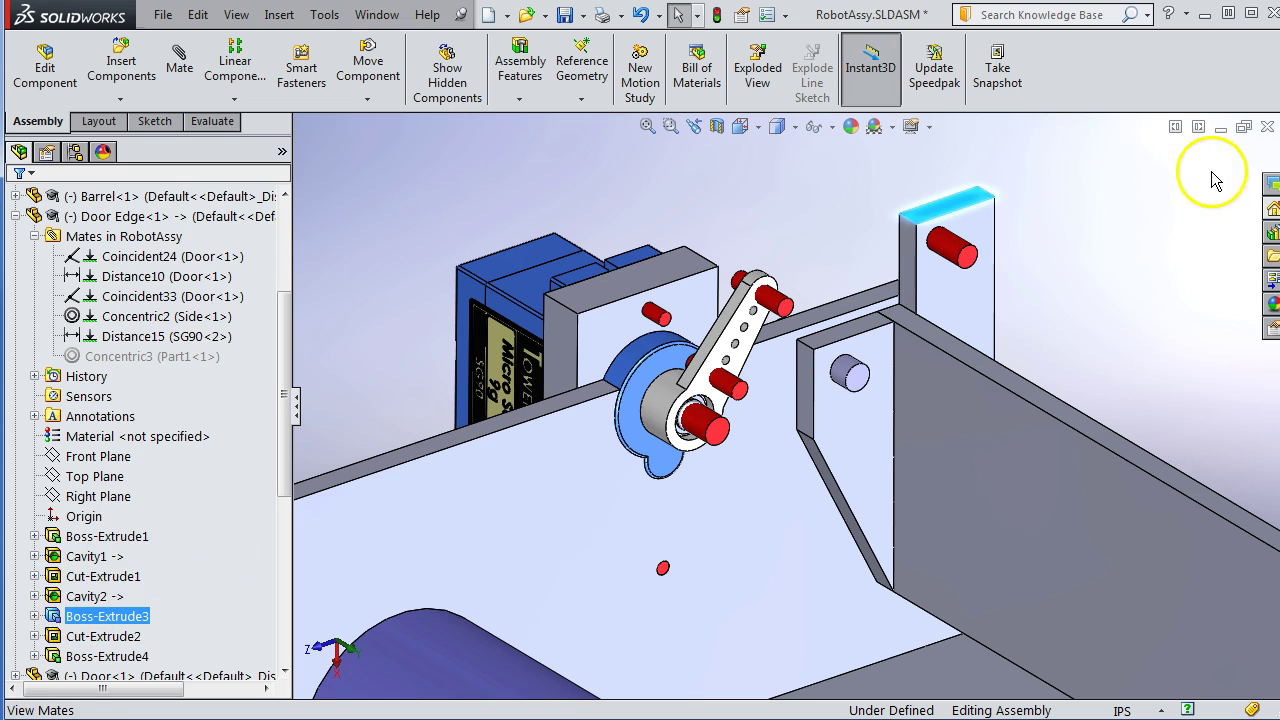
pyautogui.click(856, 338)
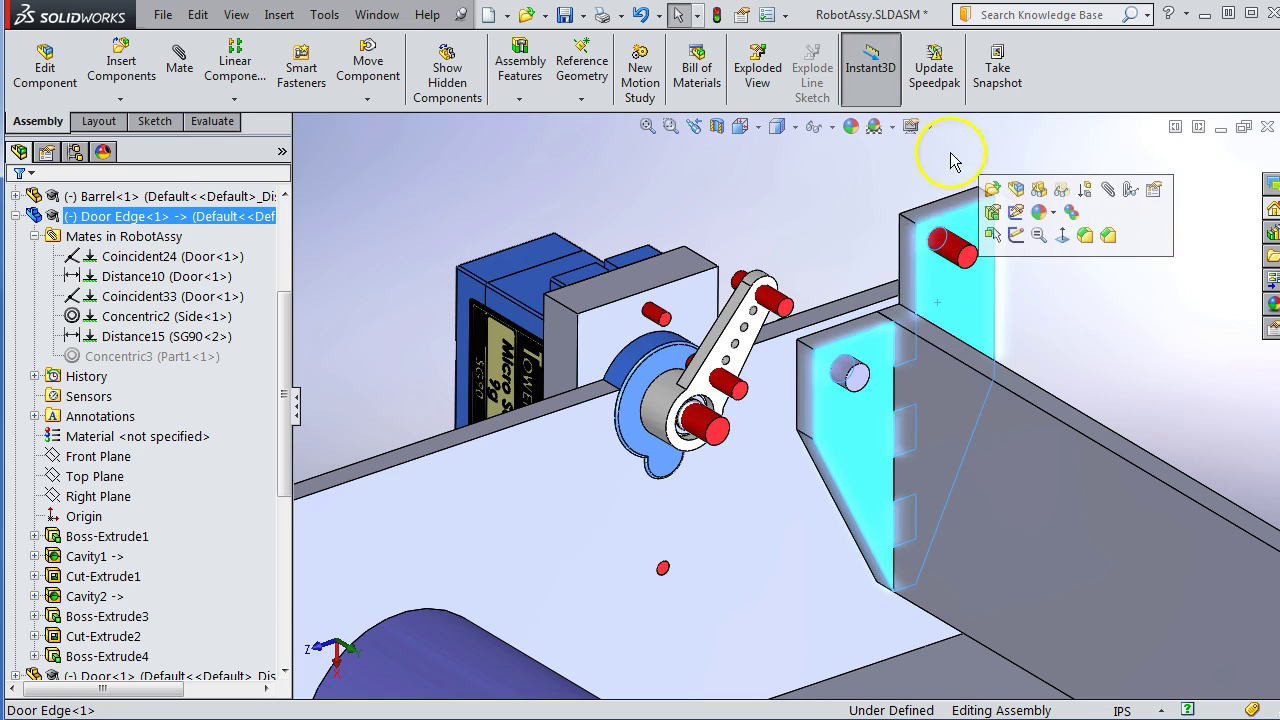
pyautogui.click(73, 640)
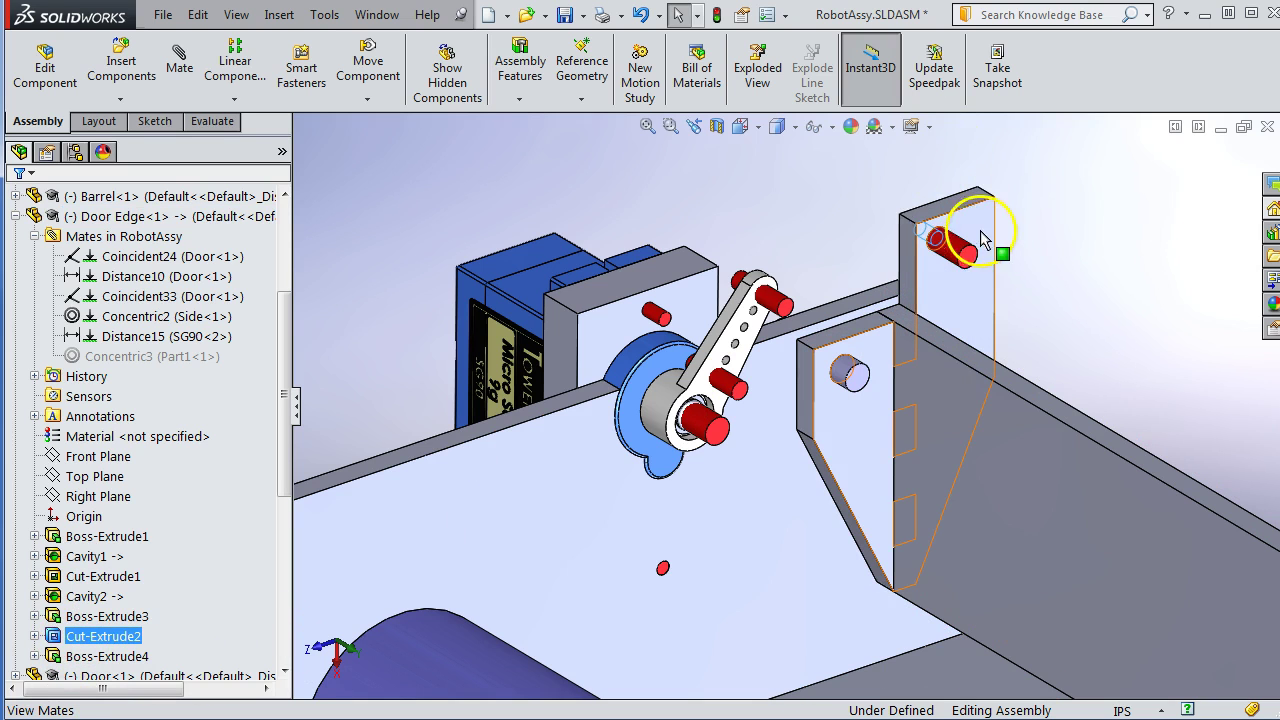
pyautogui.moveTo(846, 271); pyautogui.dragTo(938, 270, button='middle')
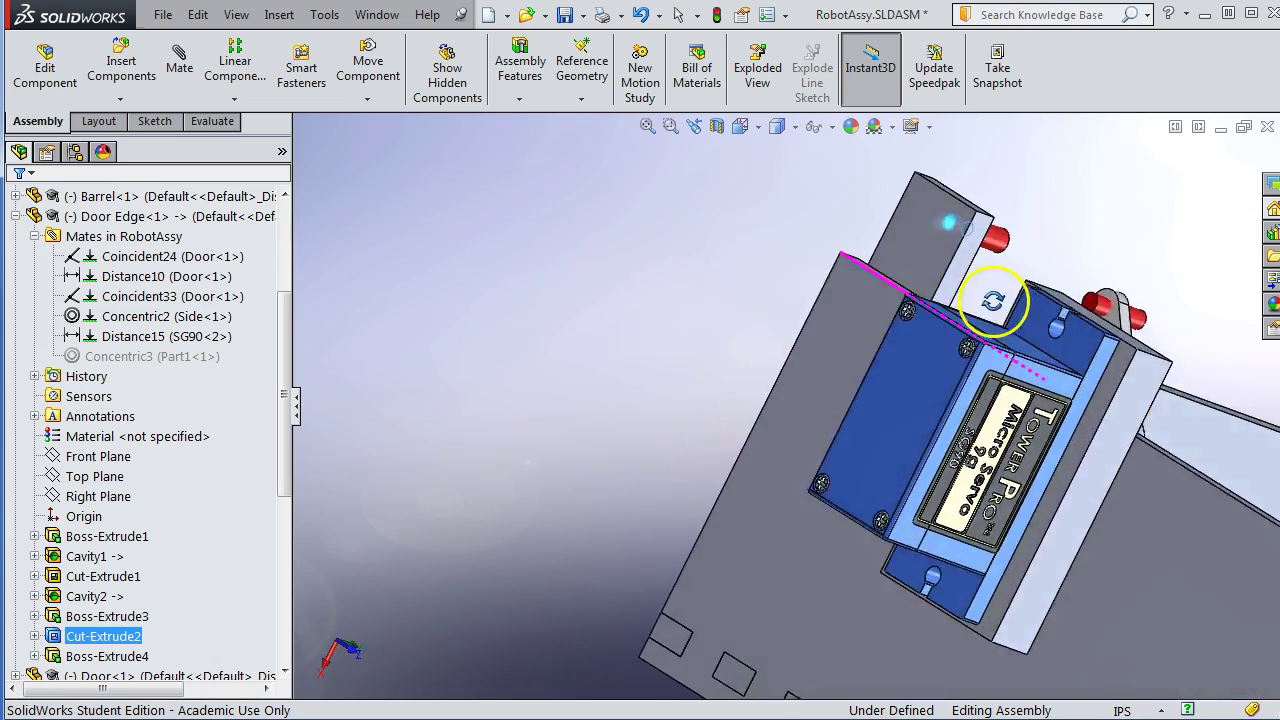
pyautogui.moveTo(993, 301); pyautogui.dragTo(1037, 334, button='middle')
pyautogui.scroll(-2, 1034, 374)
pyautogui.scroll(-5, 960, 222)
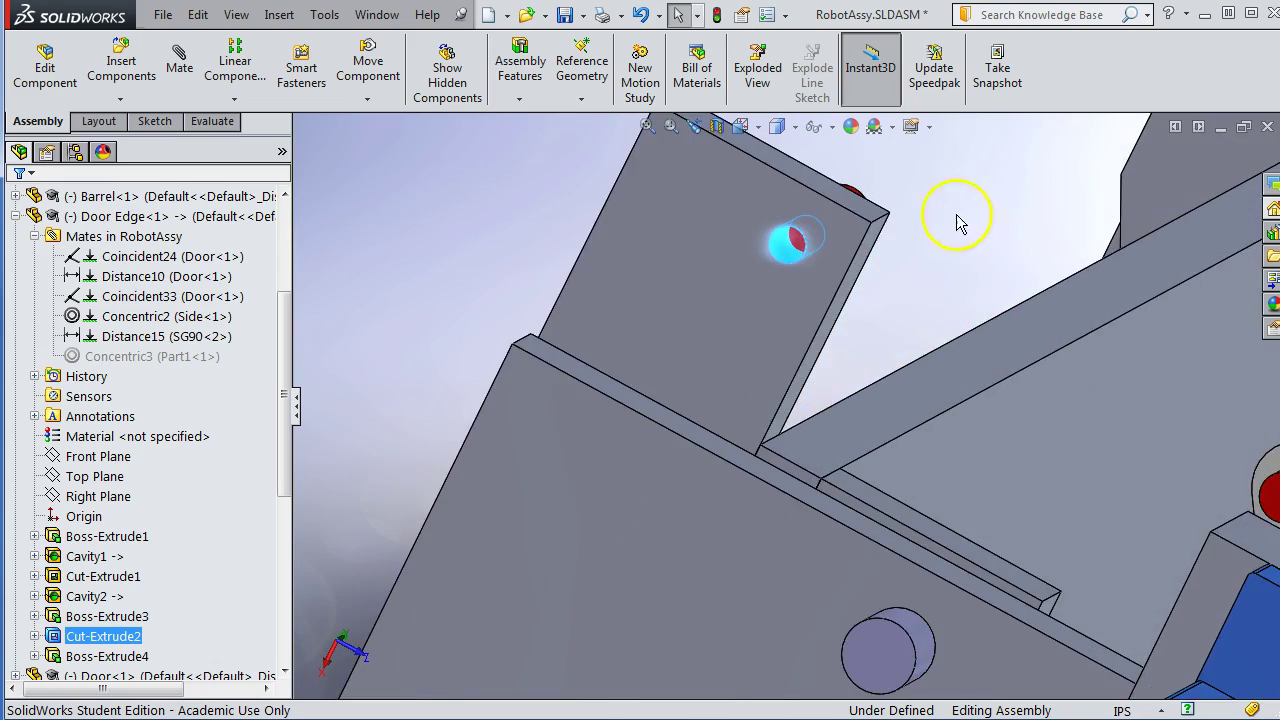
pyautogui.scroll(-3, 958, 222)
pyautogui.scroll(1, 846, 243)
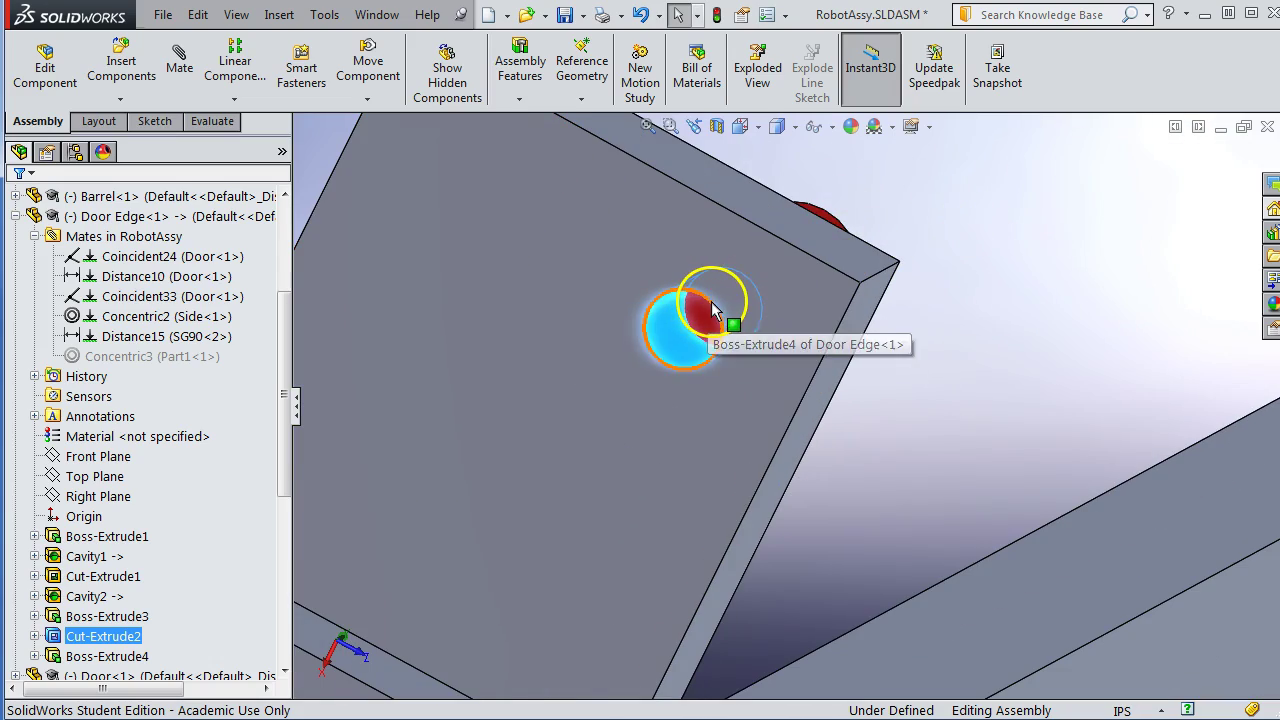
pyautogui.scroll(2, 714, 313)
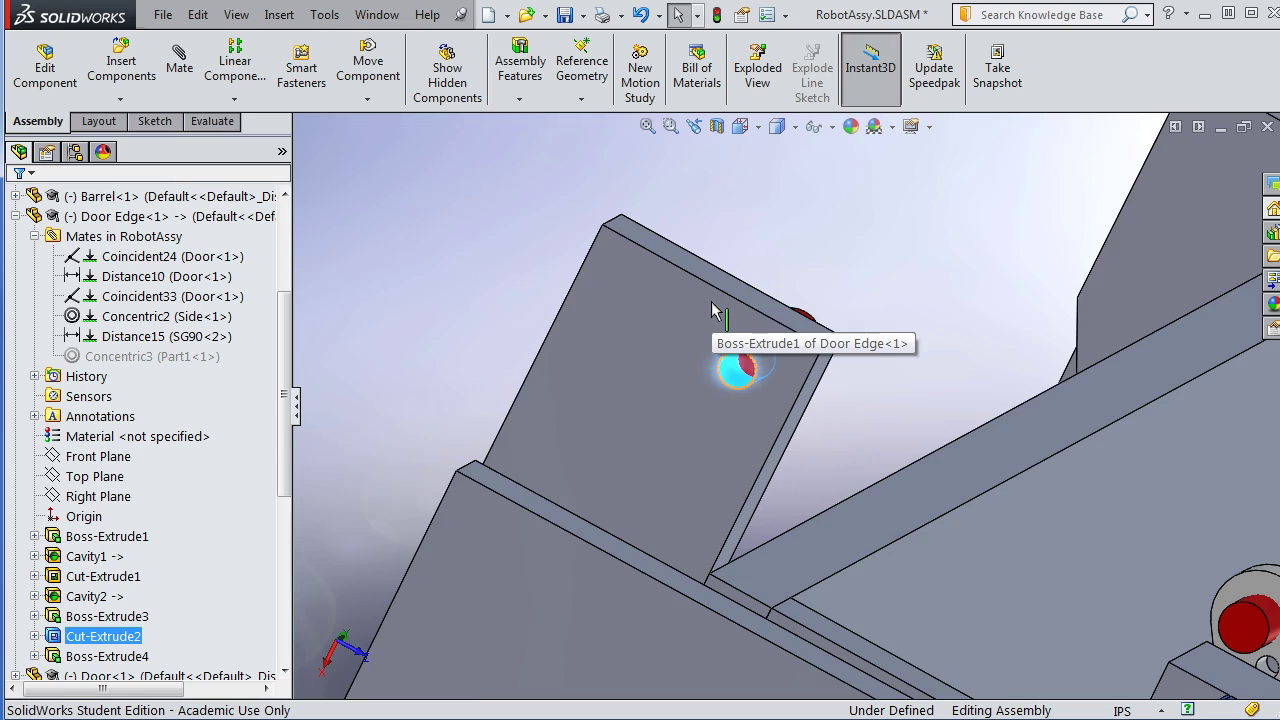
pyautogui.moveTo(733, 370); pyautogui.dragTo(623, 363, button='middle')
pyautogui.click(849, 400)
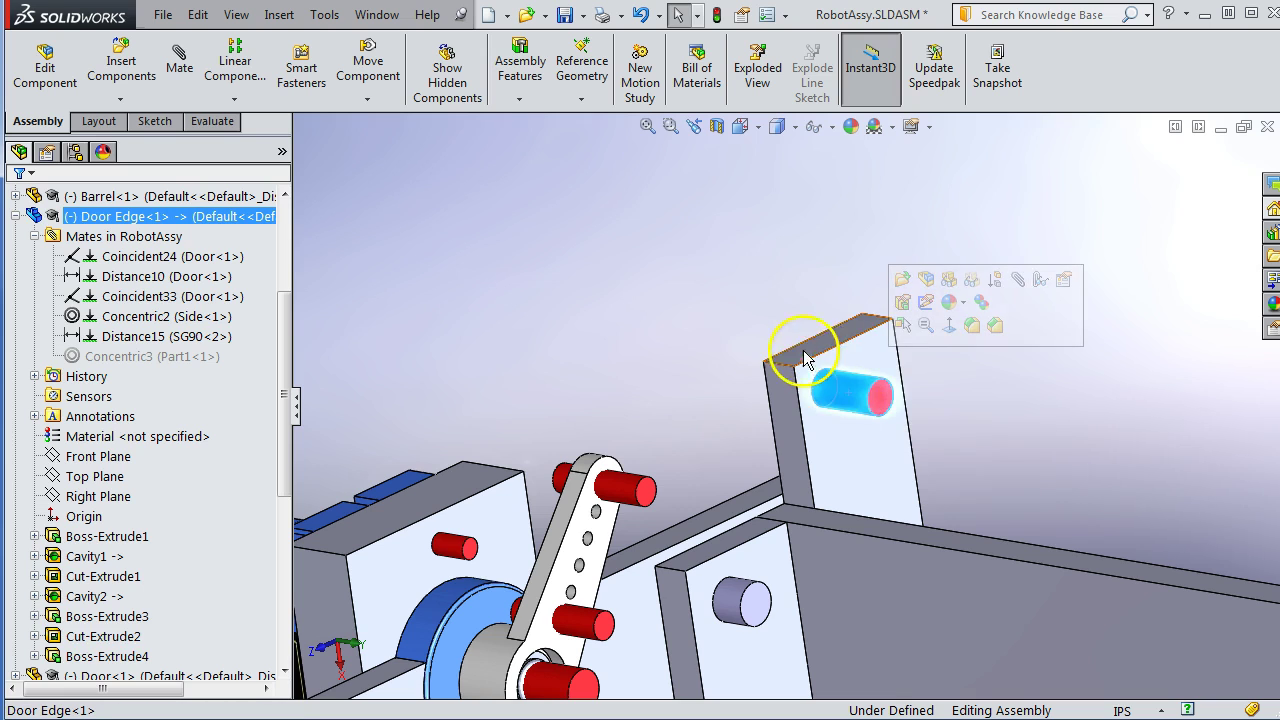
pyautogui.scroll(2, 801, 362)
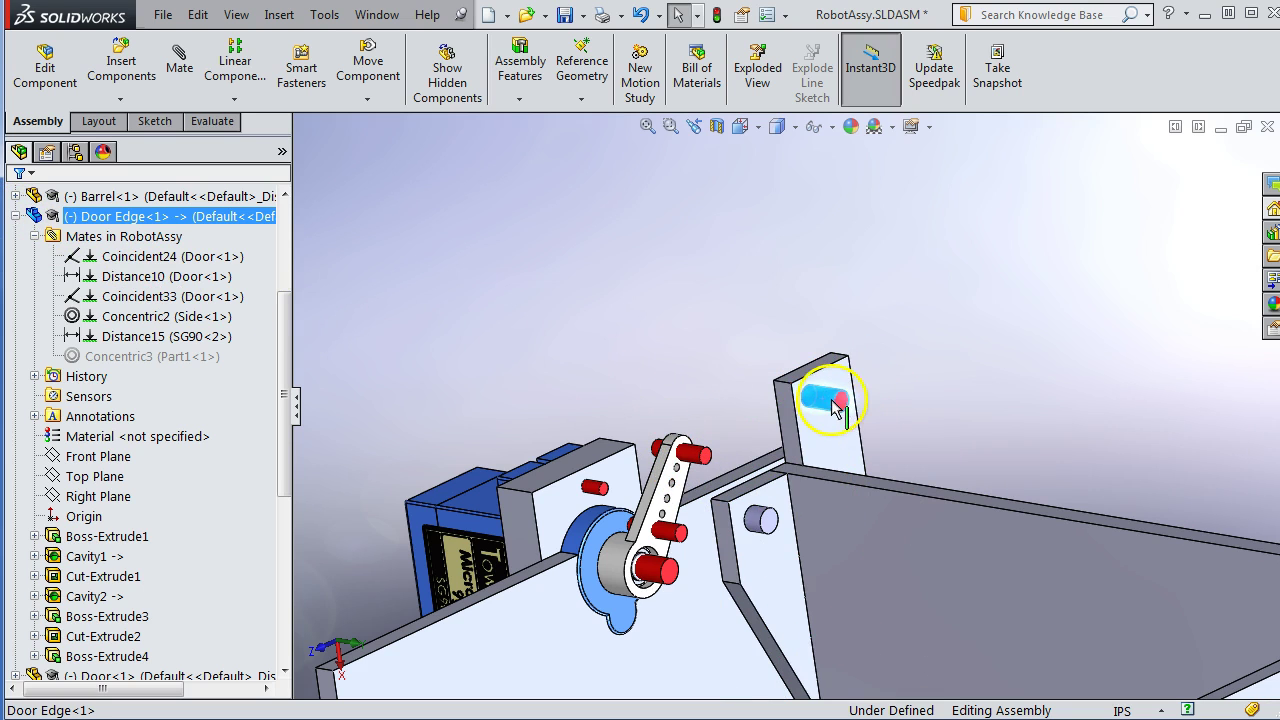
pyautogui.scroll(5, 835, 405)
pyautogui.moveTo(608, 351); pyautogui.dragTo(808, 486, button='middle')
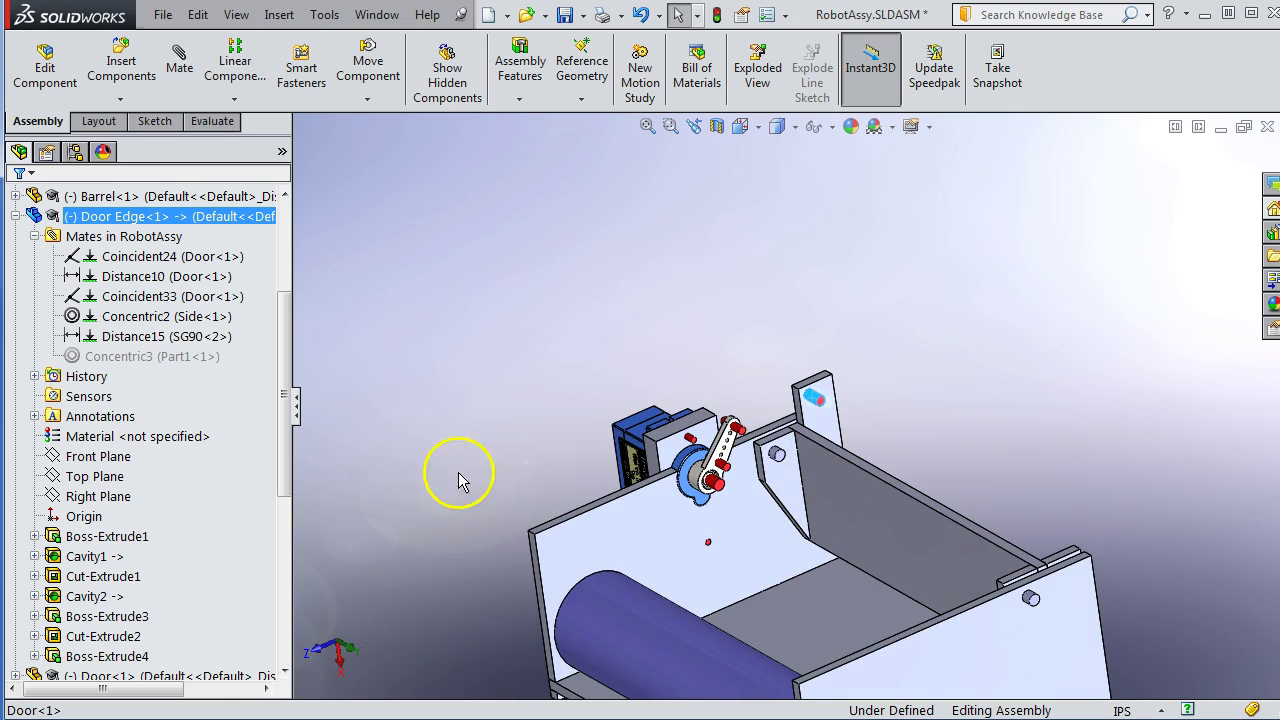
# Select the servo arm's outer pin and the Door Edge panel's pin.
pyautogui.scroll(3, 737, 314)
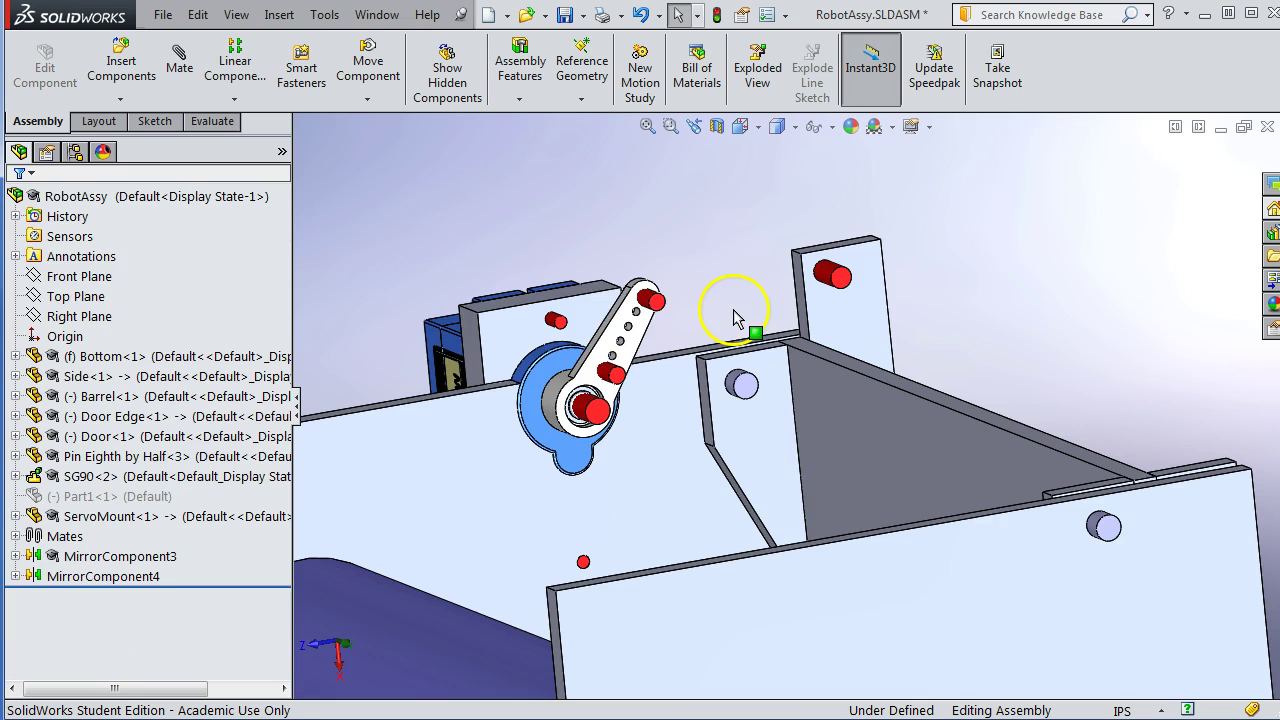
pyautogui.click(637, 295)
pyautogui.click(831, 274)
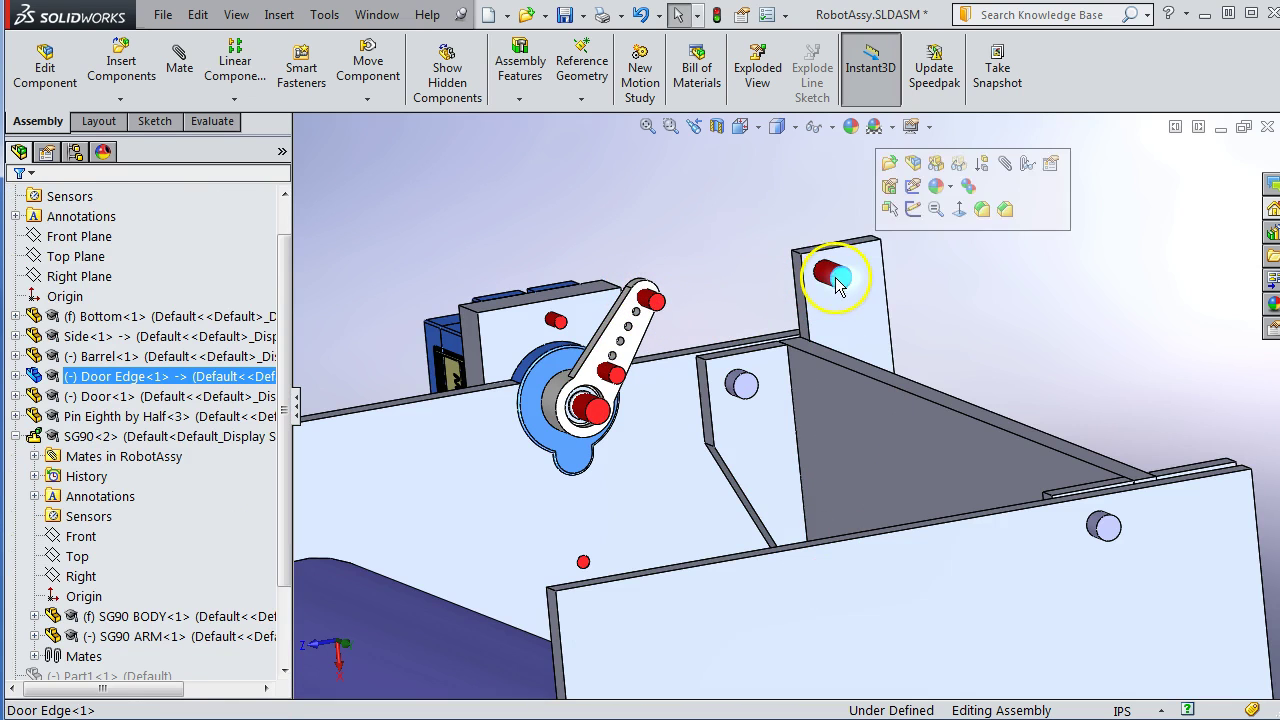
pyautogui.scroll(4, 751, 294)
pyautogui.click(640, 297)
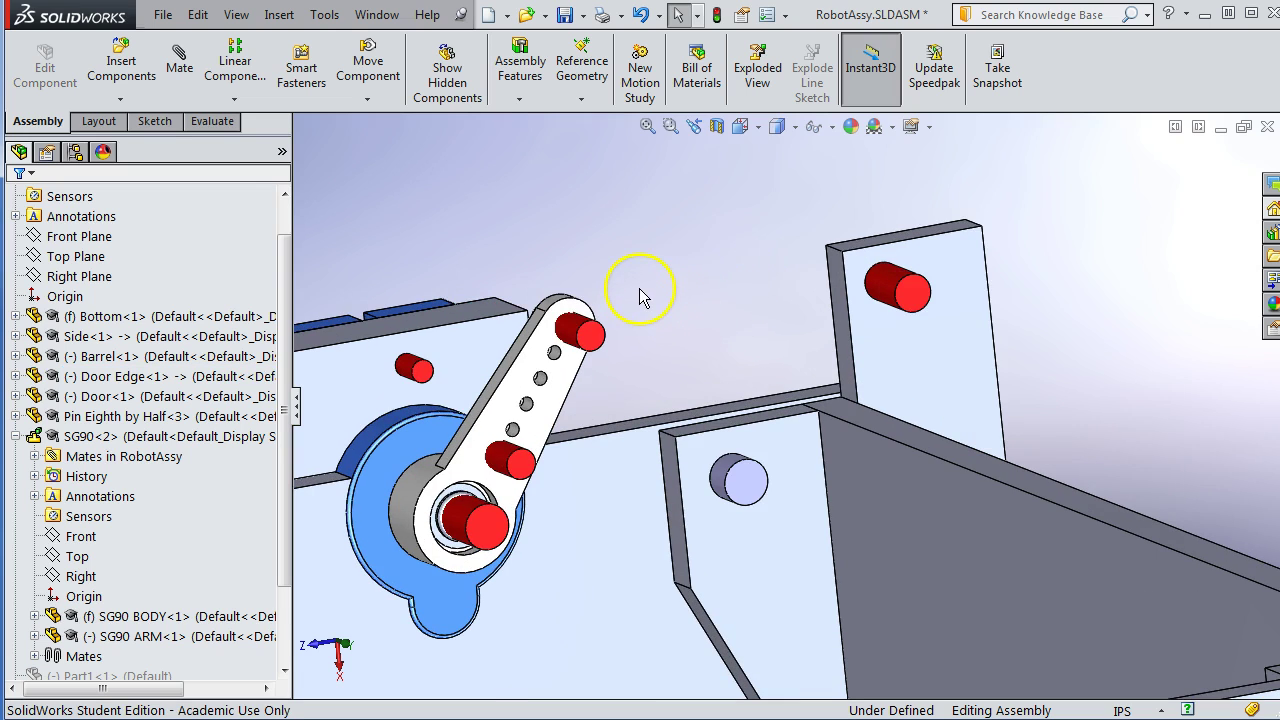
pyautogui.click(592, 340)
pyautogui.click(913, 295)
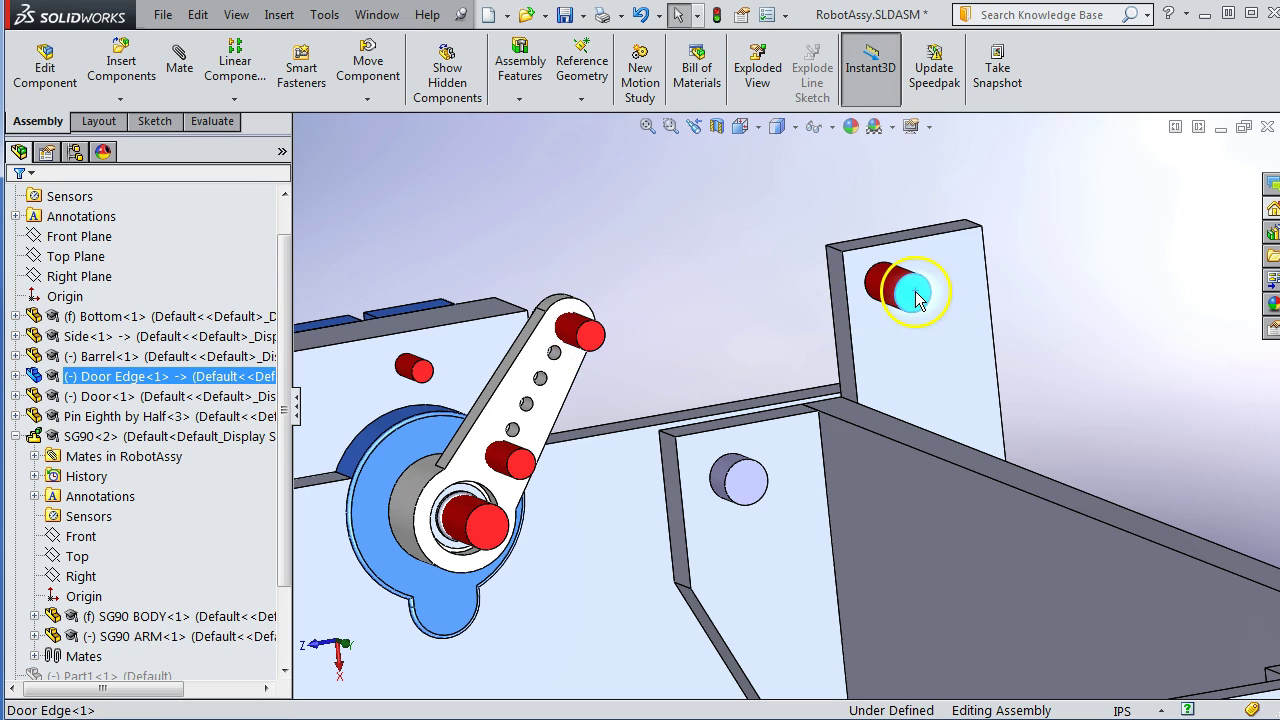
# Turn on Temporary Axes to show axes through both pins.
pyautogui.click(833, 128)
pyautogui.click(843, 176)
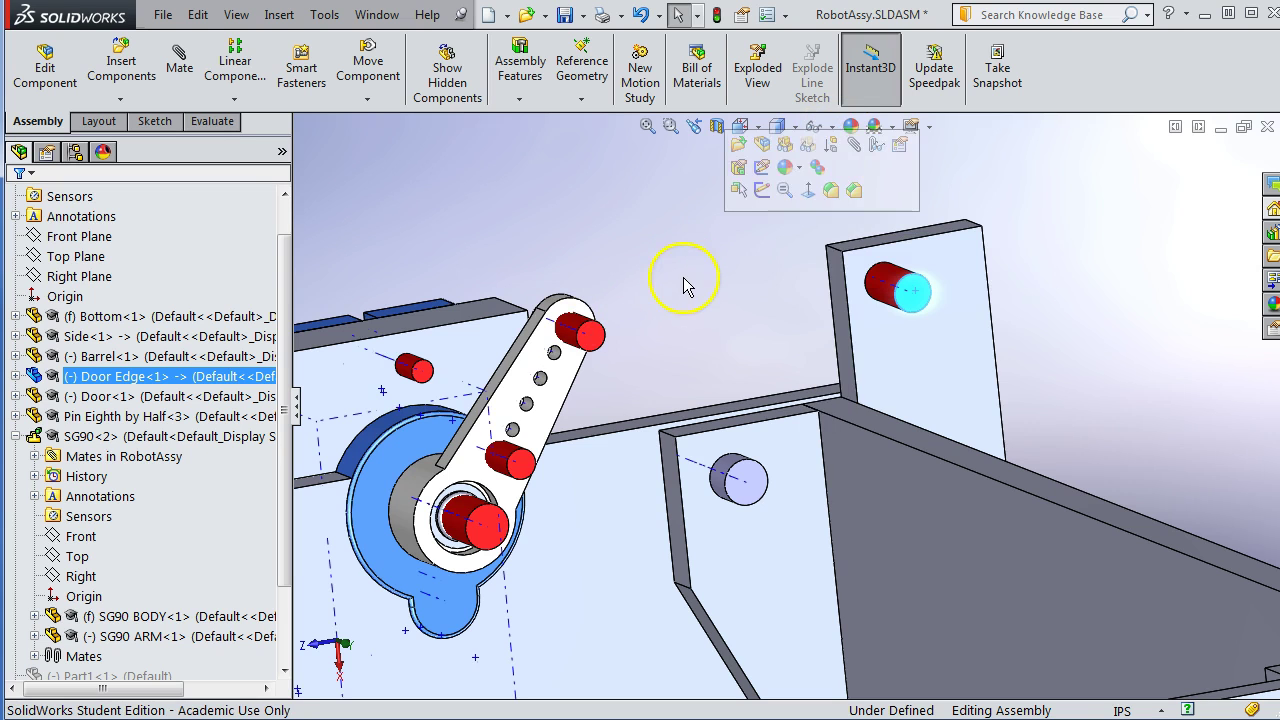
pyautogui.moveTo(680, 278); pyautogui.dragTo(686, 329, button='middle')
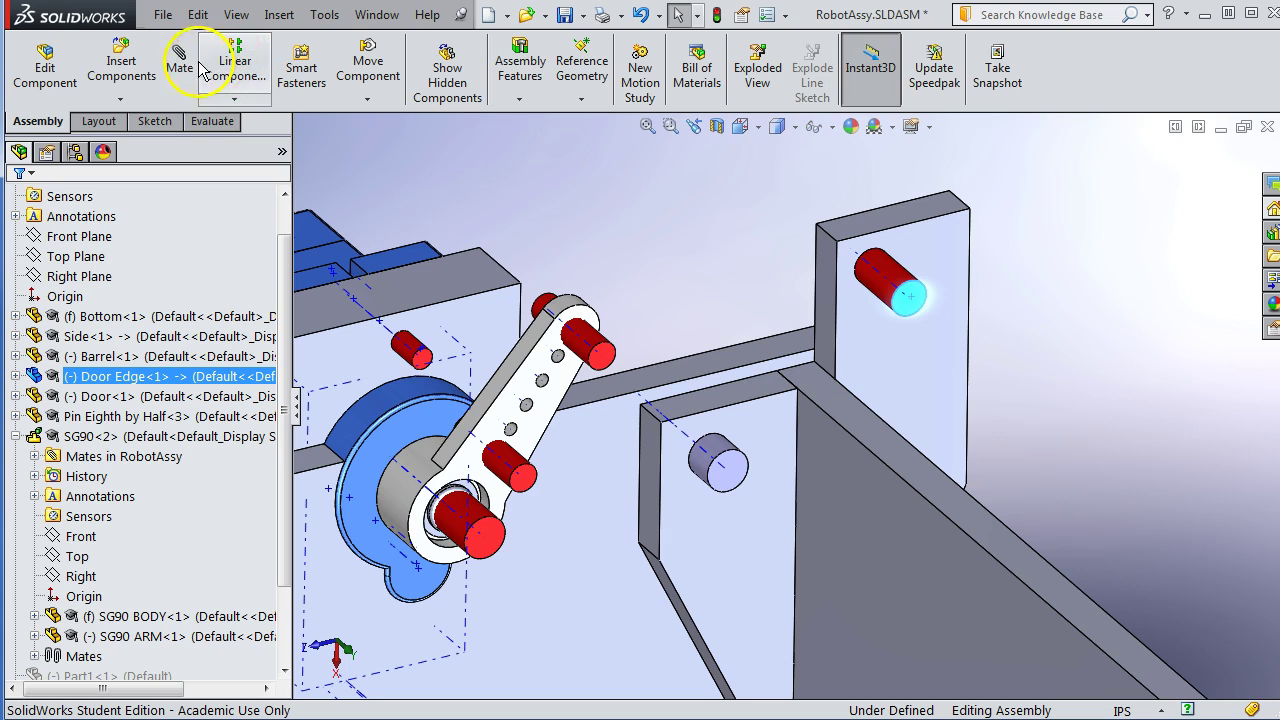
pyautogui.click(200, 120)
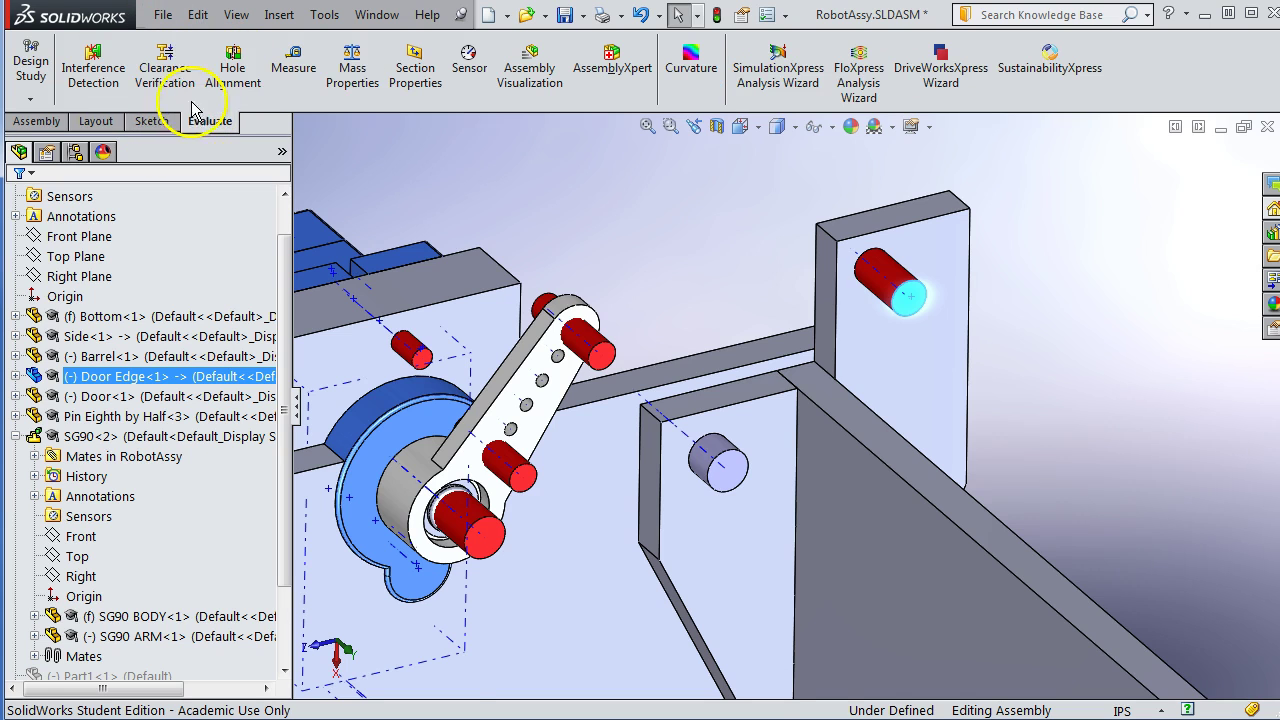
pyautogui.click(293, 58)
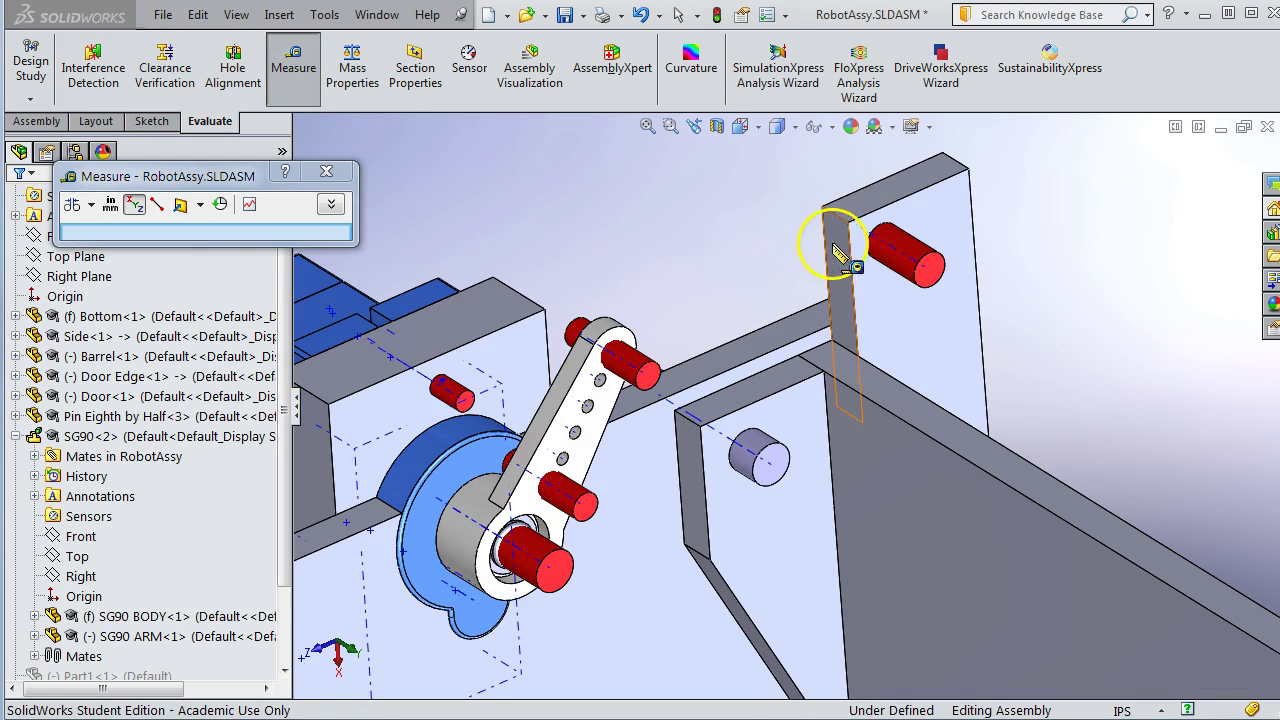
pyautogui.click(903, 258)
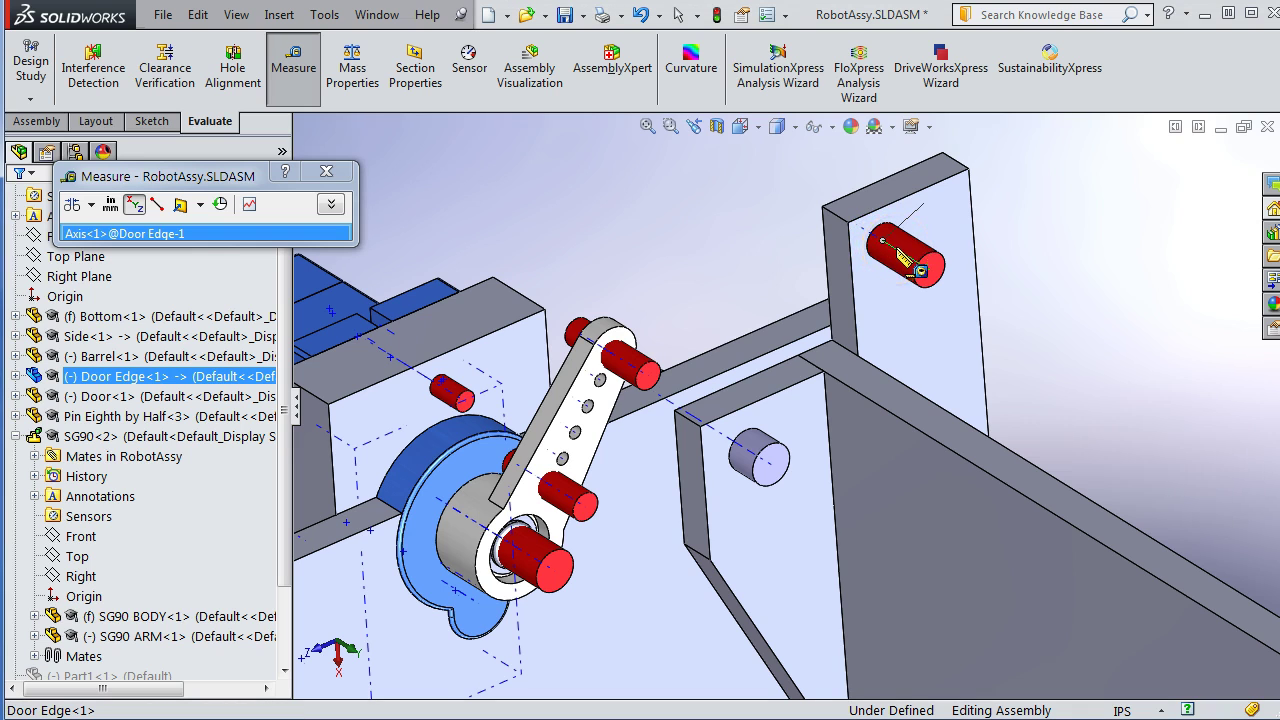
pyautogui.click(648, 384)
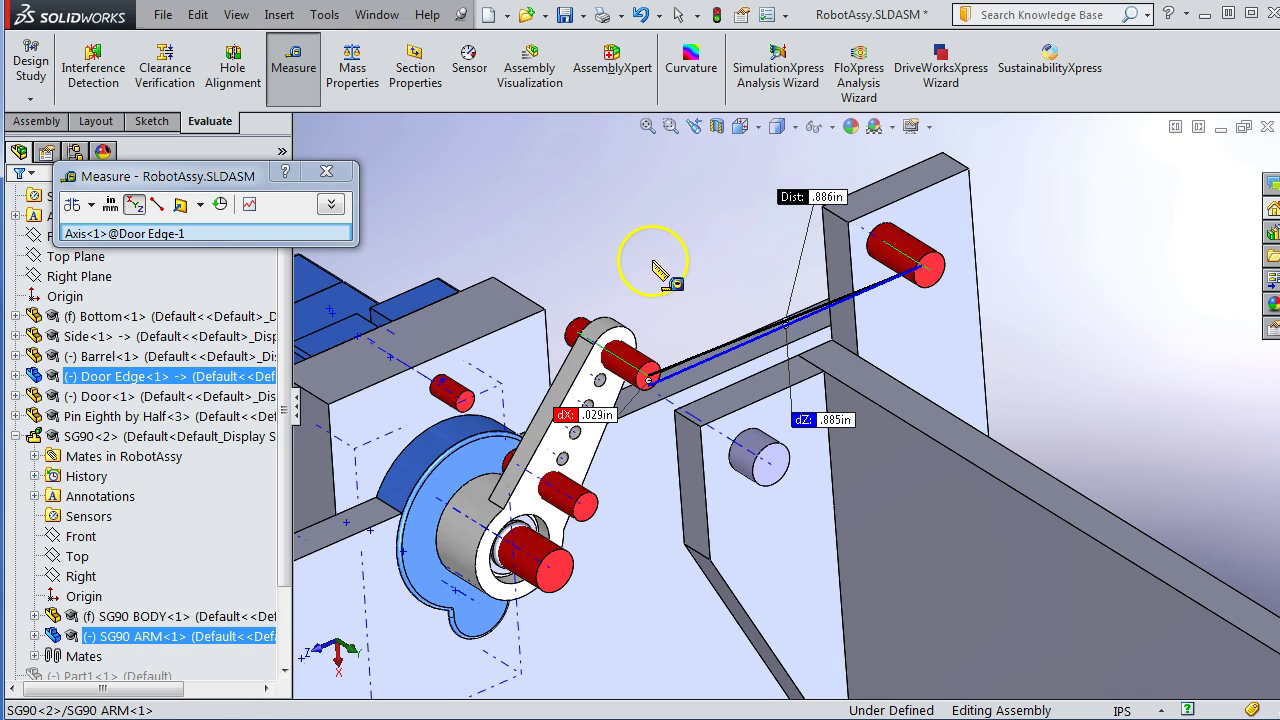
pyautogui.moveTo(655, 270); pyautogui.dragTo(585, 272, button='middle')
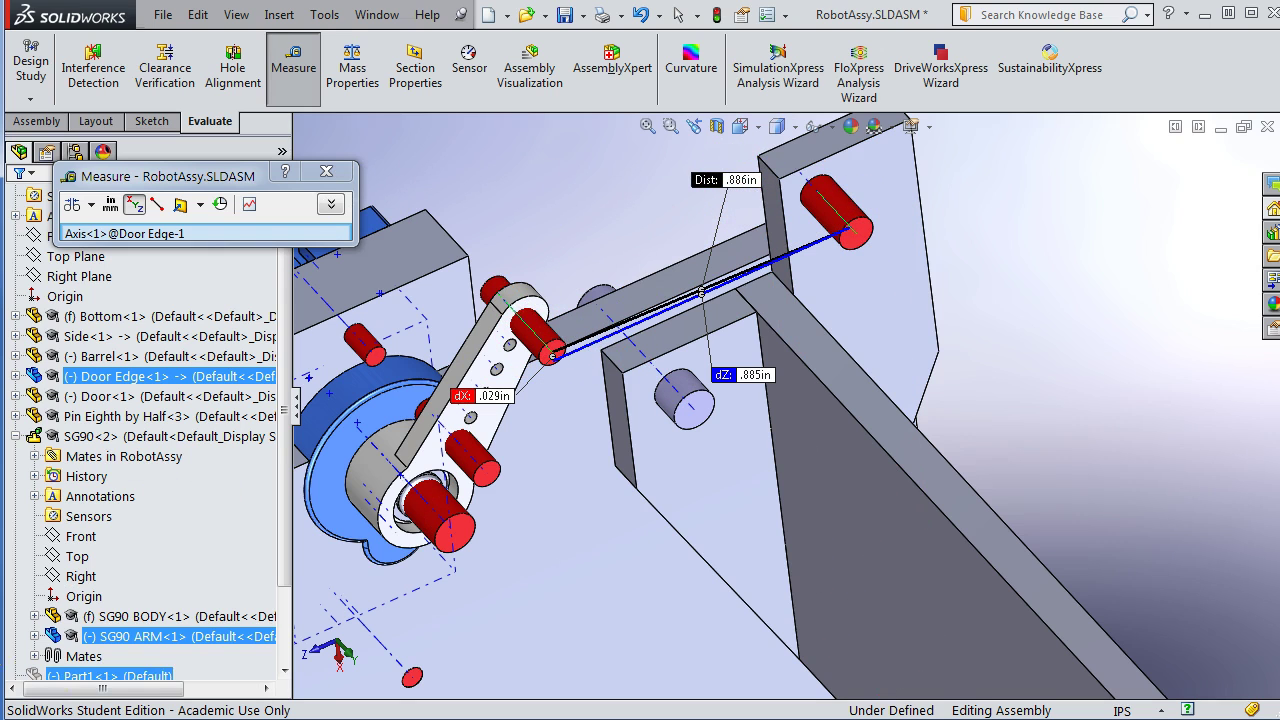
pyautogui.click(328, 174)
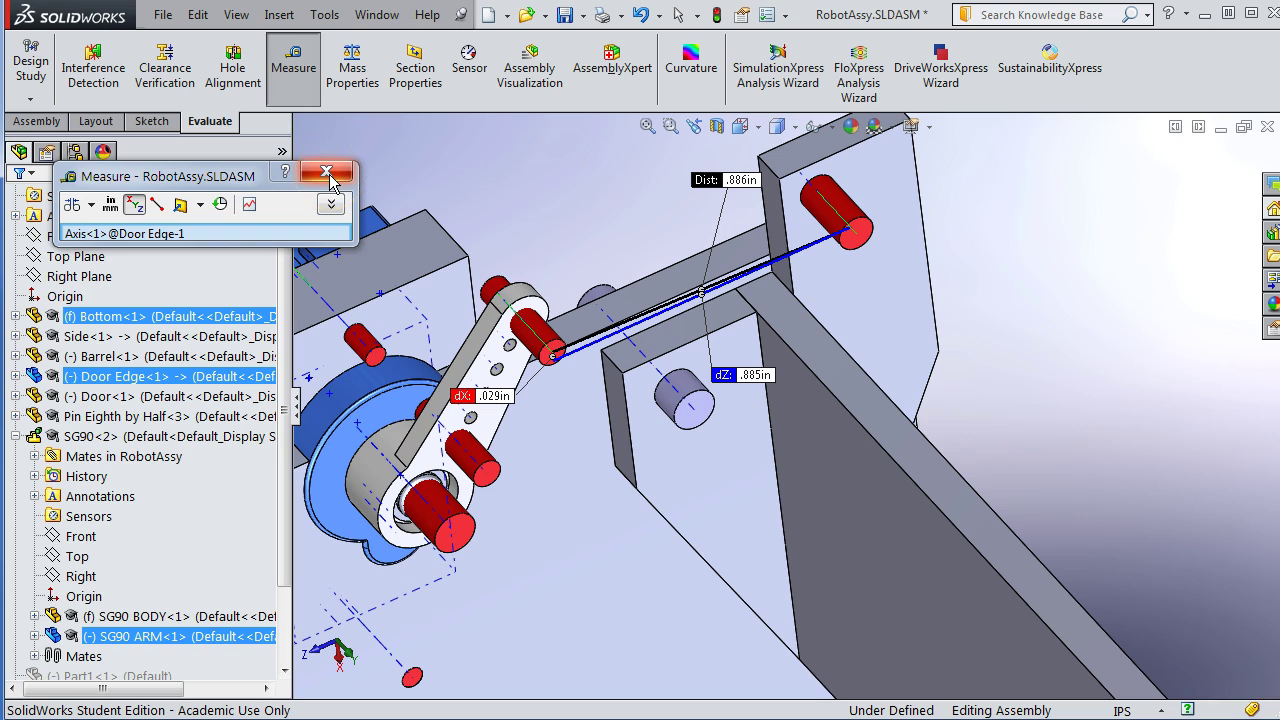
pyautogui.click(327, 174)
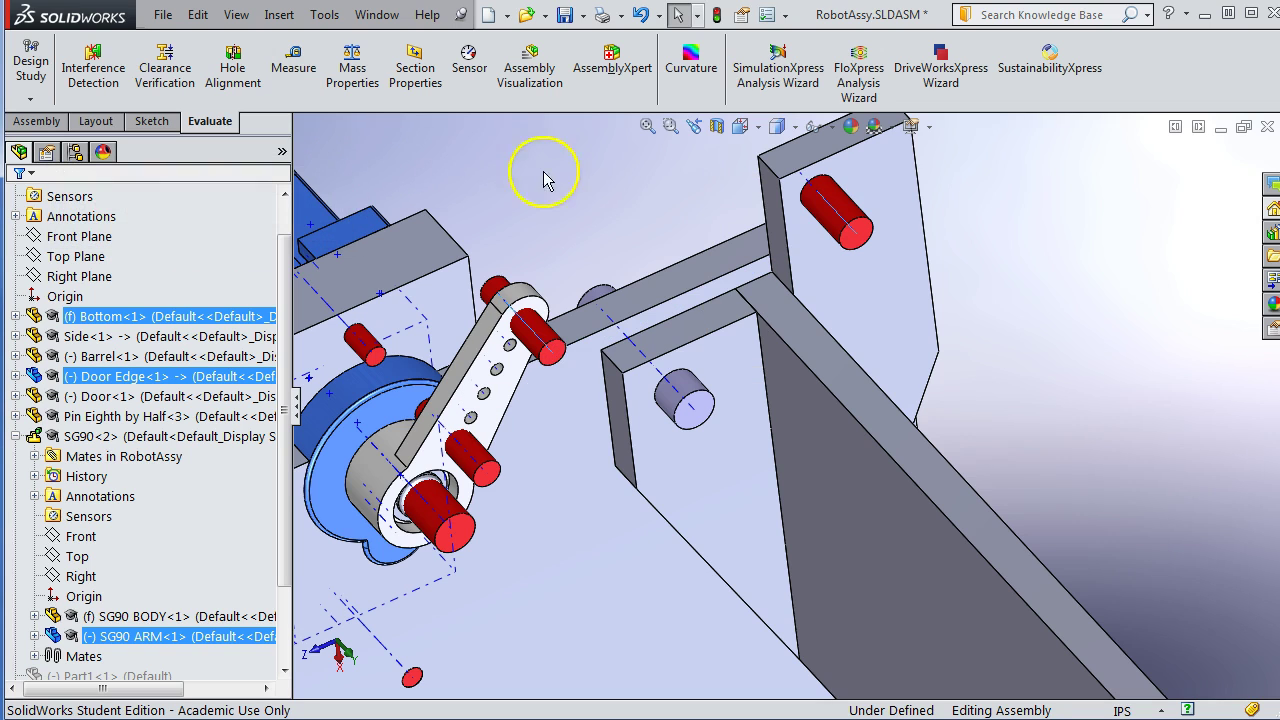
# Insert a new in-context part via Assembly > Insert Components > New Part.
pyautogui.click(625, 210)
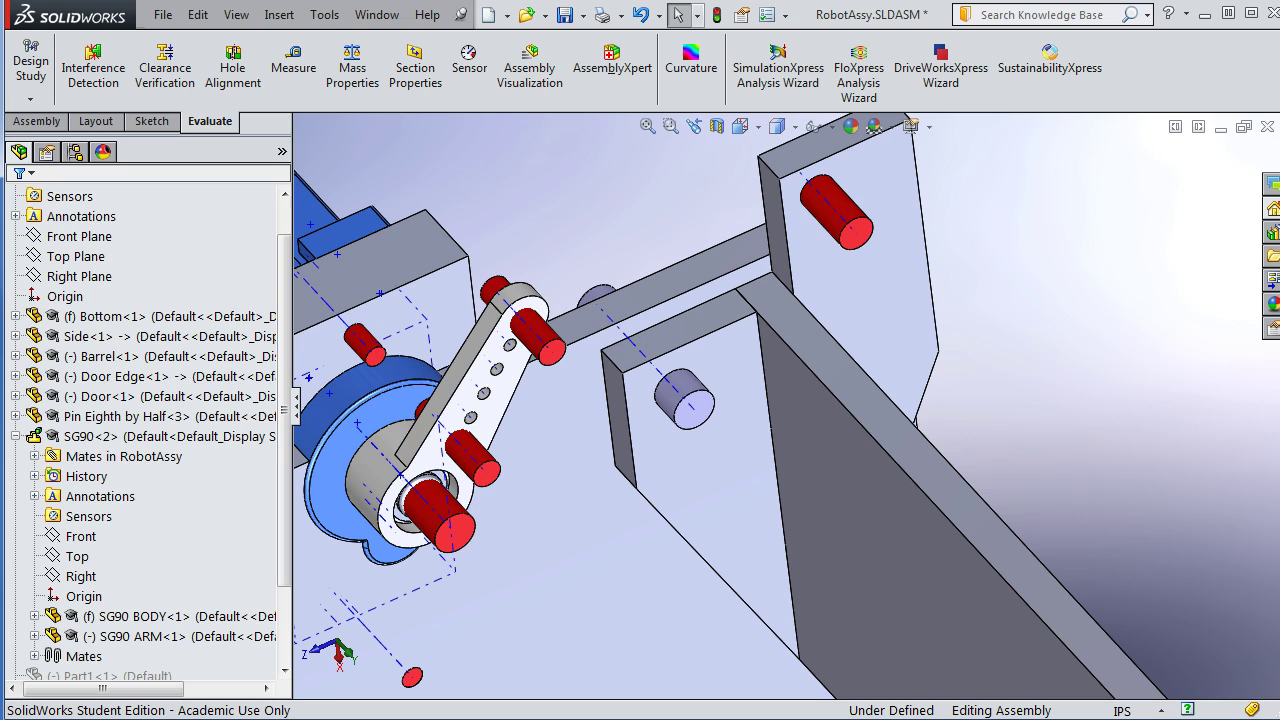
pyautogui.click(35, 121)
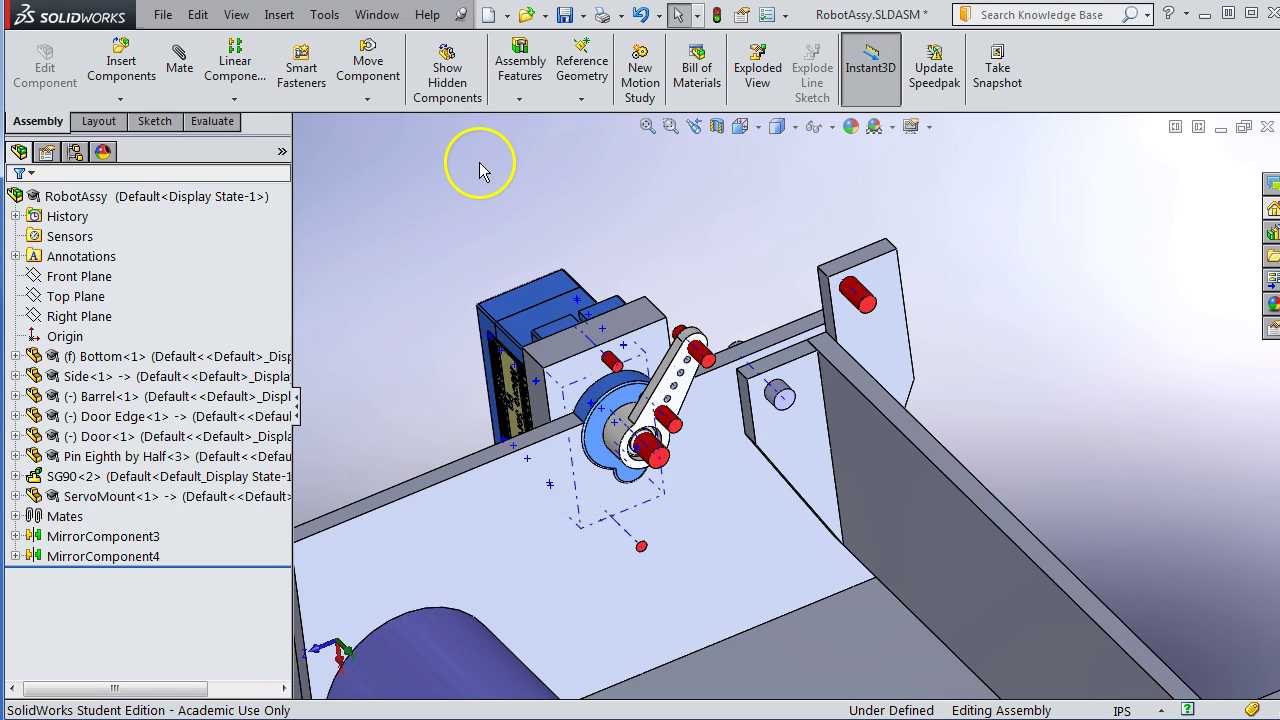
pyautogui.click(124, 100)
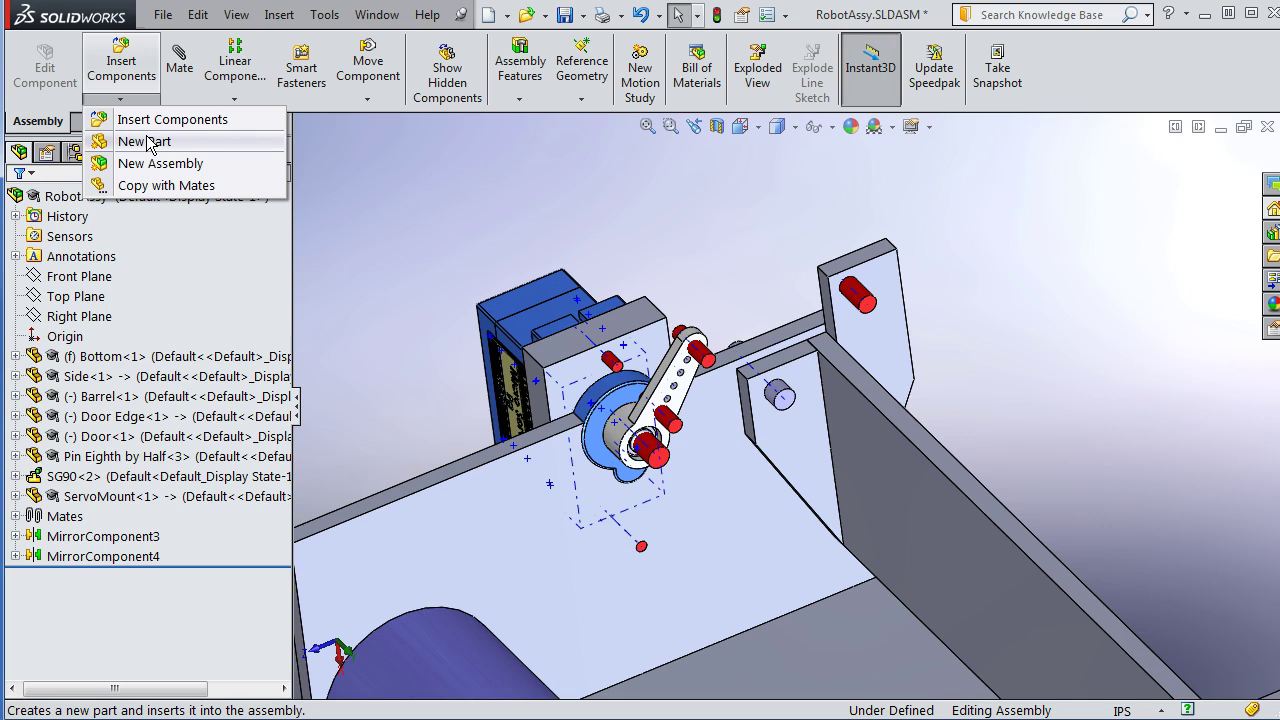
pyautogui.click(148, 142)
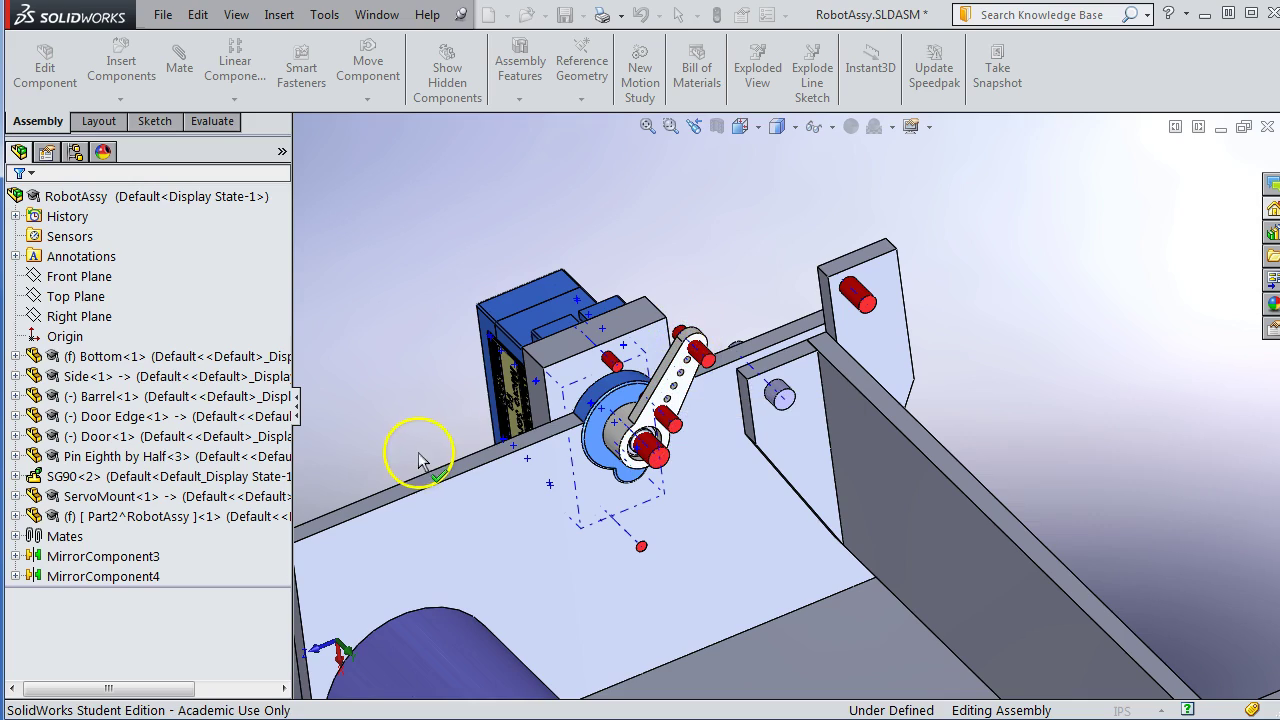
# Place Part2's Sketch1 on the SG90 servo arm's face.
pyautogui.moveTo(420, 460); pyautogui.dragTo(528, 357, button='middle')
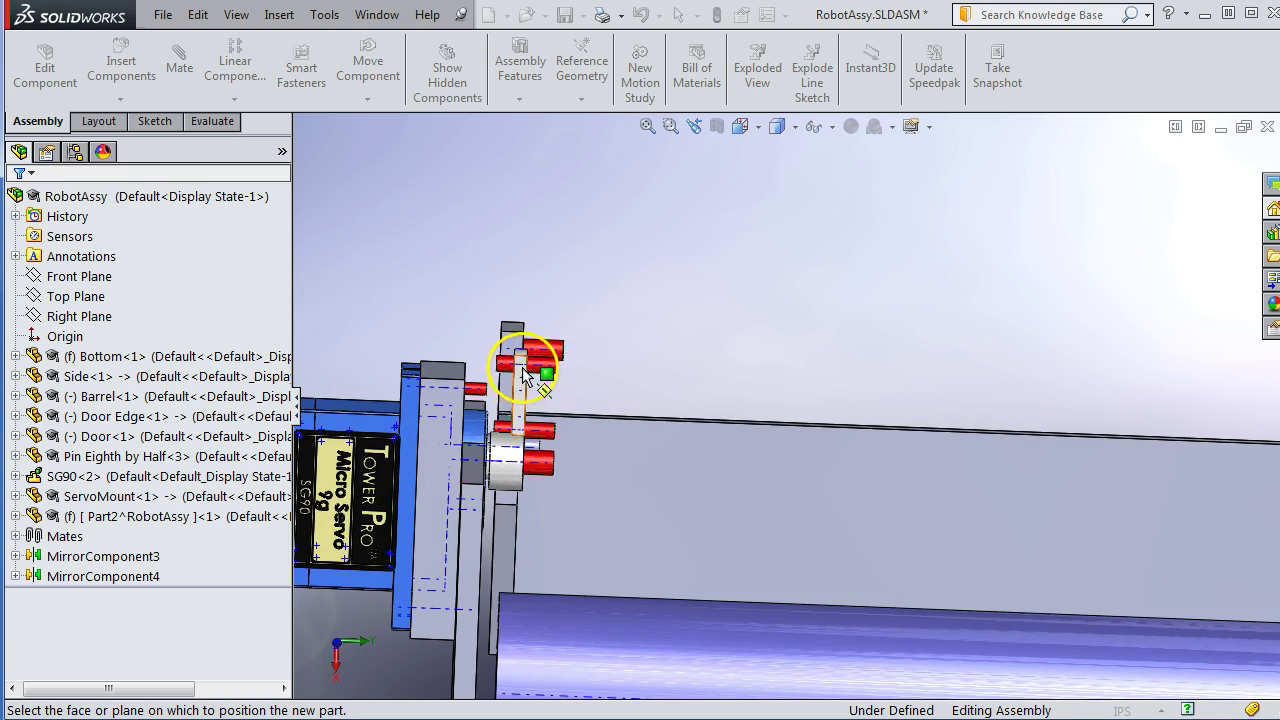
pyautogui.scroll(-5, 523, 375)
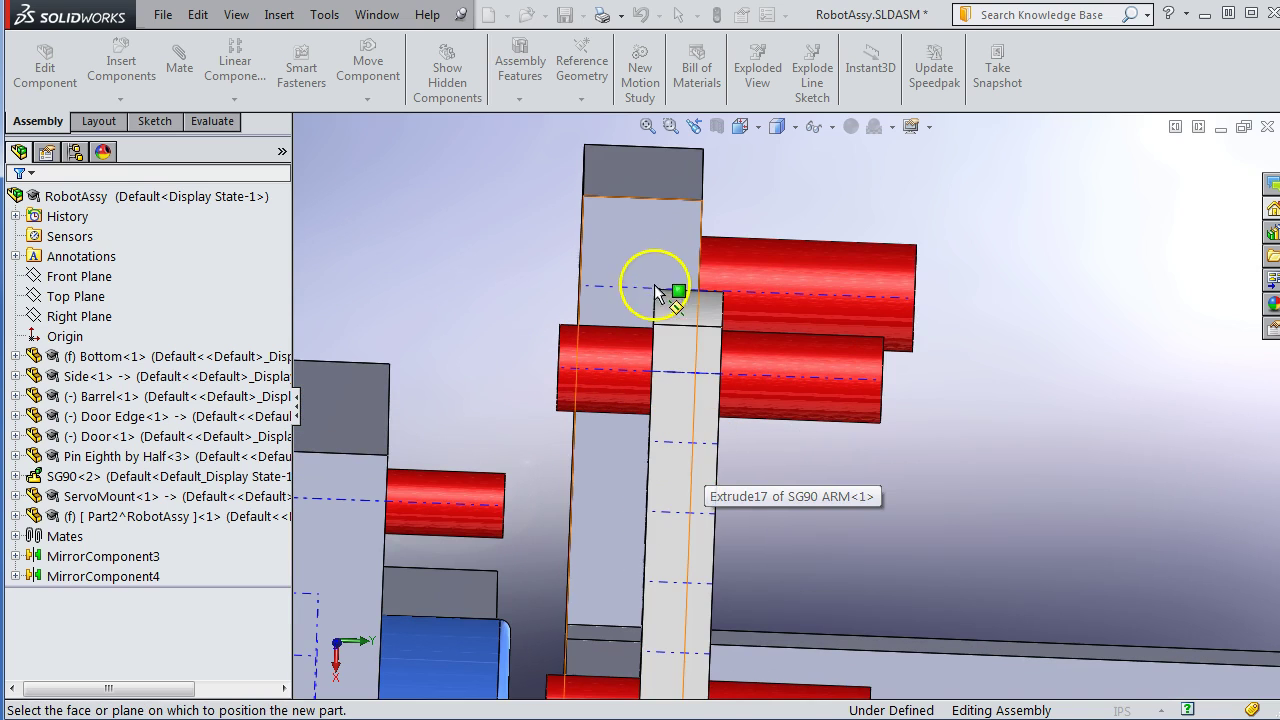
pyautogui.scroll(5, 550, 285)
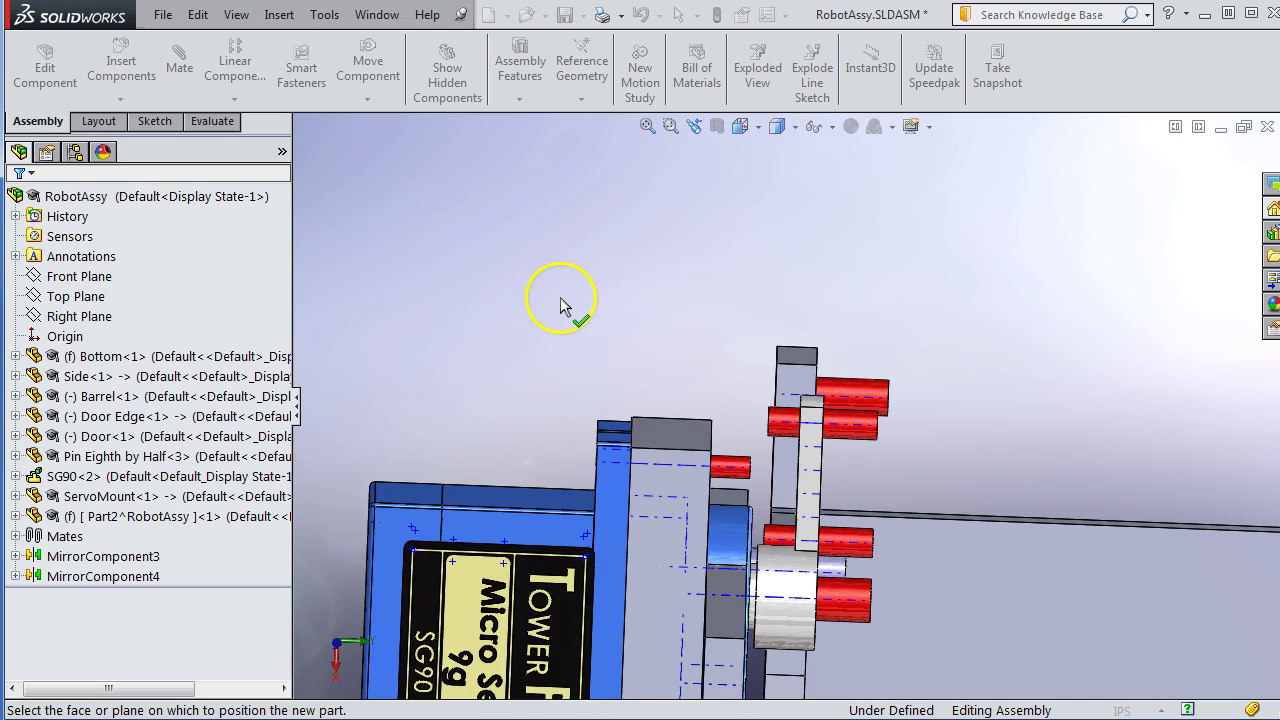
pyautogui.moveTo(708, 374); pyautogui.dragTo(650, 500, button='middle')
pyautogui.scroll(-3, 604, 480)
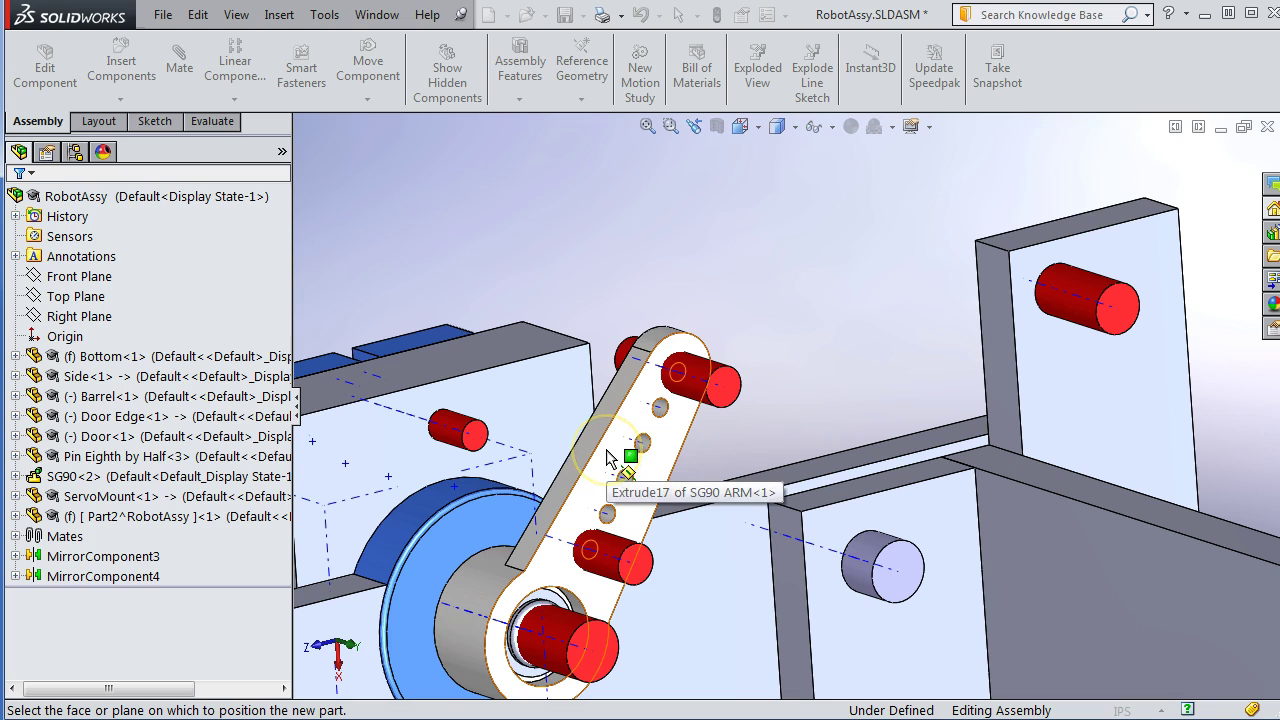
pyautogui.click(607, 458)
pyautogui.click(519, 273)
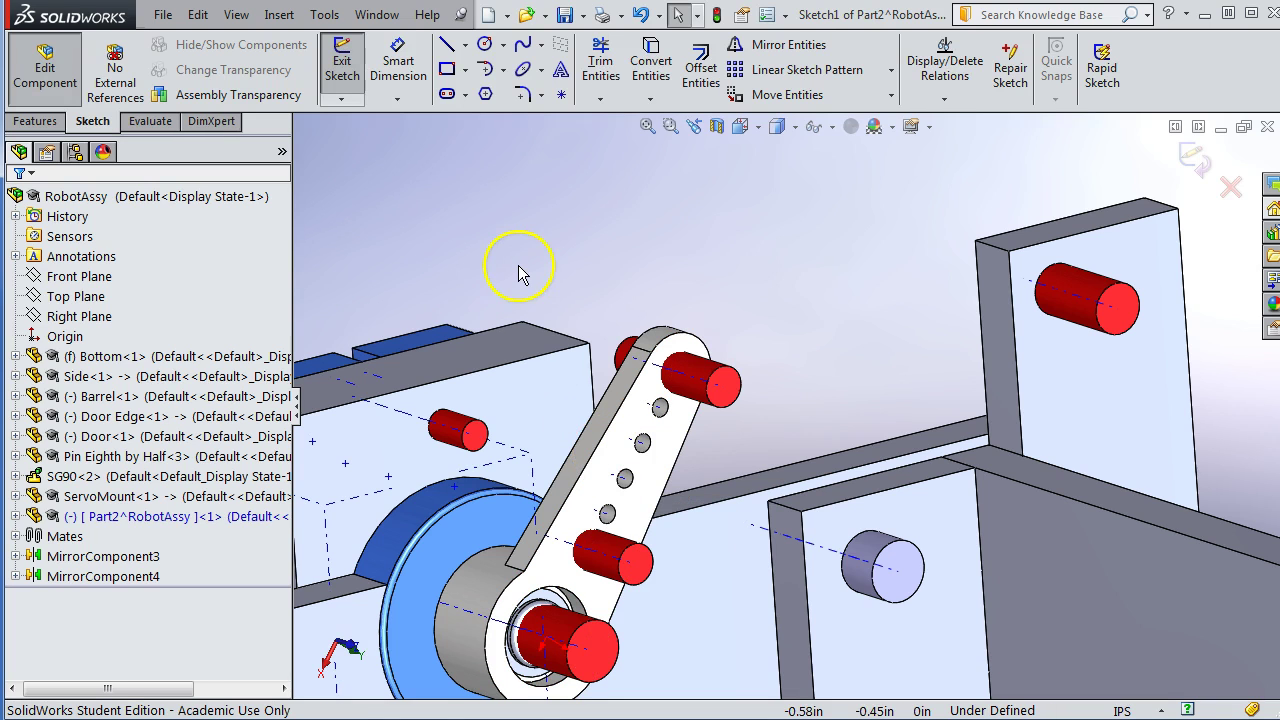
# Activate the Straight Slot tool from the Sketch tab in Part2's Sketch1.
pyautogui.scroll(3, 477, 305)
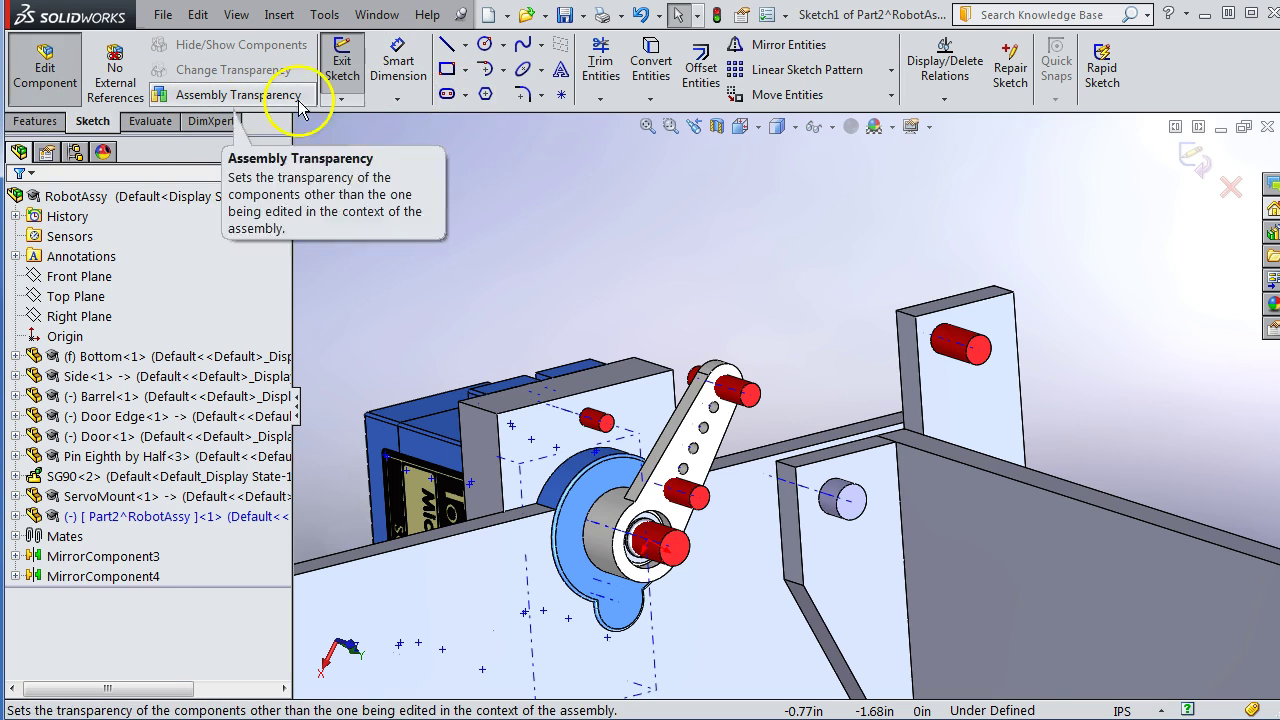
pyautogui.click(36, 121)
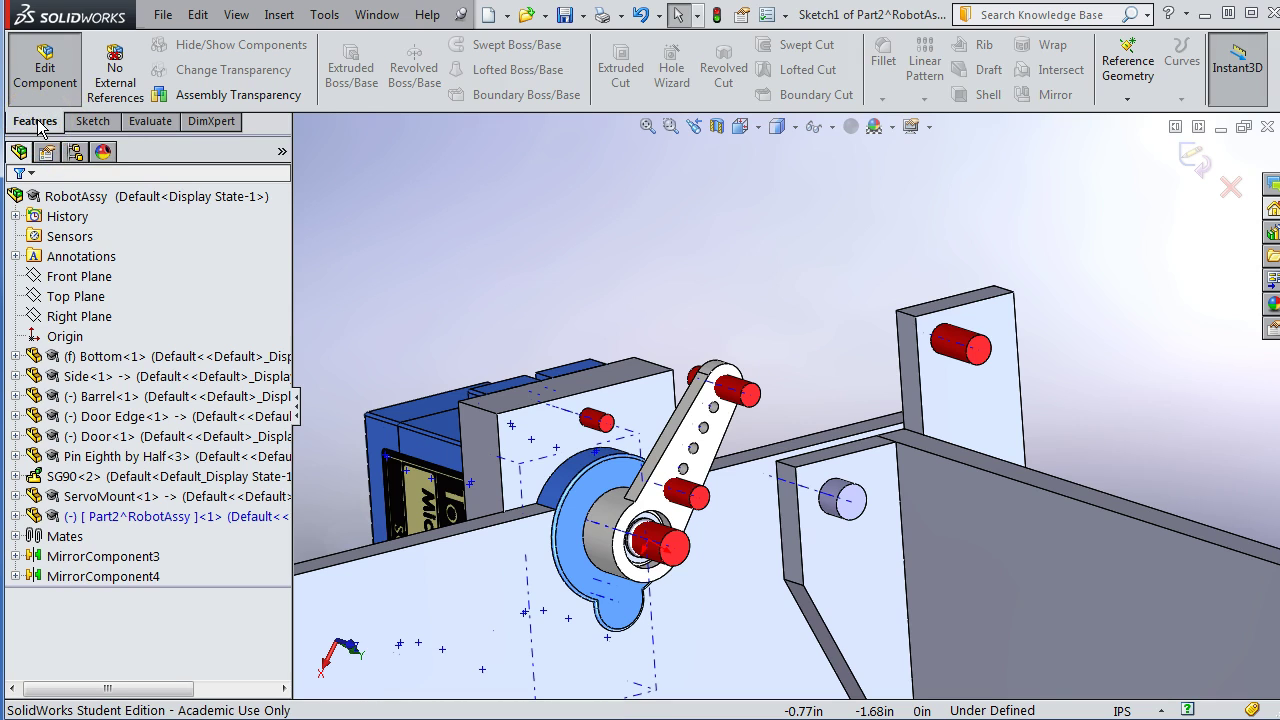
pyautogui.click(92, 121)
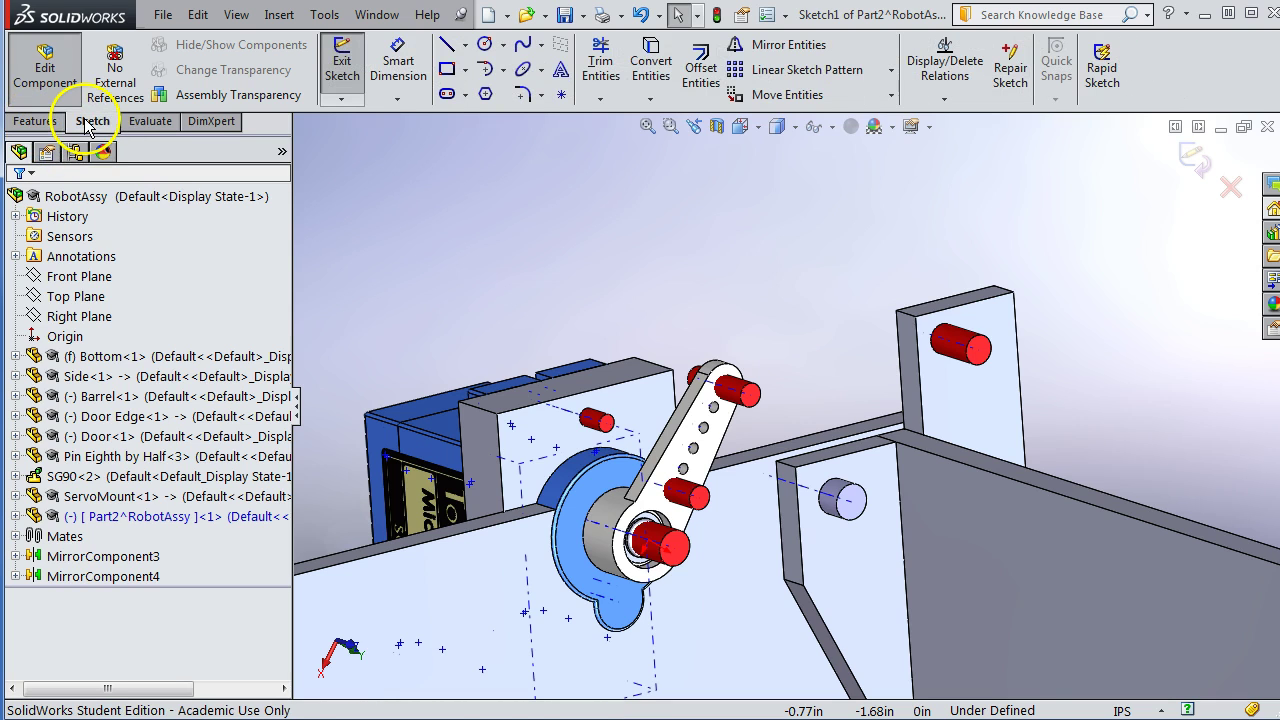
pyautogui.click(451, 96)
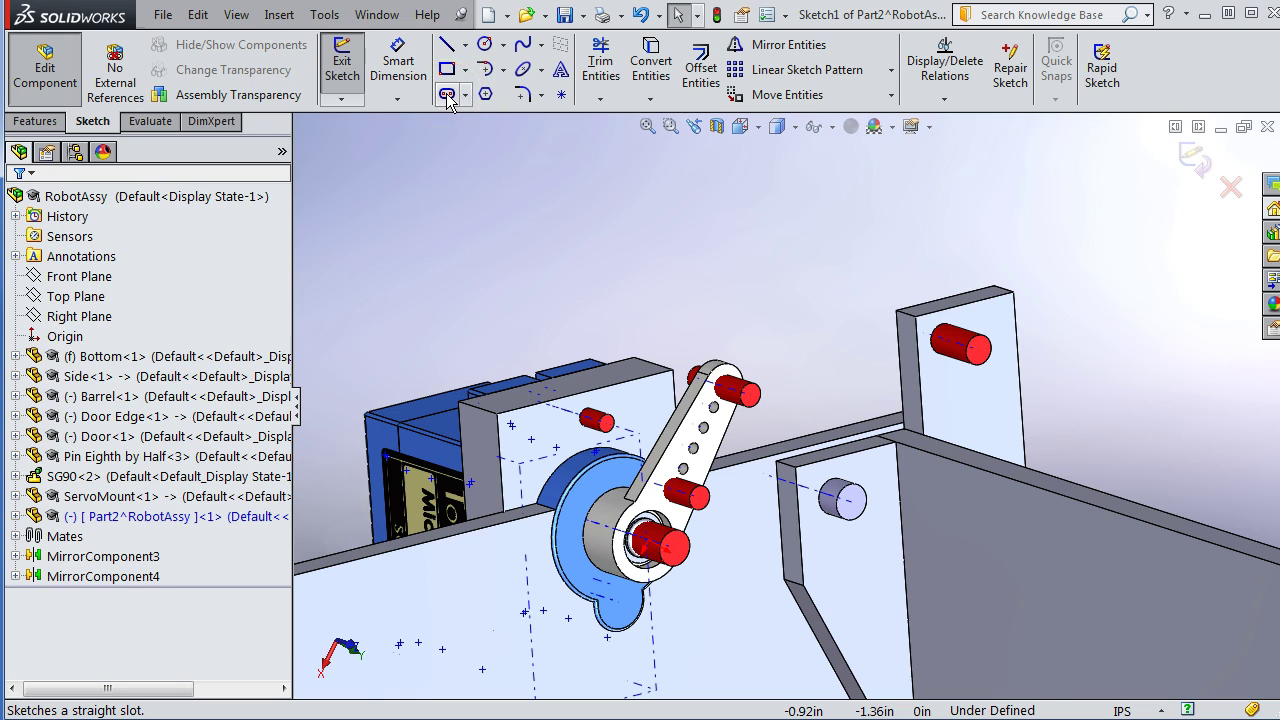
pyautogui.click(448, 96)
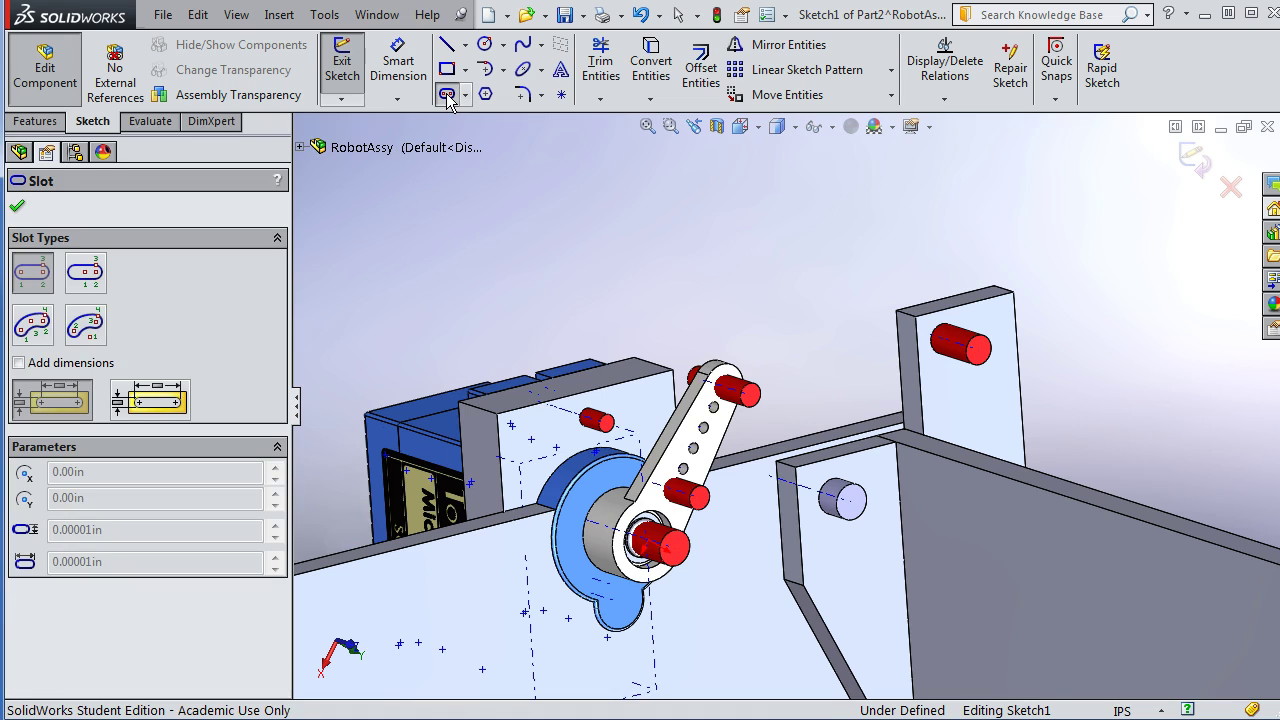
# Start the slot centreline at the SG90 arm's outer pin centre.
pyautogui.click(659, 226)
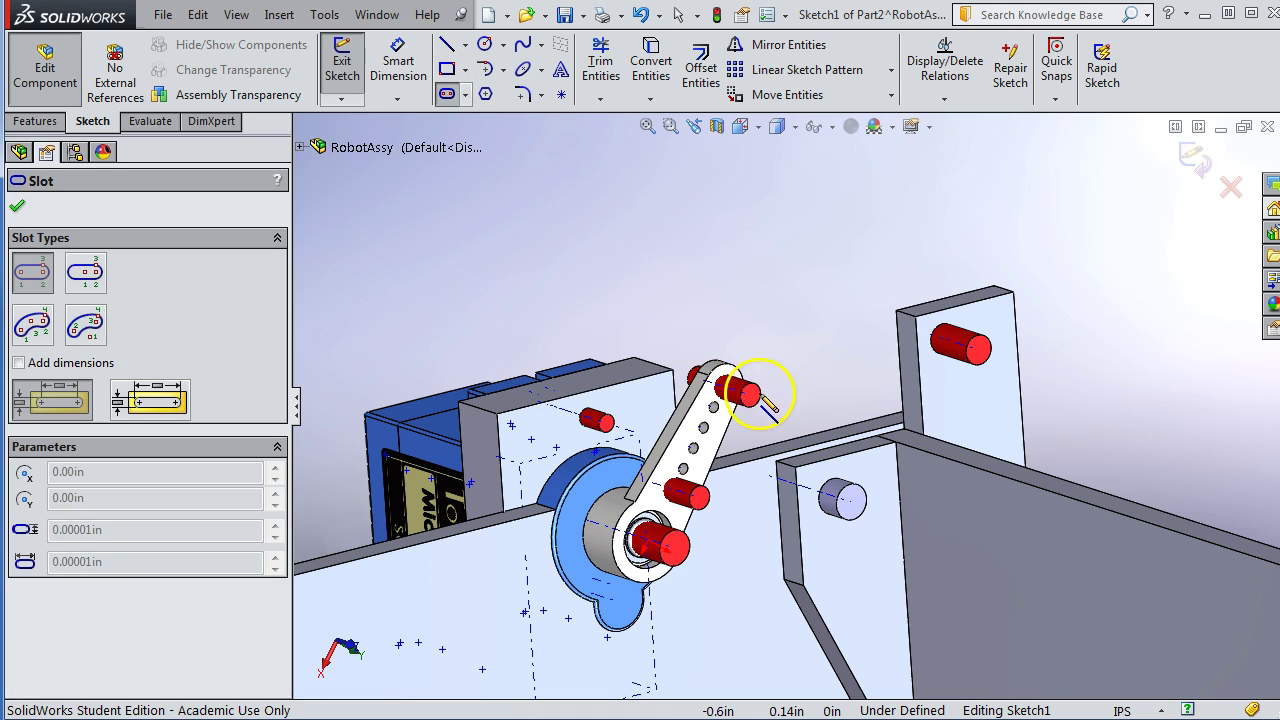
pyautogui.moveTo(757, 381); pyautogui.dragTo(777, 400, button='middle')
pyautogui.scroll(-3, 891, 375)
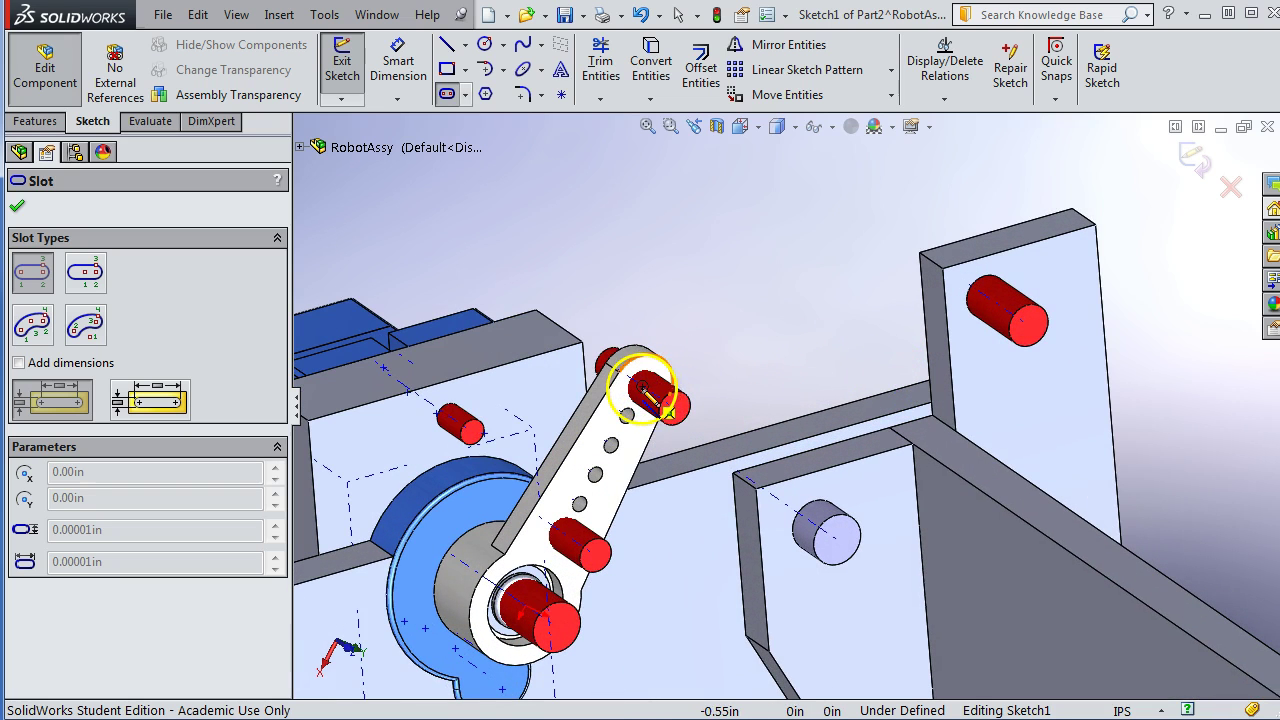
pyautogui.scroll(-2, 645, 390)
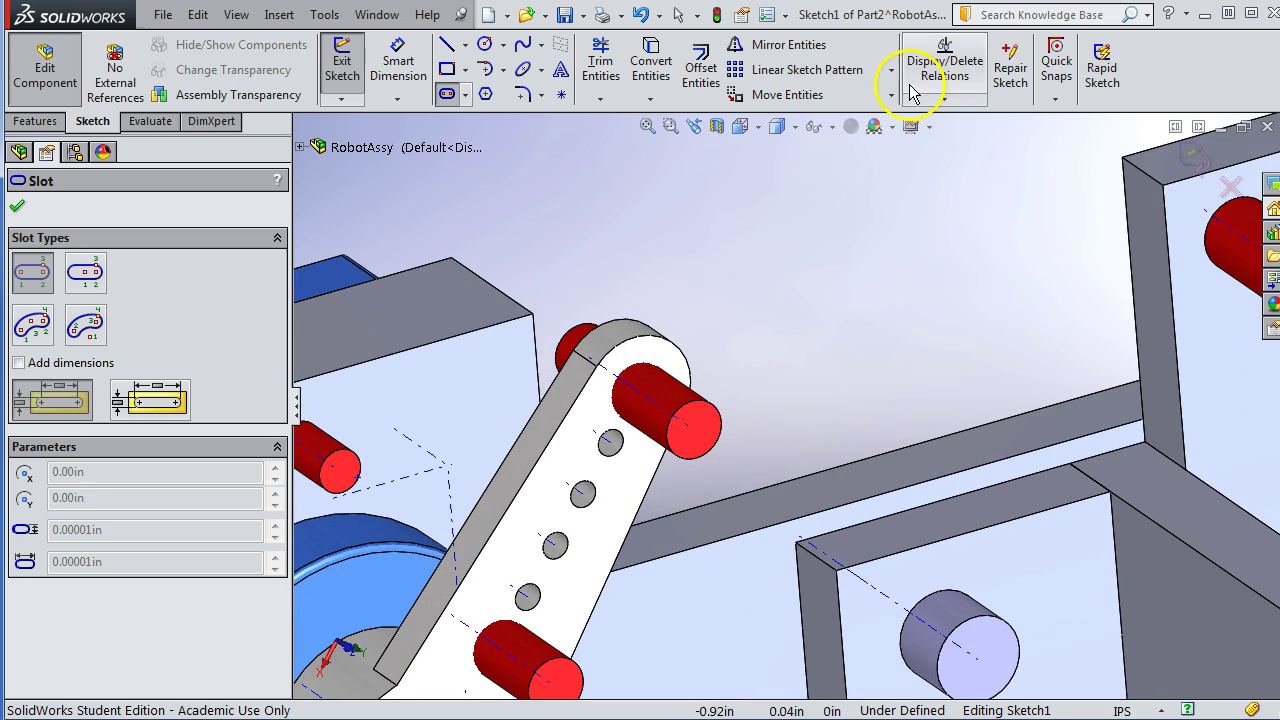
pyautogui.click(830, 133)
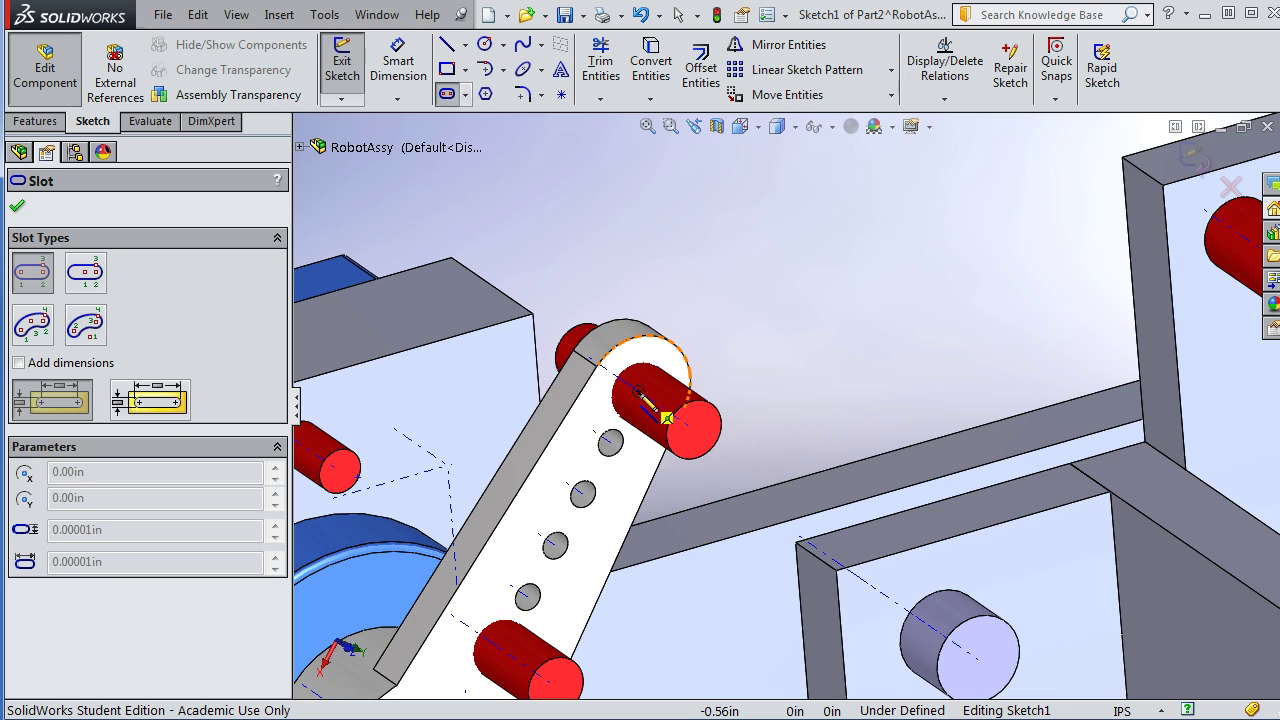
pyautogui.click(640, 391)
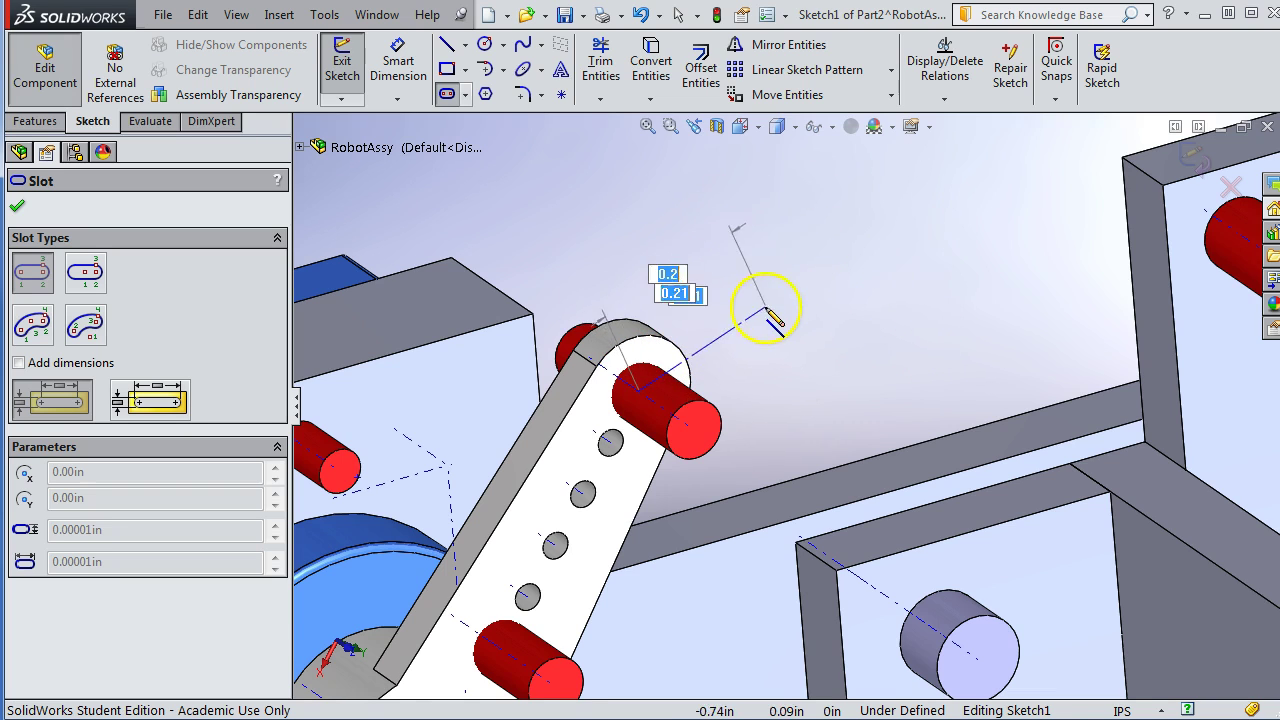
pyautogui.scroll(2, 754, 297)
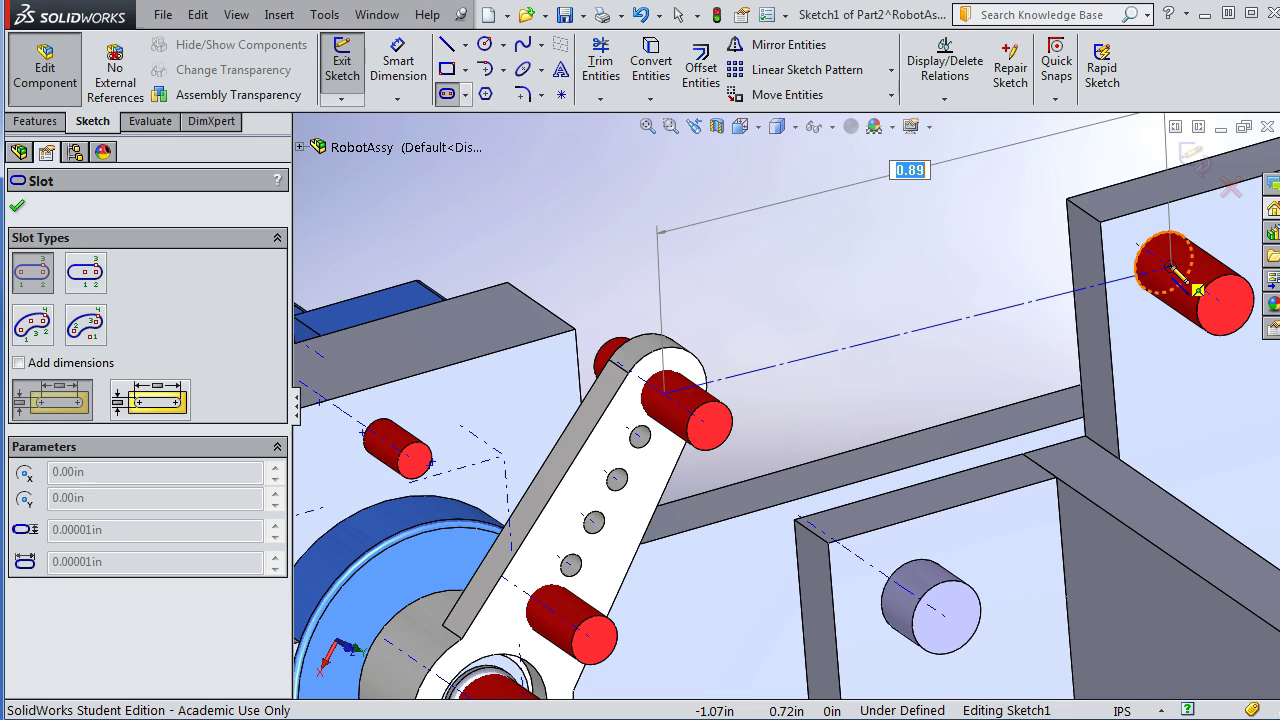
# End the slot at the door-edge pin centre and widen it to 0.246 in around both pins.
pyautogui.click(1170, 267)
pyautogui.moveTo(1170, 265); pyautogui.dragTo(1097, 360)
pyautogui.moveTo(1105, 358); pyautogui.dragTo(1070, 317, button='middle')
pyautogui.moveTo(1055, 303); pyautogui.dragTo(1071, 337, button='middle')
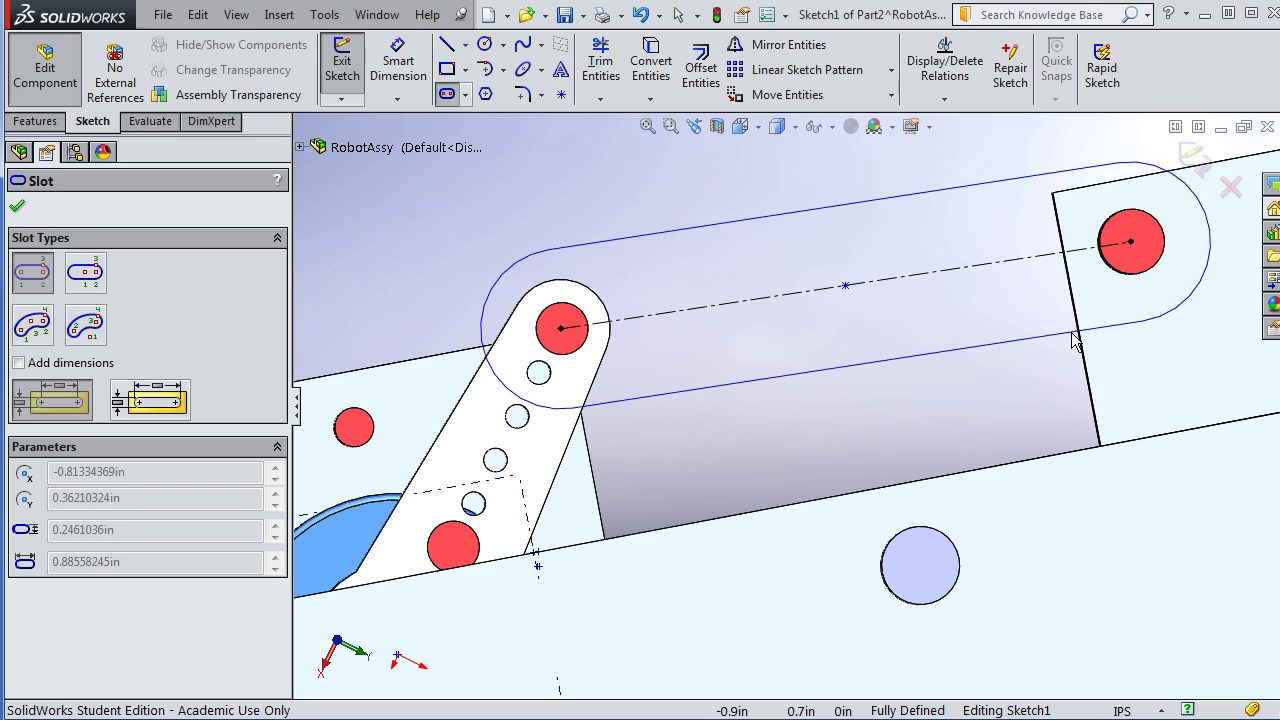
pyautogui.click(1073, 340)
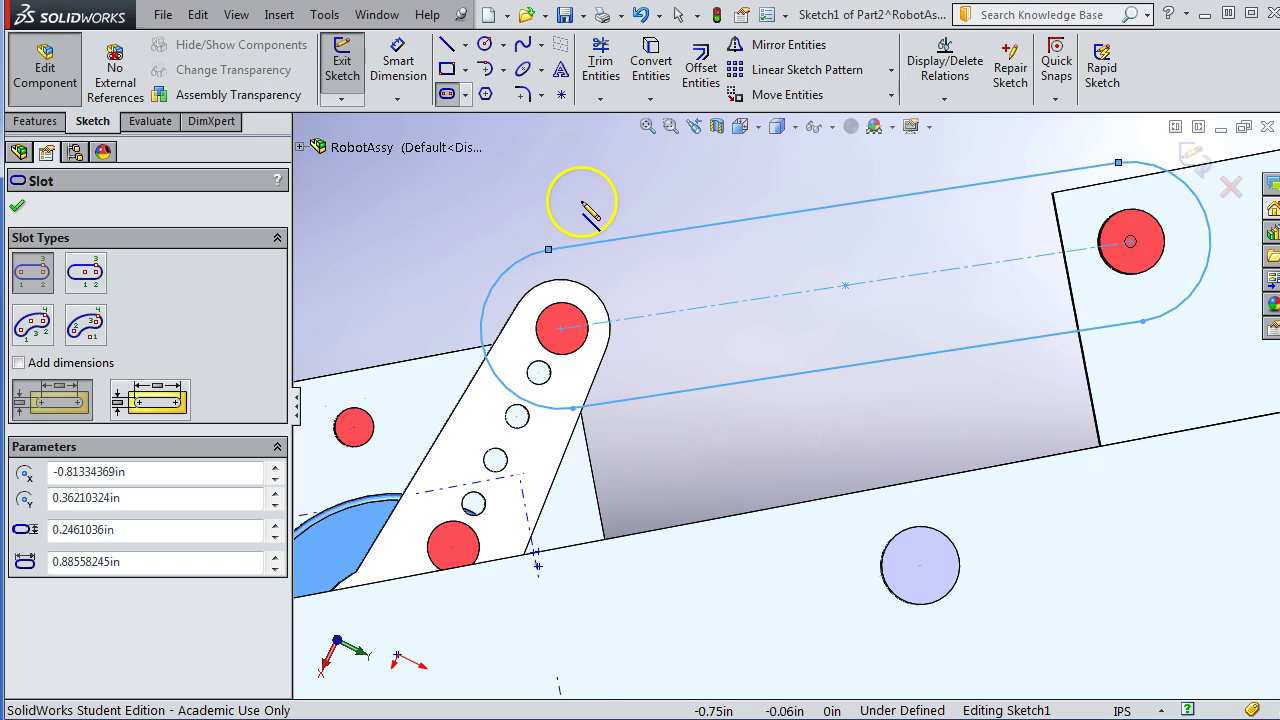
# Accept the 0.886 in by 0.246 in slot and close the Slot PropertyManager.
pyautogui.press('z')
pyautogui.press('z')
pyautogui.moveTo(543, 206); pyautogui.dragTo(615, 285, button='middle')
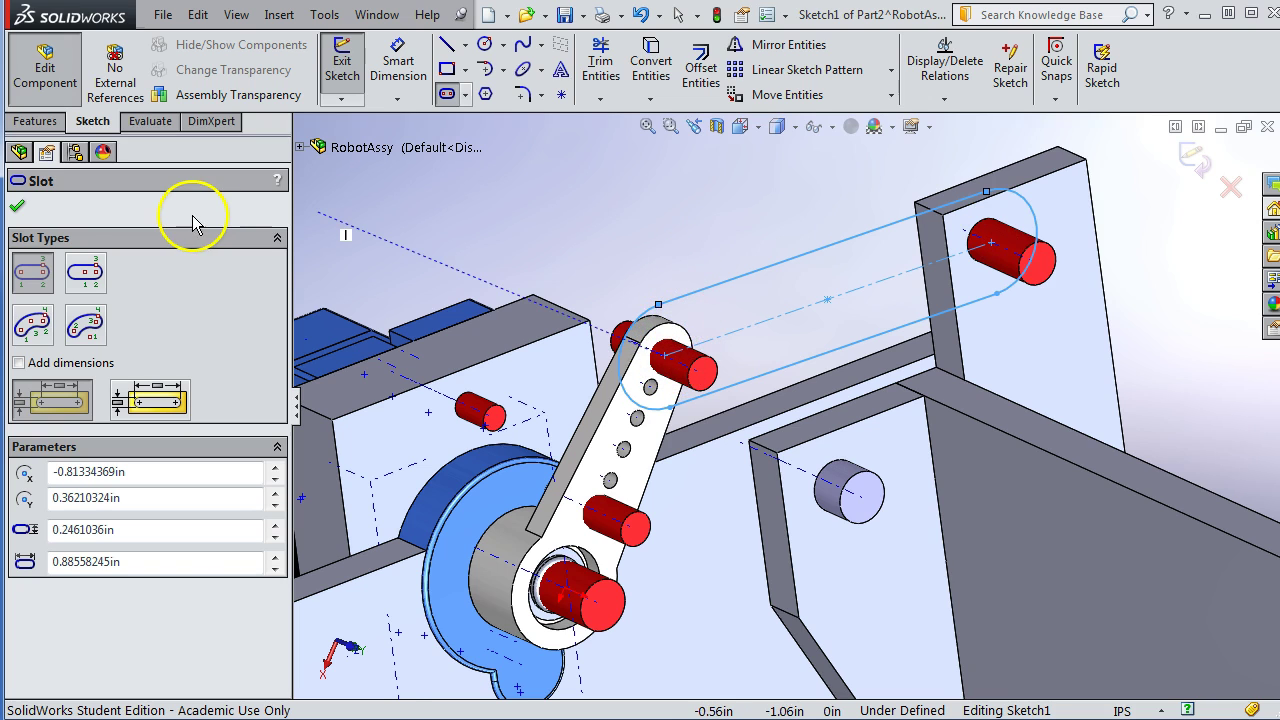
pyautogui.click(17, 210)
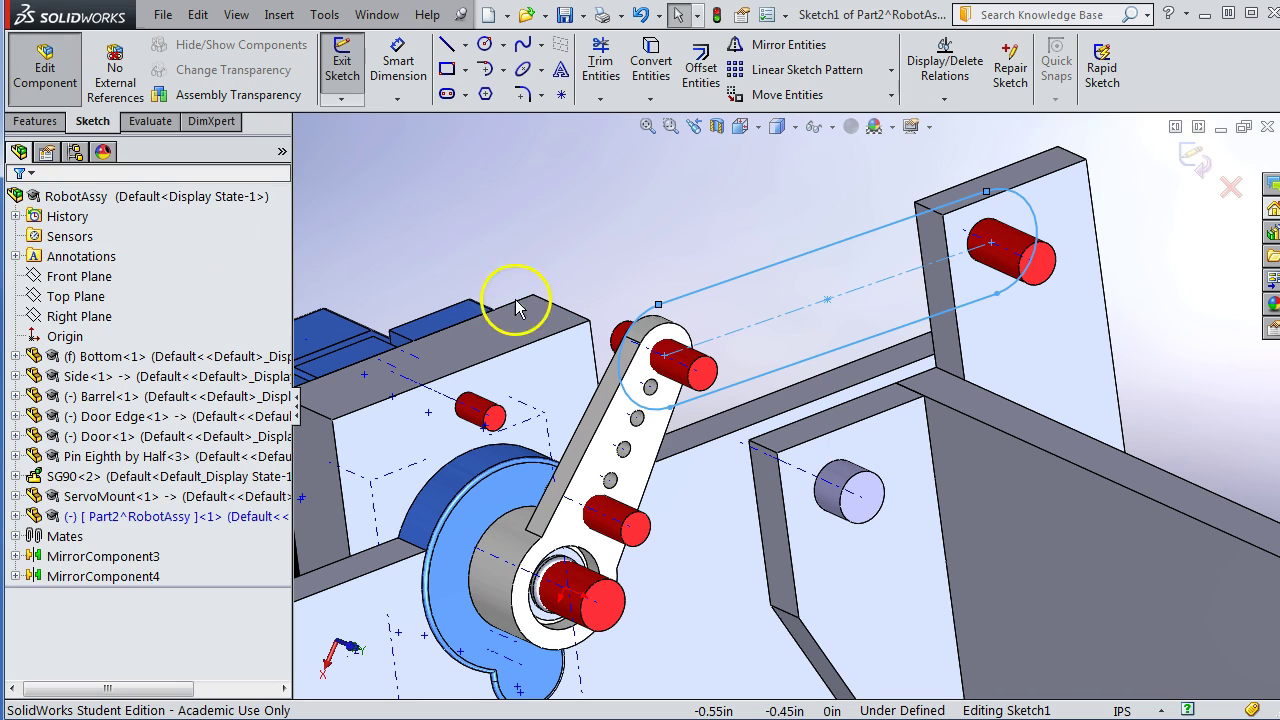
# Extrude the slot sketch Blind to 0.11in to form the solid link plate.
pyautogui.click(35, 122)
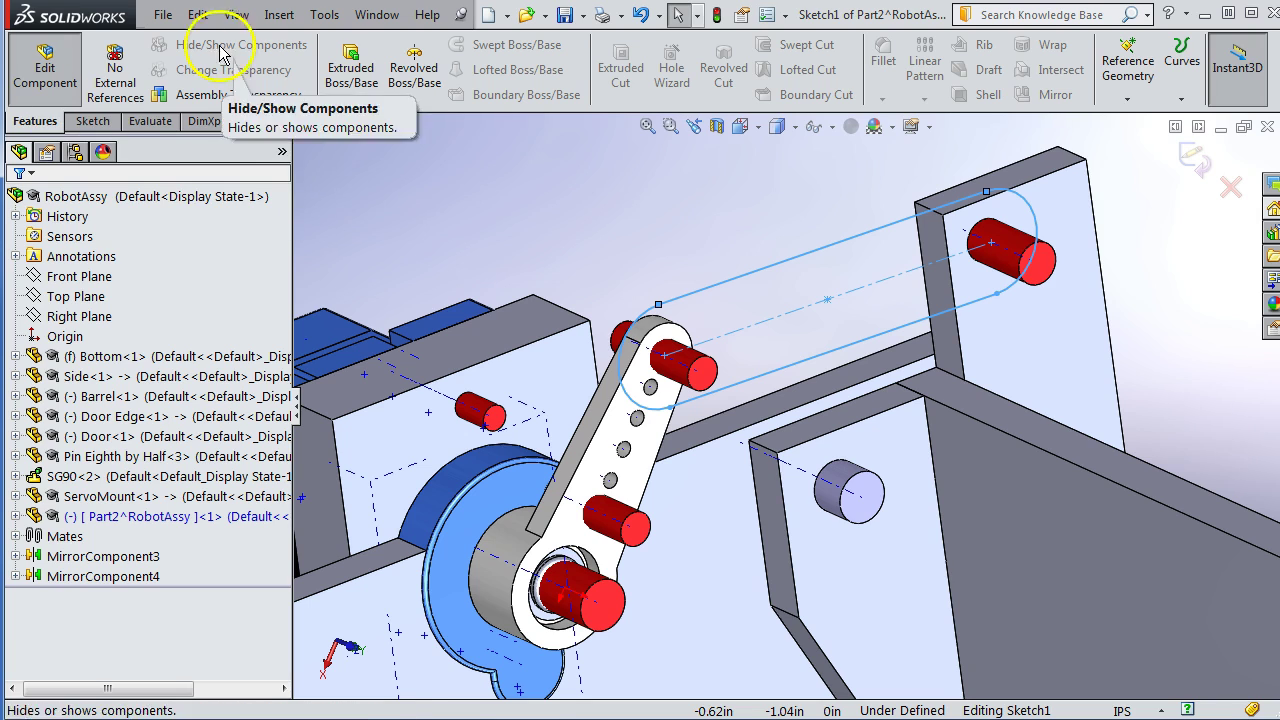
pyautogui.click(349, 79)
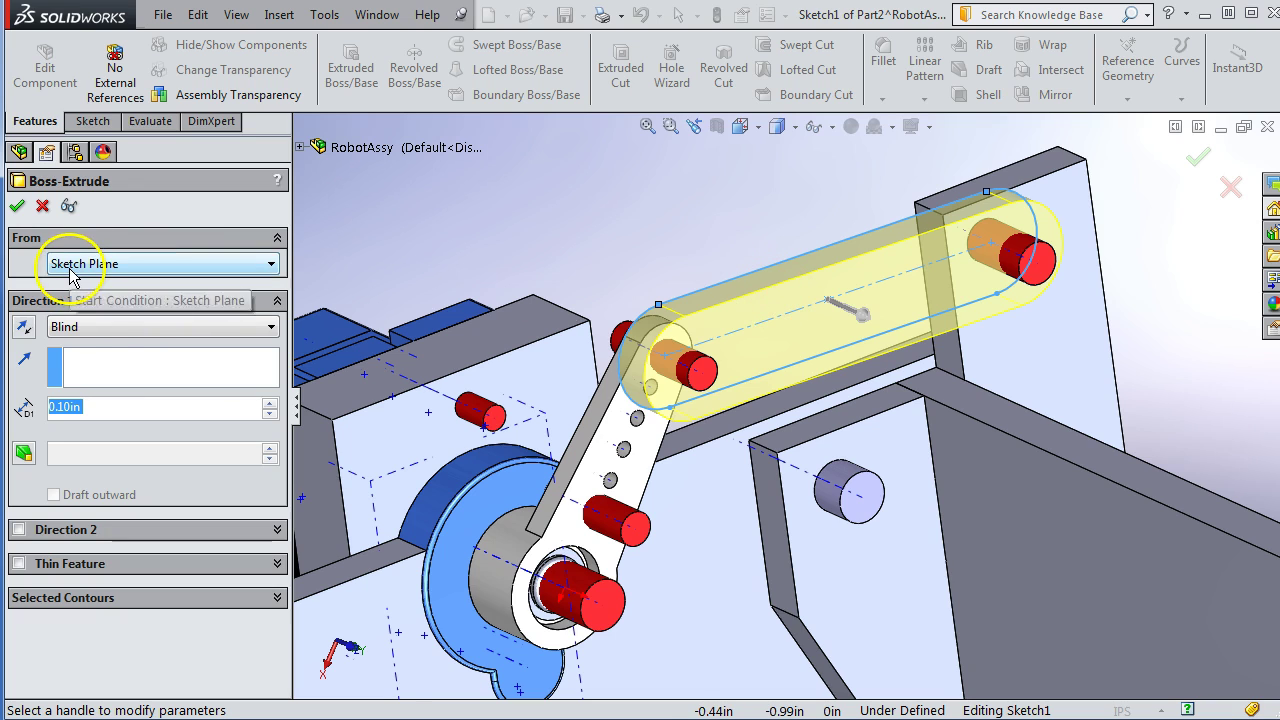
pyautogui.click(107, 407)
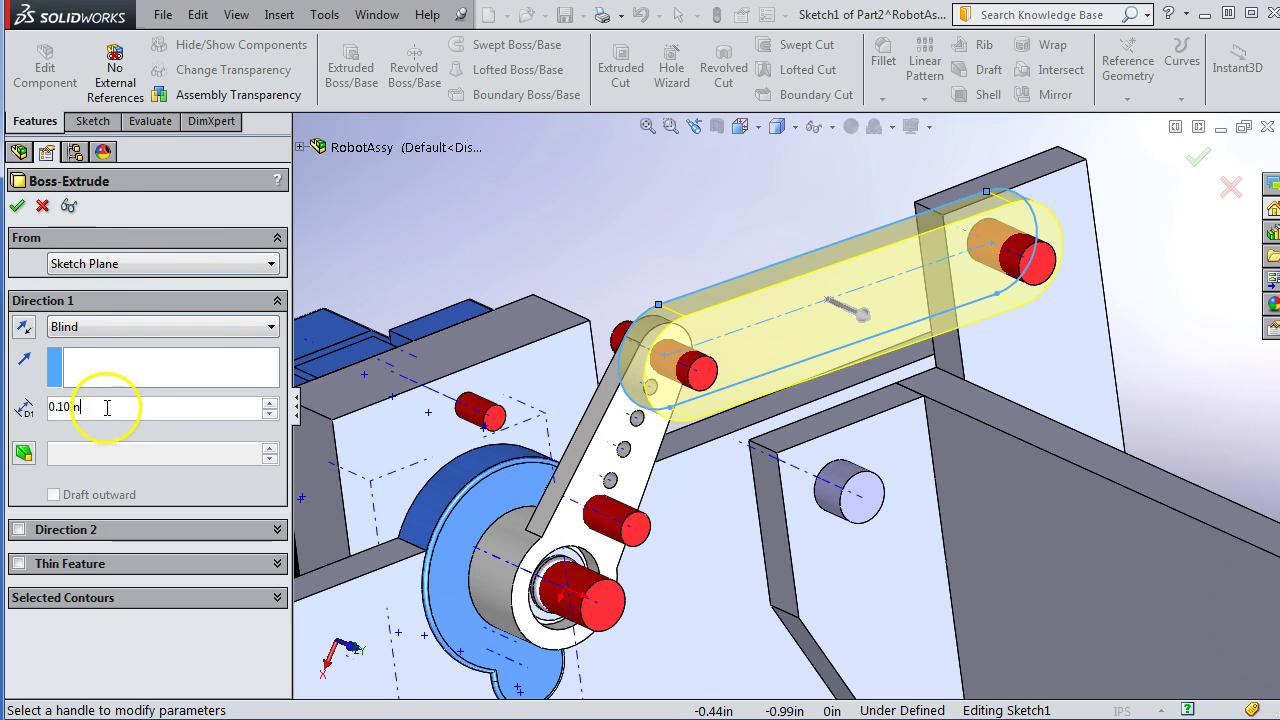
pyautogui.press('BackSpace')
pyautogui.press('BackSpace')
pyautogui.press('BackSpace')
pyautogui.press('BackSpace')
pyautogui.press('BackSpace')
pyautogui.press('BackSpace')
pyautogui.write('0.11')
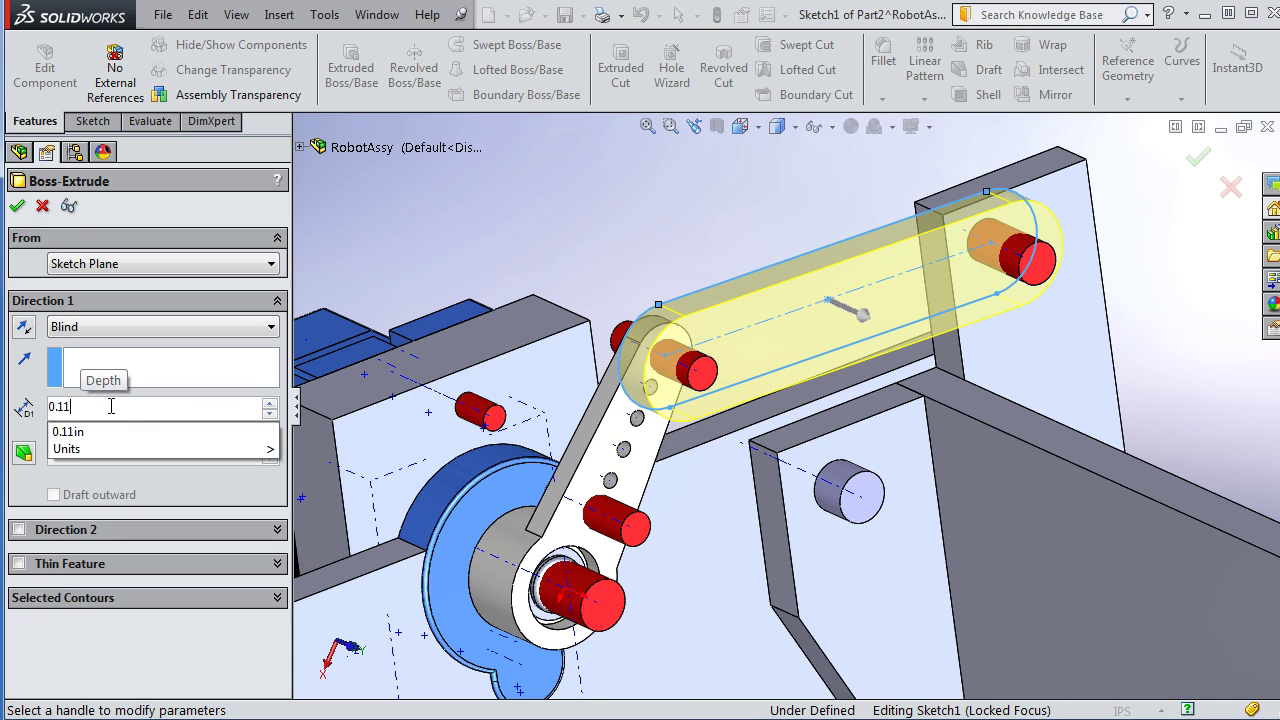
pyautogui.press('Return')
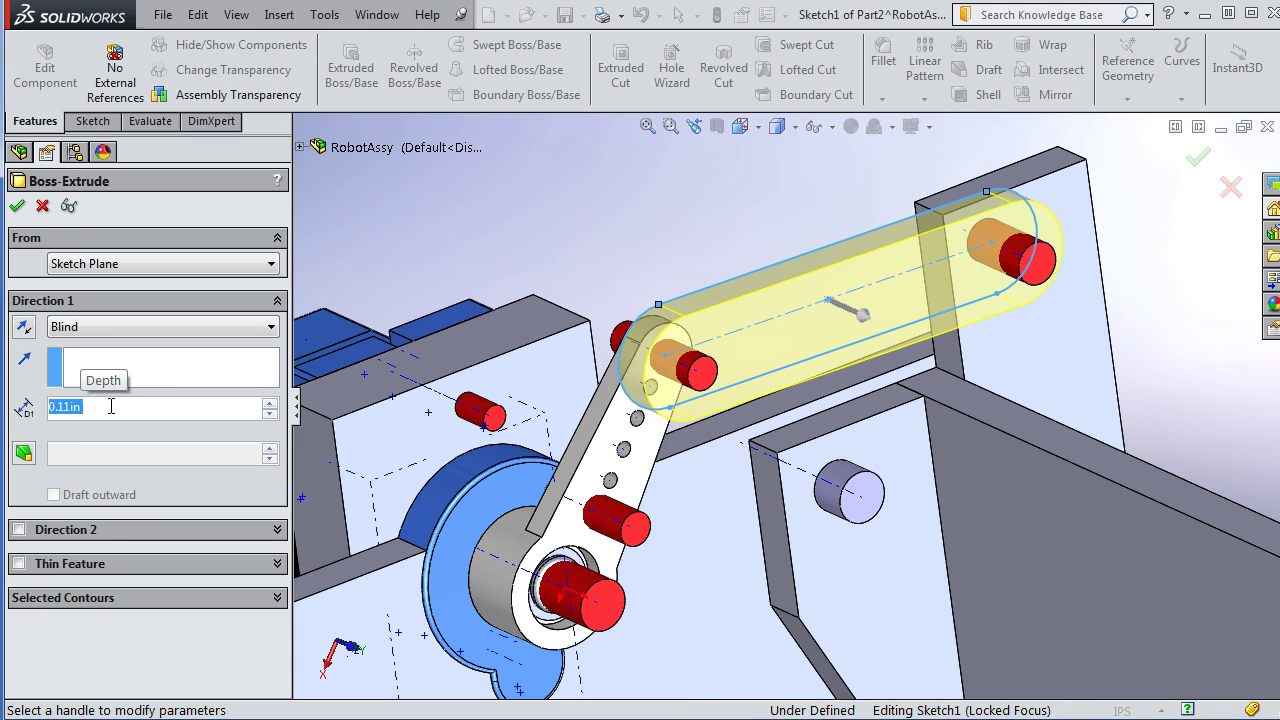
pyautogui.click(17, 207)
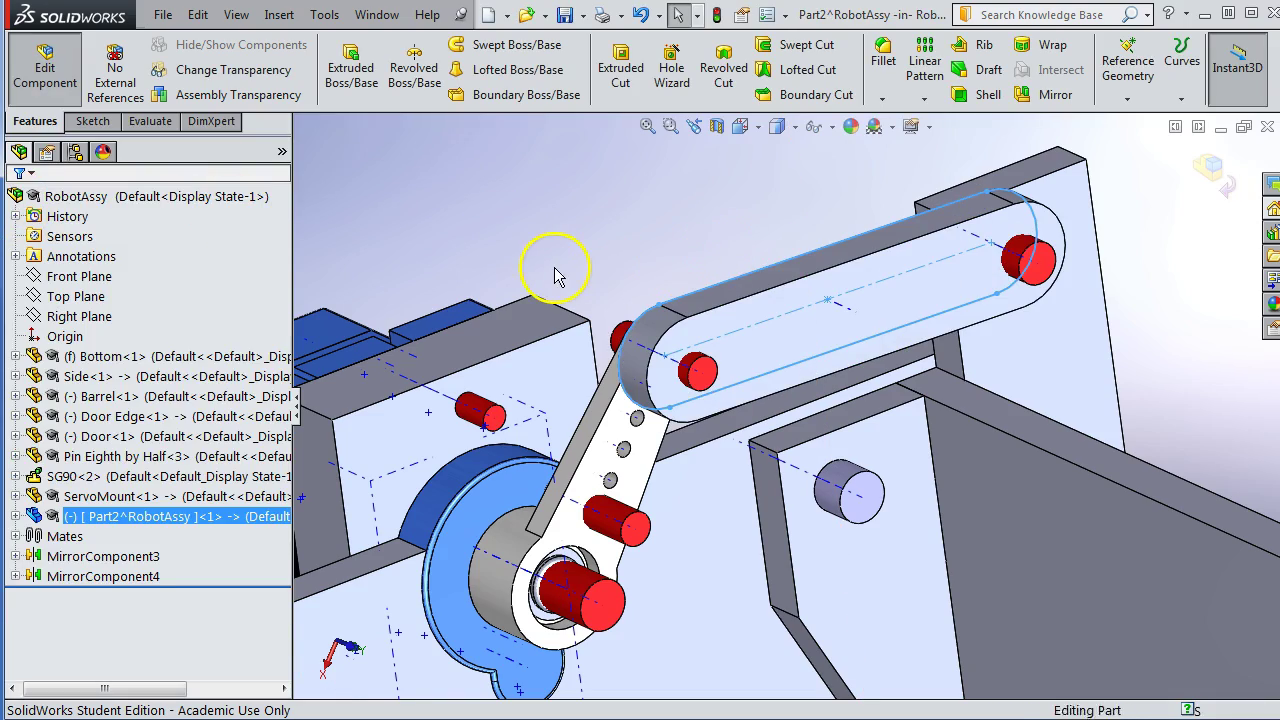
# Add a Cavity feature to the link with SG90 ARM and Door Edge as design components.
pyautogui.moveTo(551, 271); pyautogui.dragTo(529, 243, button='middle')
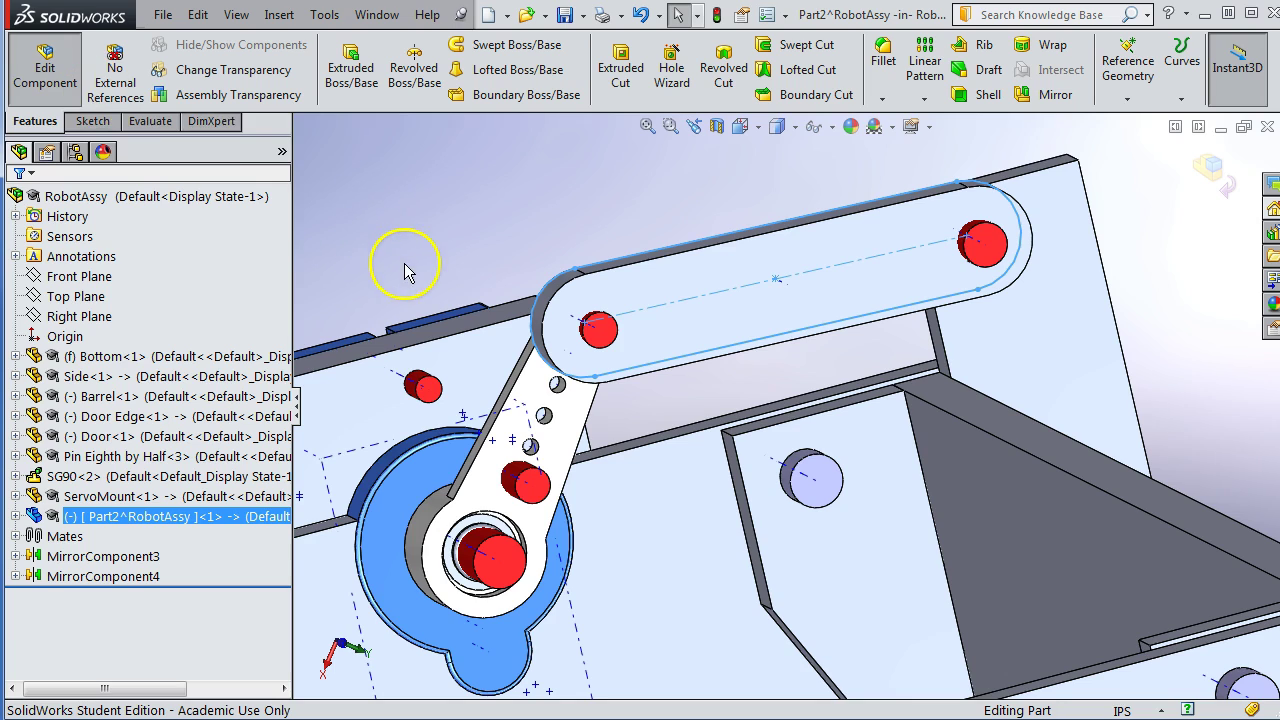
pyautogui.press('z')
pyautogui.moveTo(456, 268); pyautogui.dragTo(500, 312, button='middle')
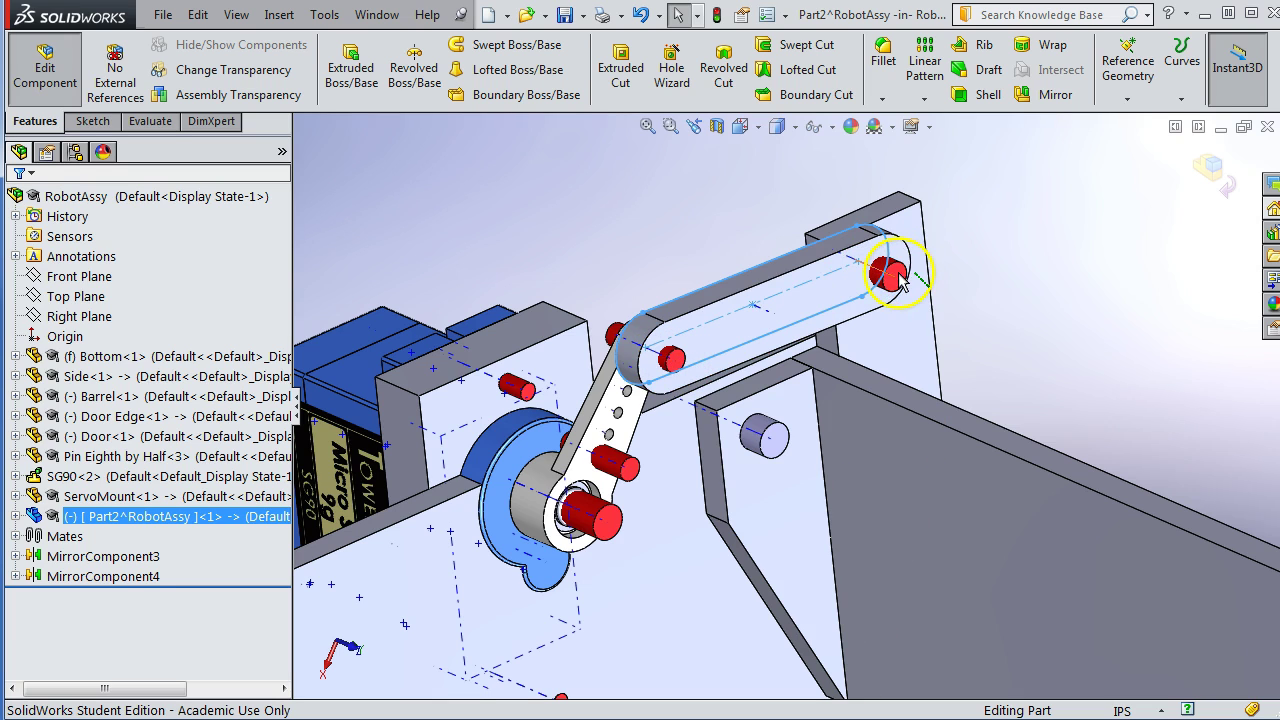
pyautogui.click(457, 165)
pyautogui.click(279, 15)
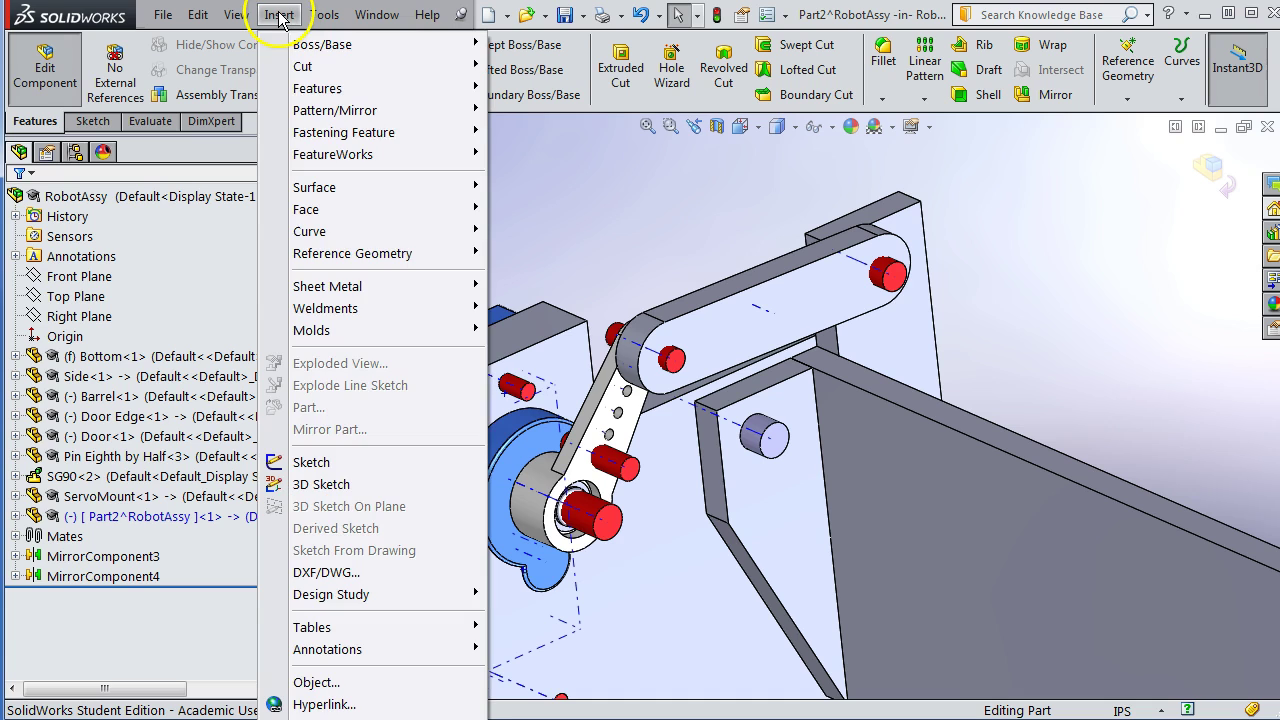
pyautogui.moveTo(333, 355)
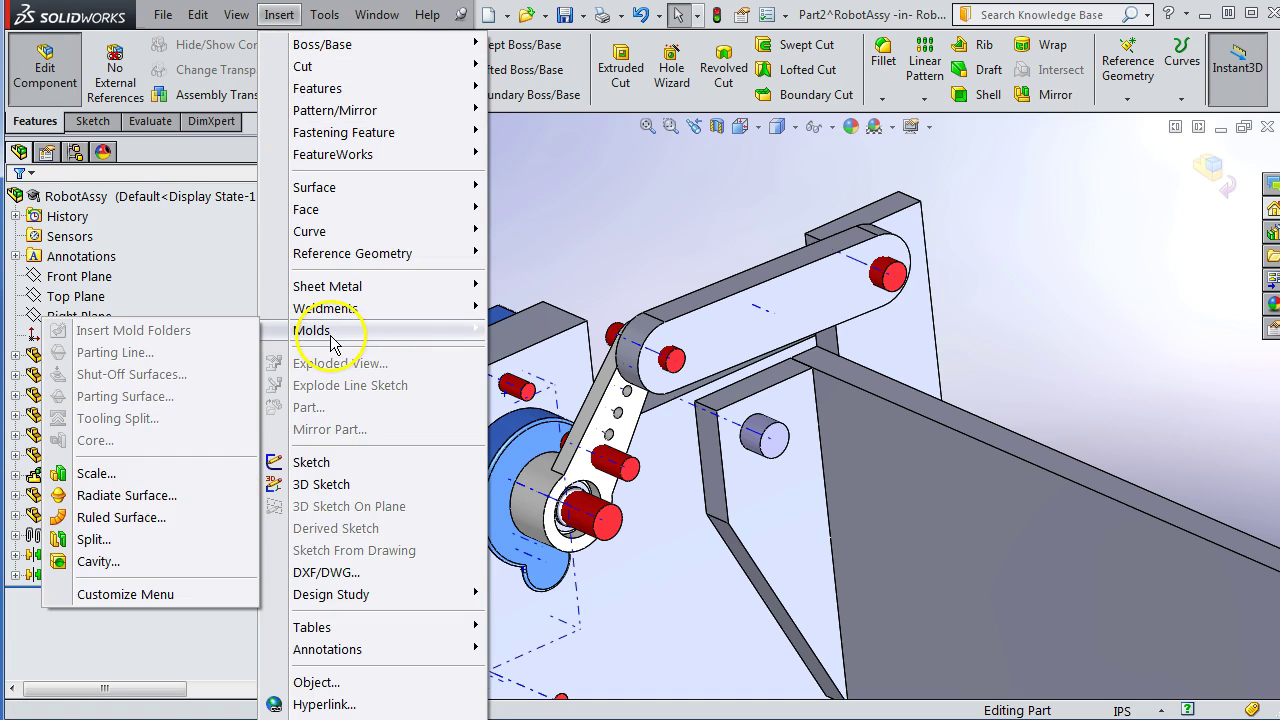
pyautogui.click(75, 562)
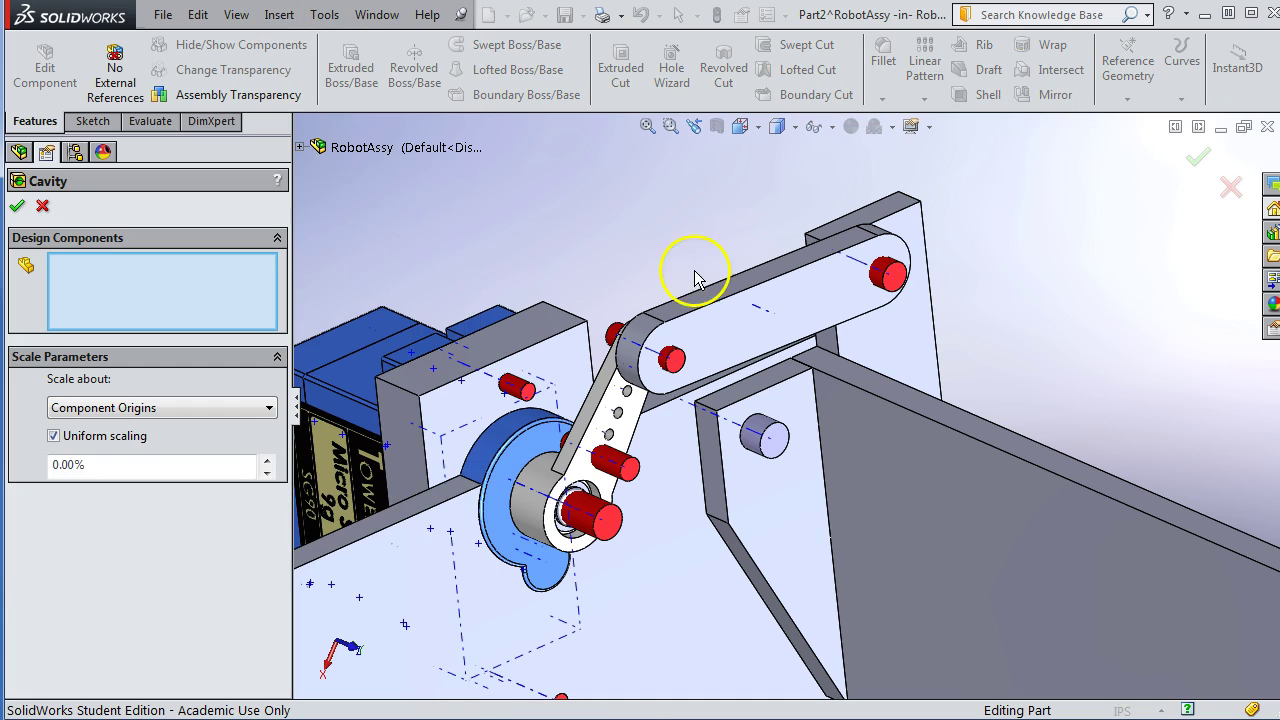
pyautogui.click(678, 360)
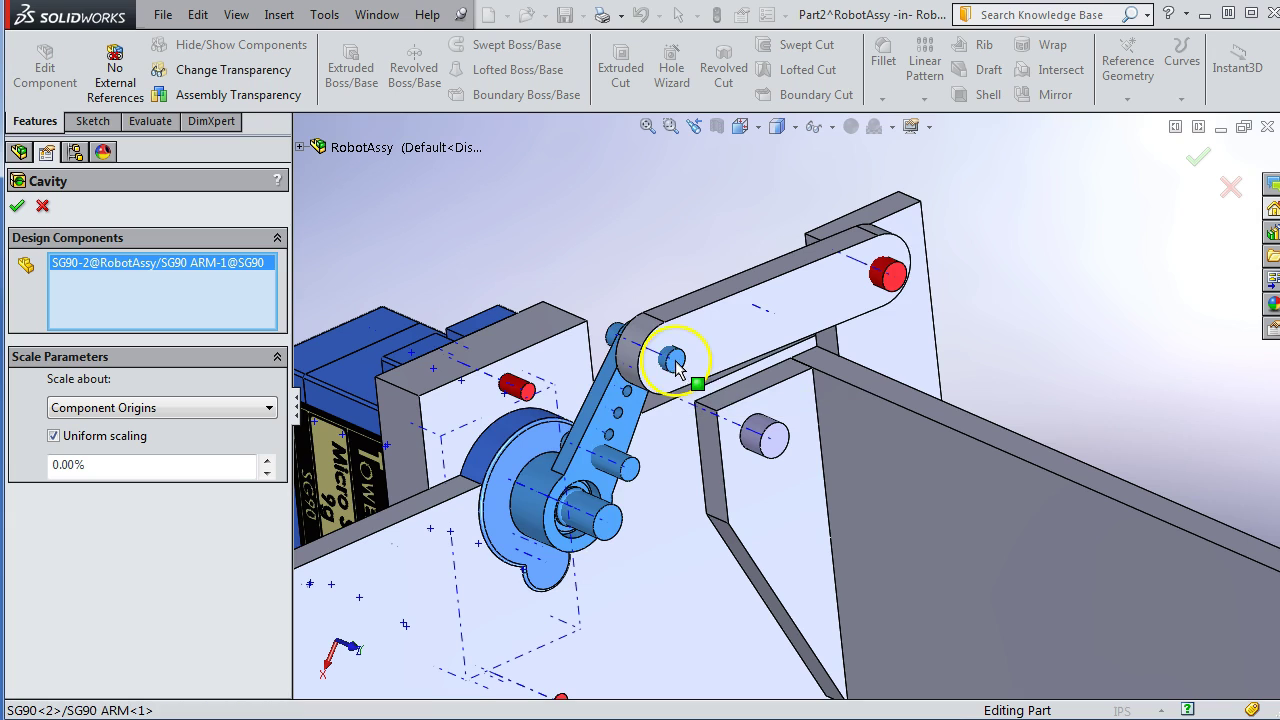
pyautogui.click(880, 285)
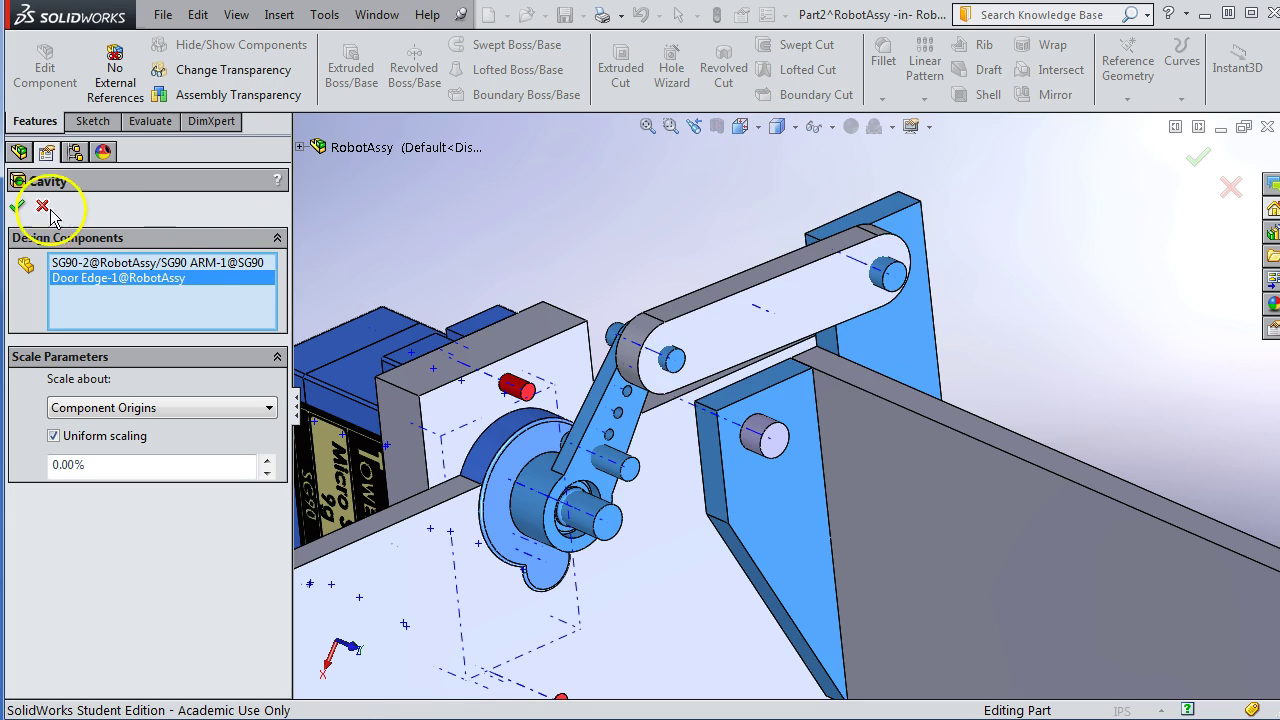
pyautogui.click(16, 209)
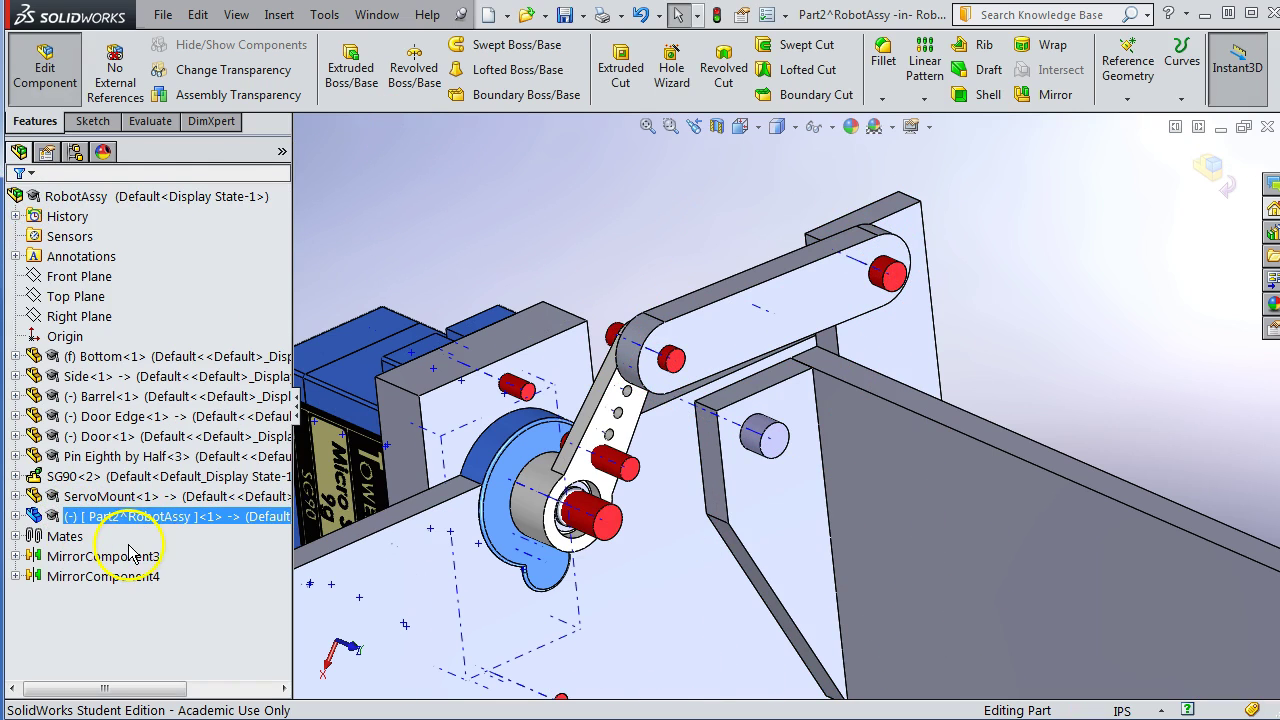
# Rename Part2 to 'Link' and exit part editing back to RobotAssy.
pyautogui.click(113, 518)
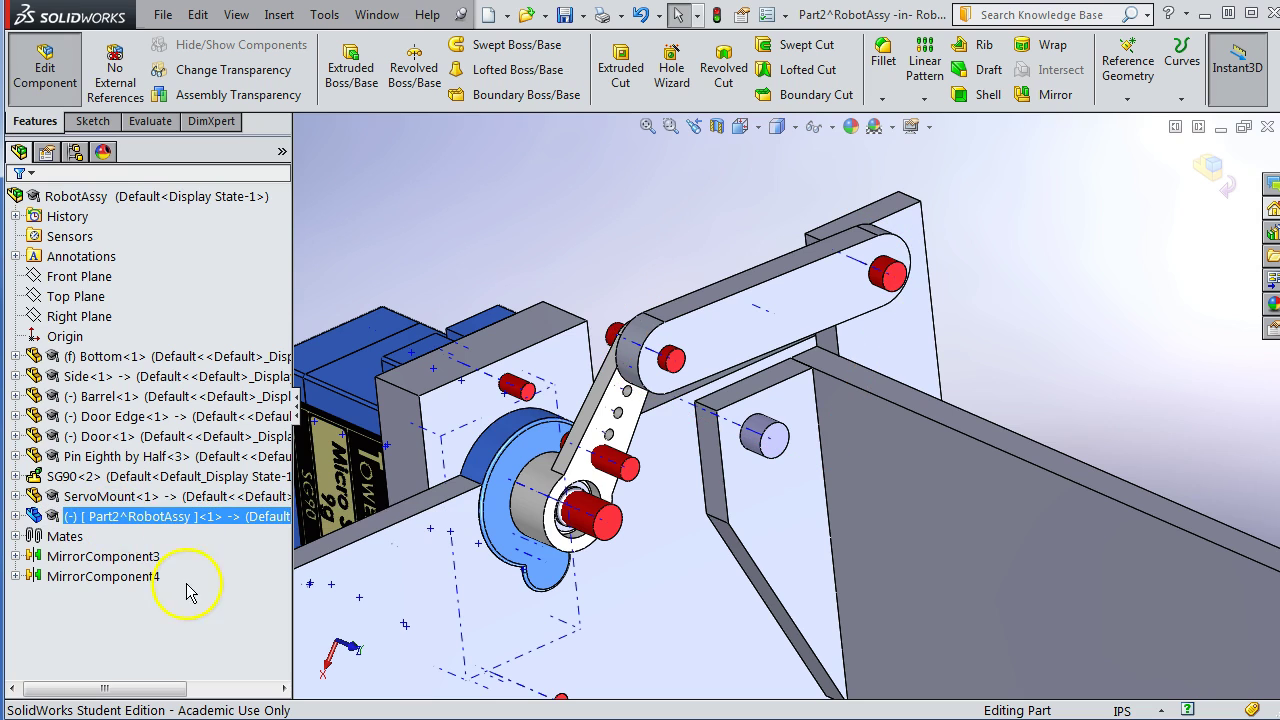
pyautogui.rightClick(135, 519)
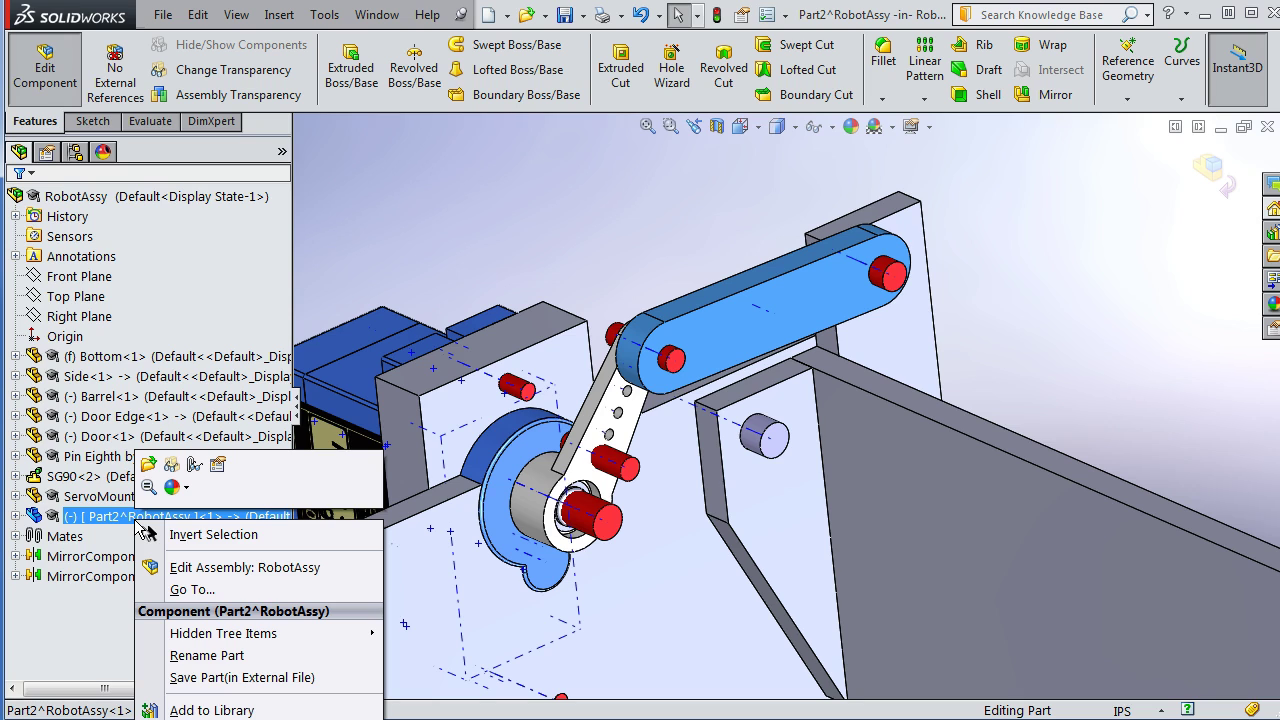
pyautogui.click(202, 656)
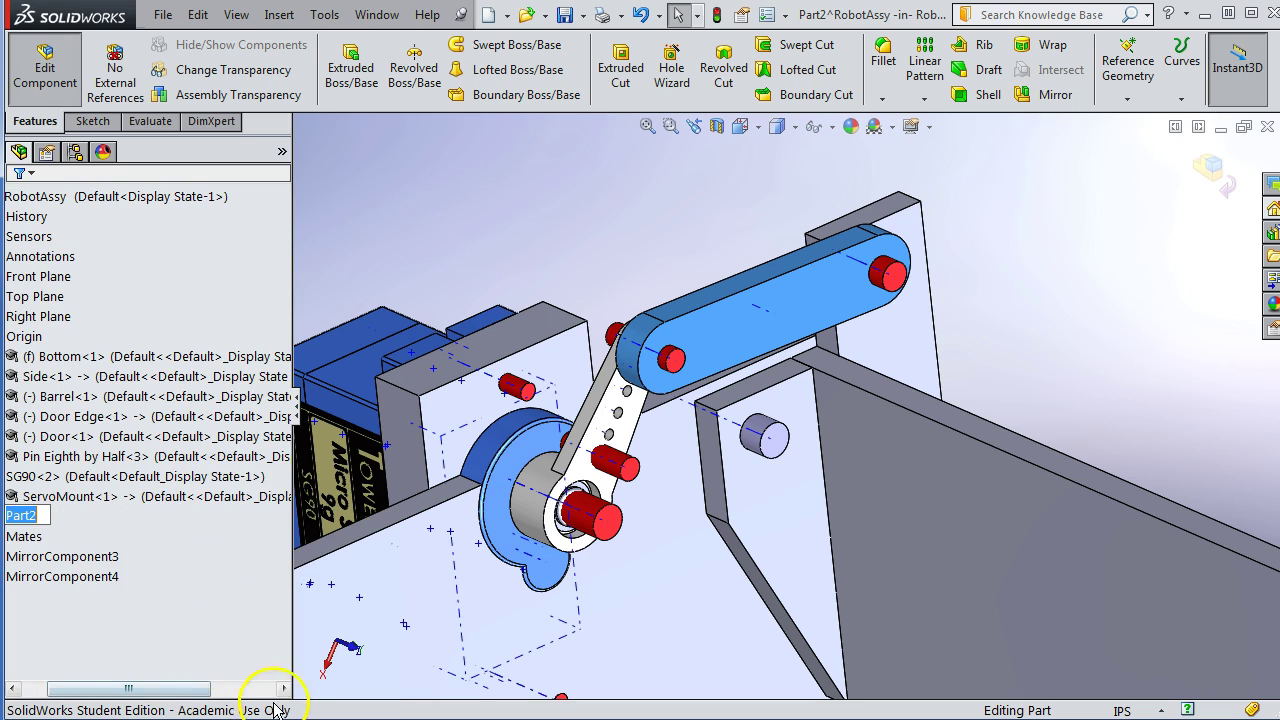
pyautogui.click(72, 578)
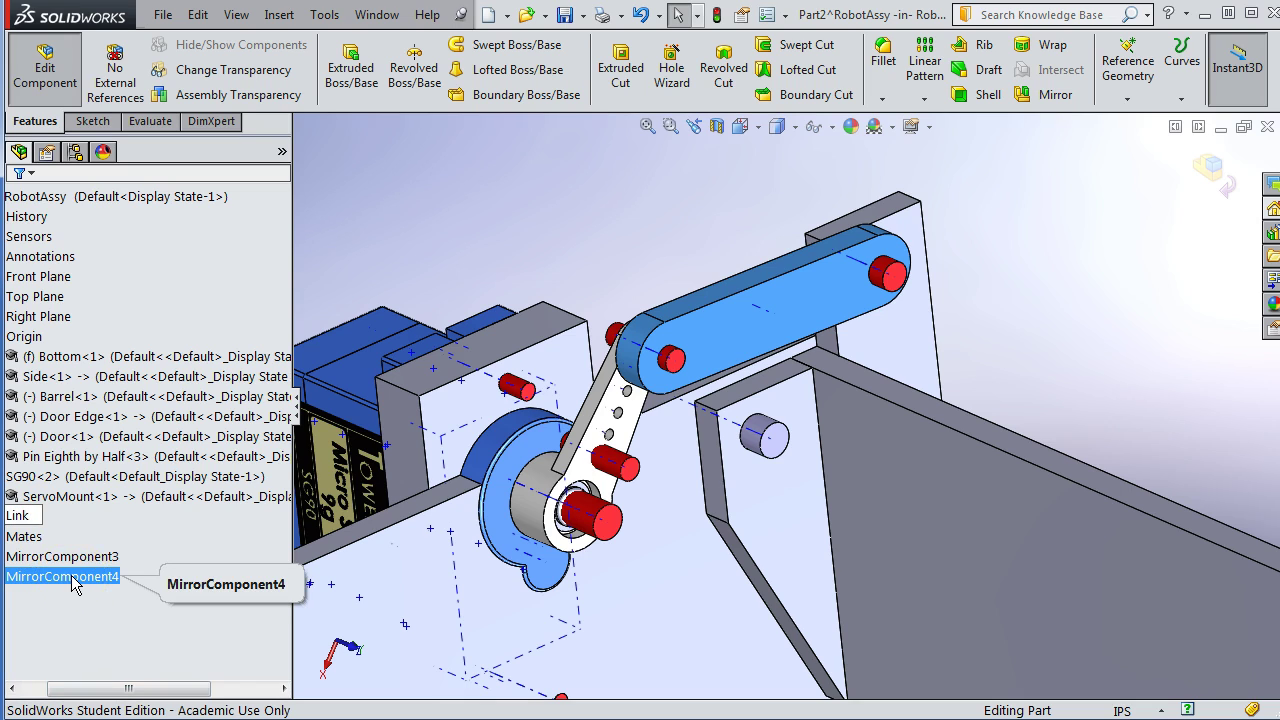
pyautogui.press('Return')
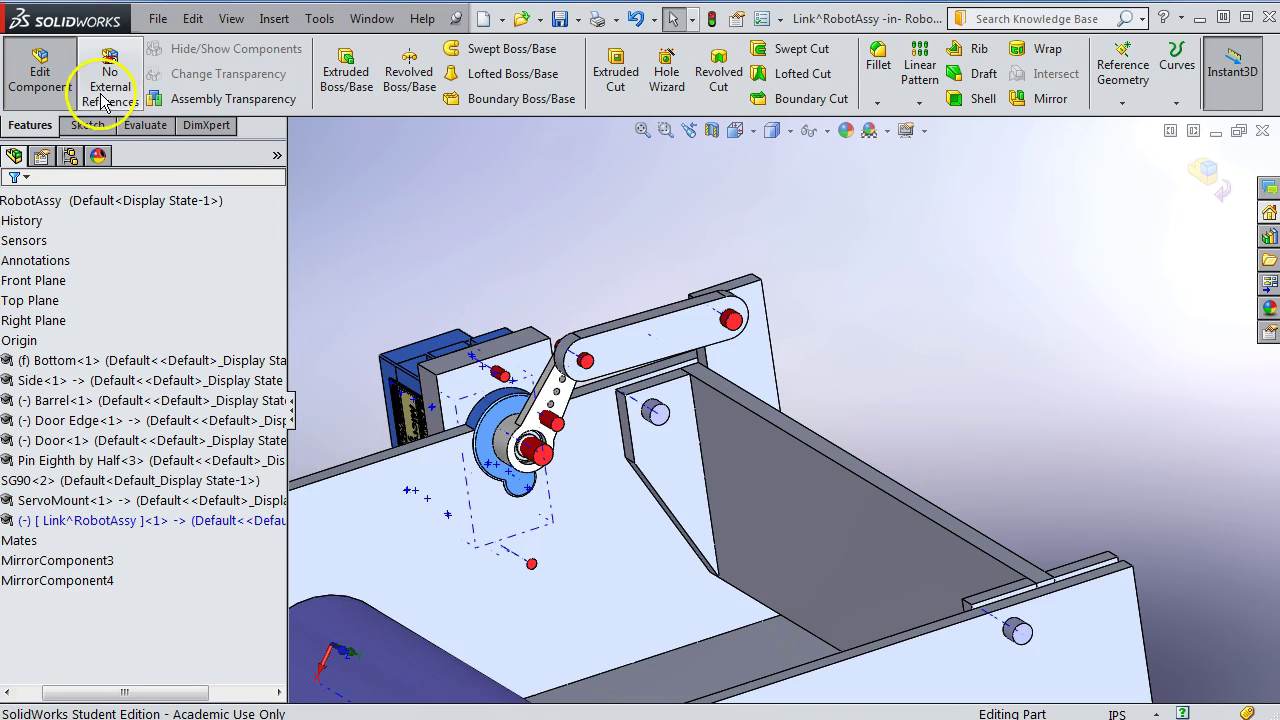
pyautogui.click(48, 86)
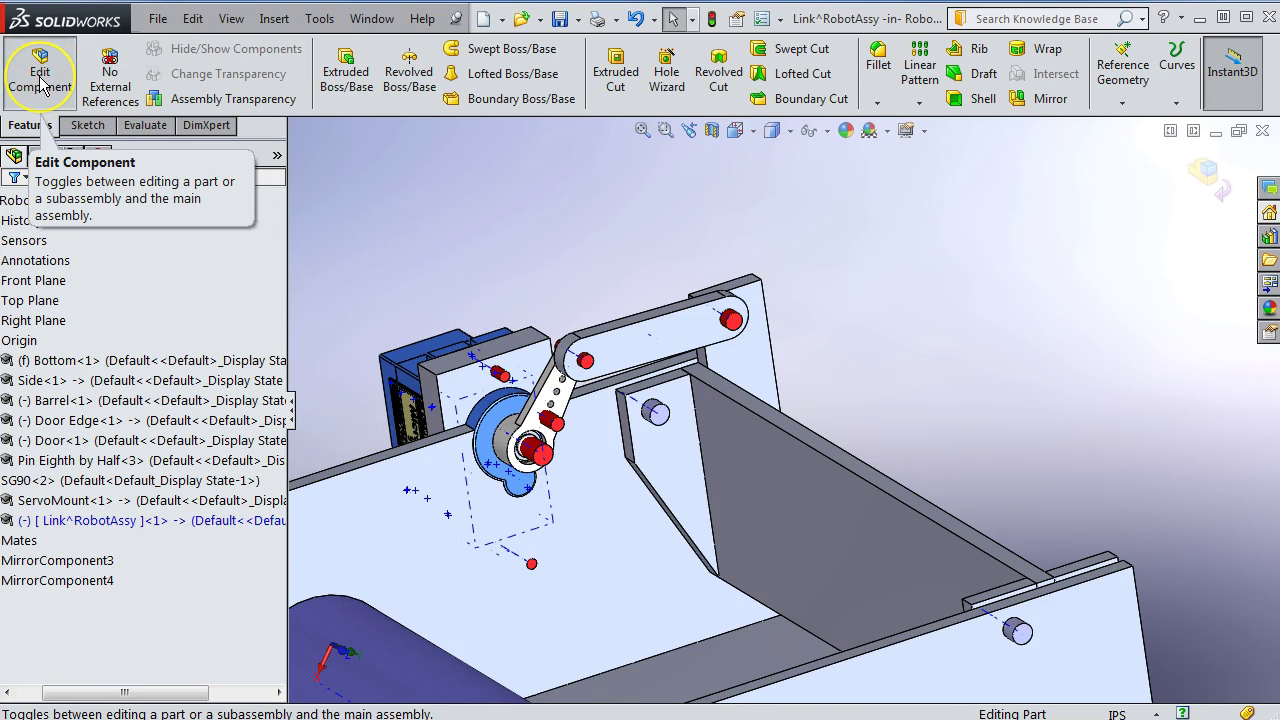
pyautogui.click(42, 85)
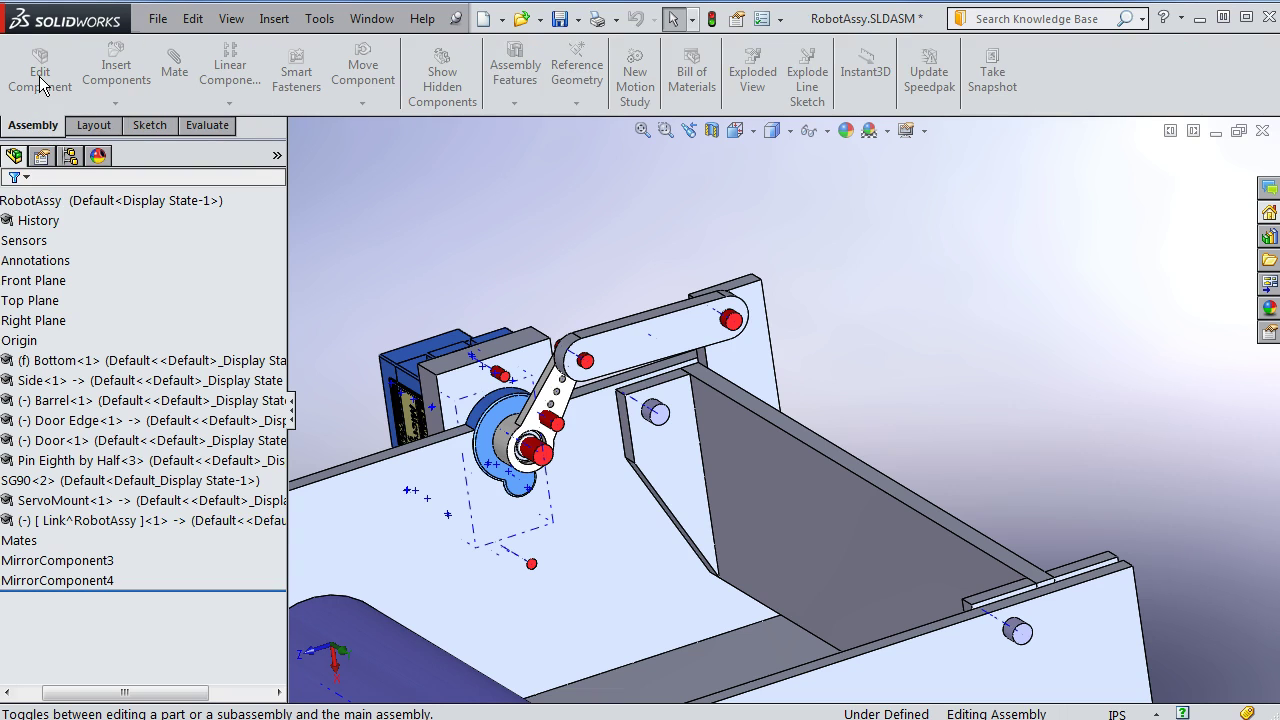
# Save the RobotAssy assembly and drag the link to test its swing.
pyautogui.click(561, 20)
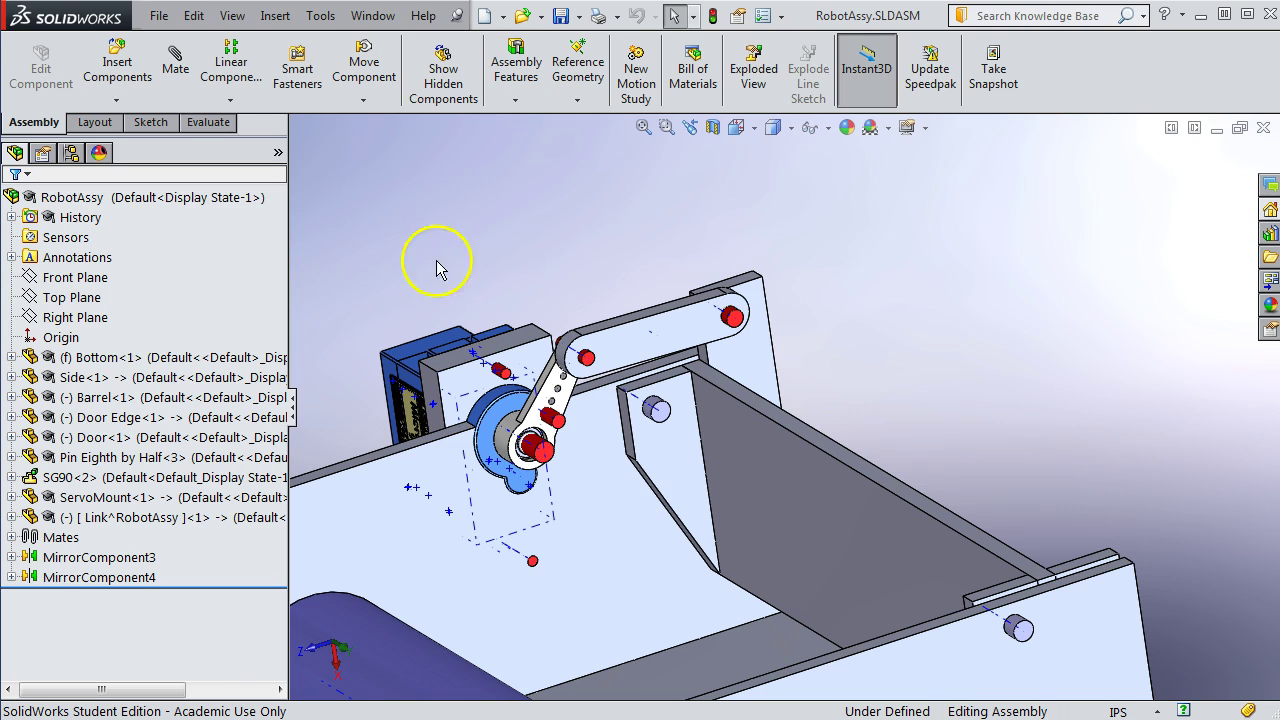
pyautogui.click(190, 457)
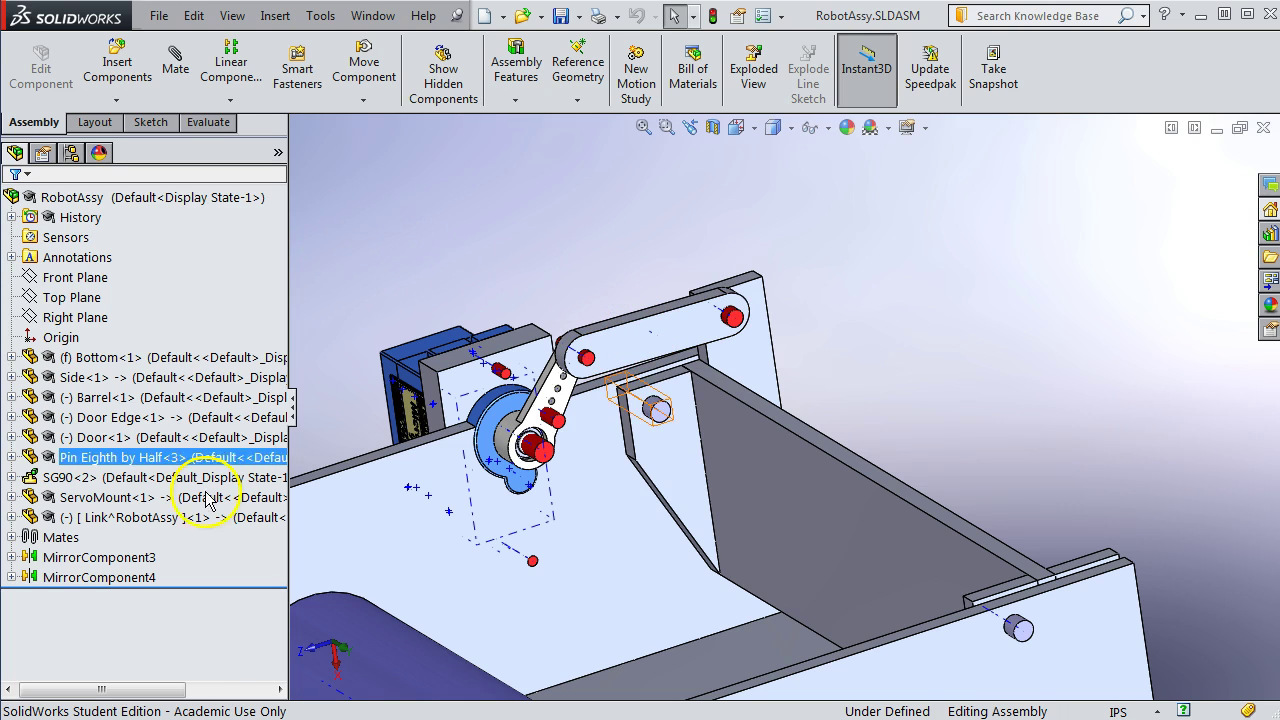
pyautogui.press('Escape')
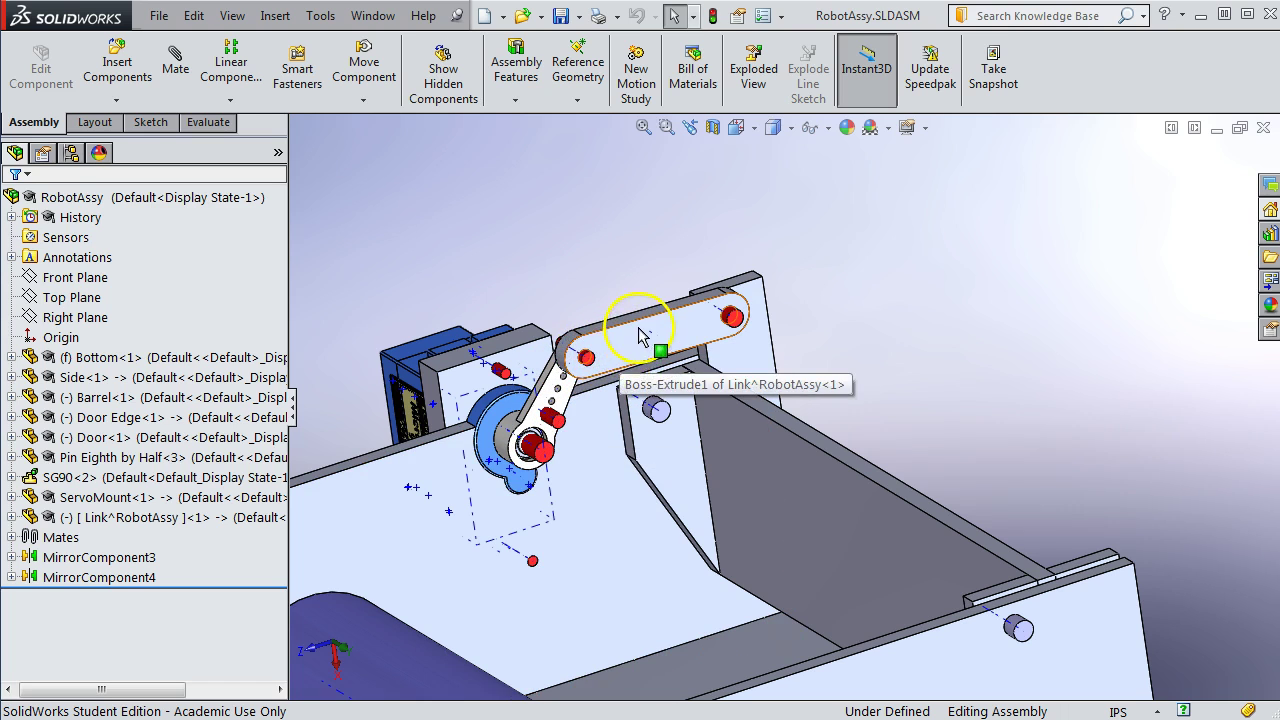
pyautogui.moveTo(640, 335); pyautogui.dragTo(697, 322)
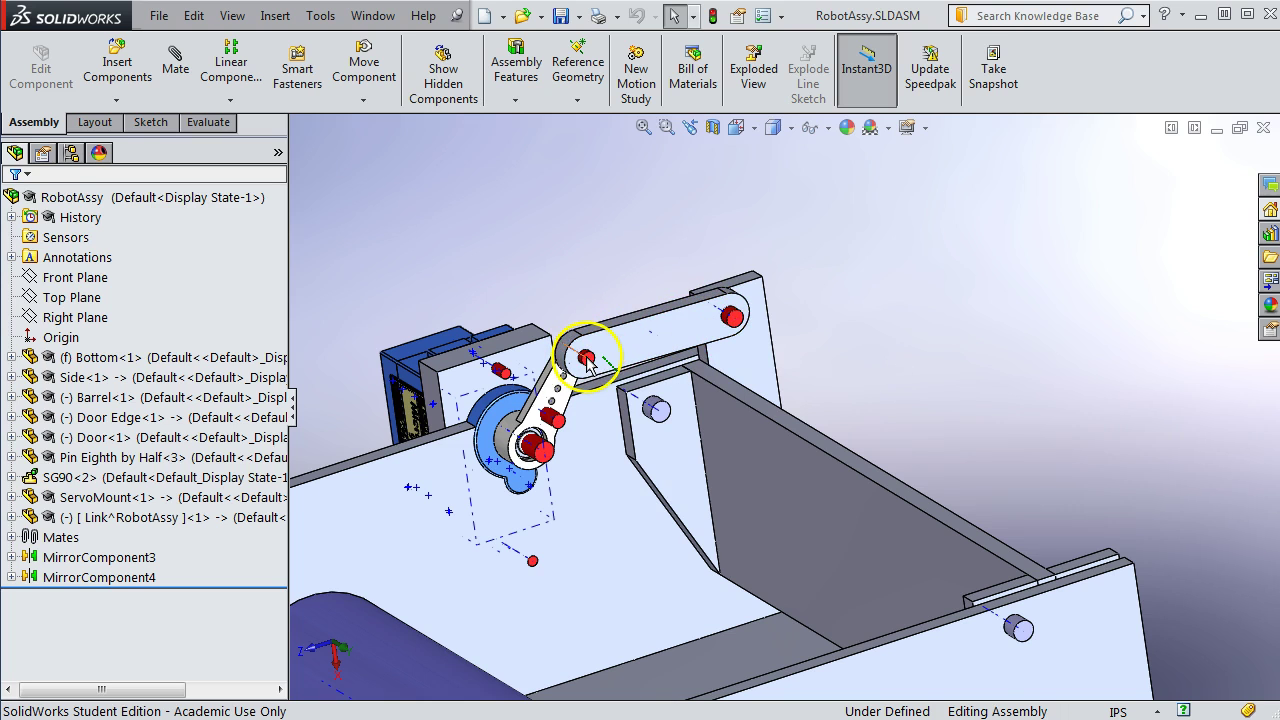
# Rotate the servo arm to drive the linkage, then undo the move.
pyautogui.scroll(-3, 588, 362)
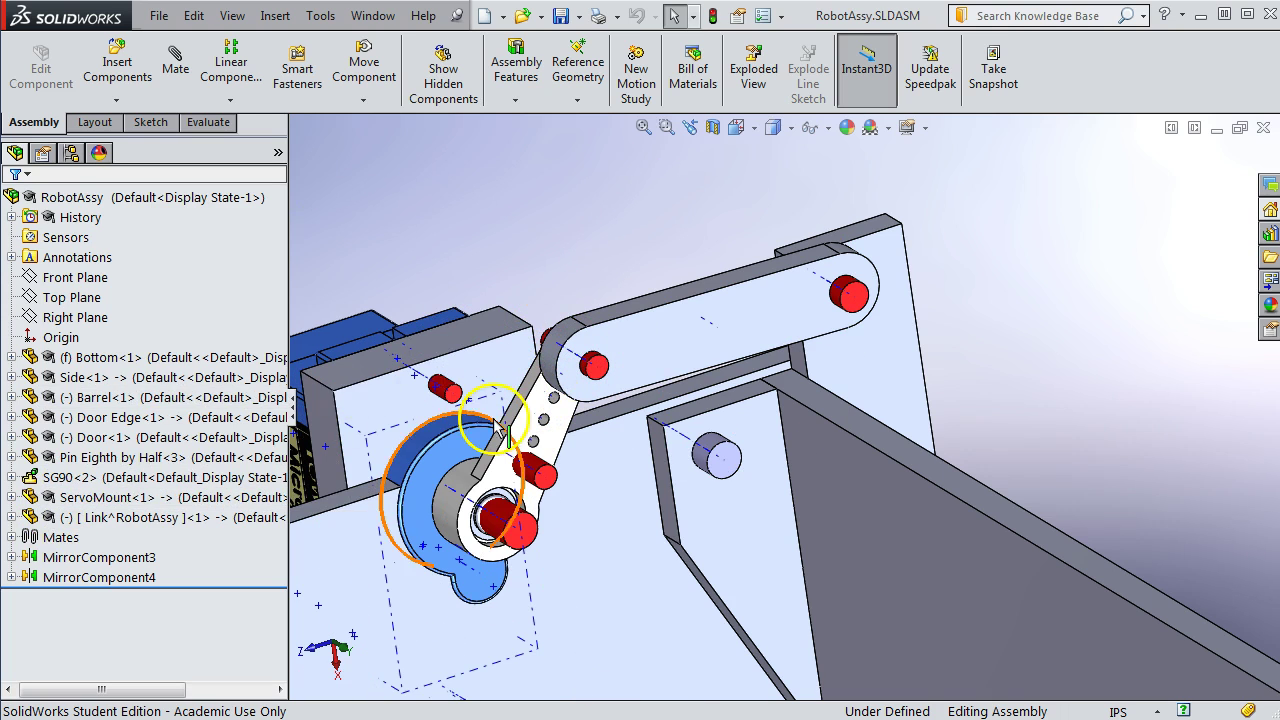
pyautogui.click(537, 410)
pyautogui.moveTo(537, 410); pyautogui.dragTo(521, 350)
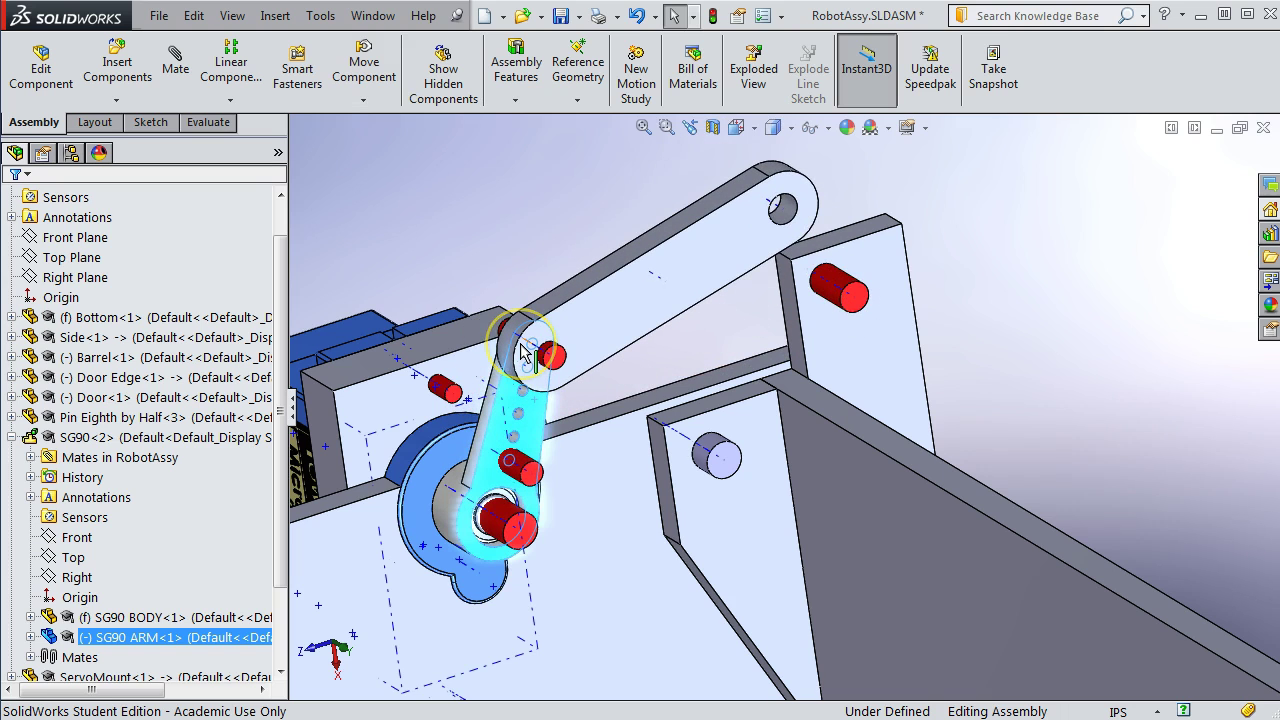
pyautogui.hotkey('ctrl', 'z')
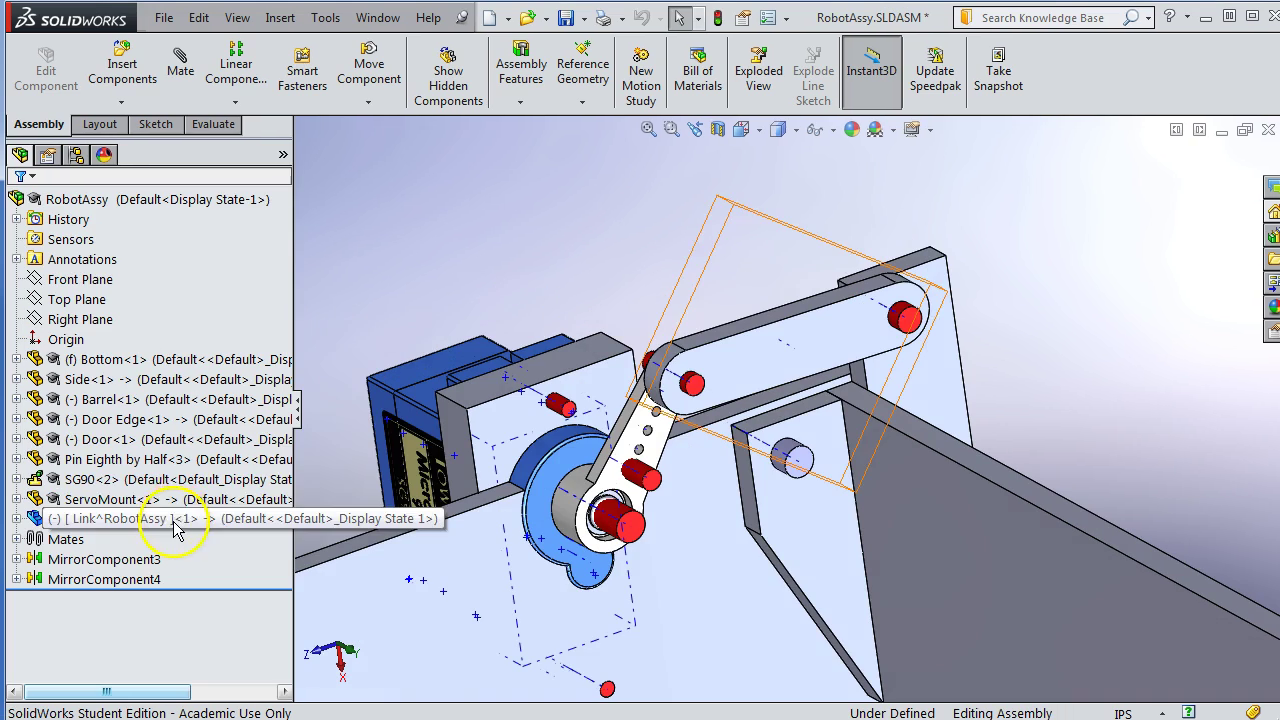
# Delete the InPlace2 mate under the Link's Mates and confirm with Yes.
pyautogui.click(172, 517)
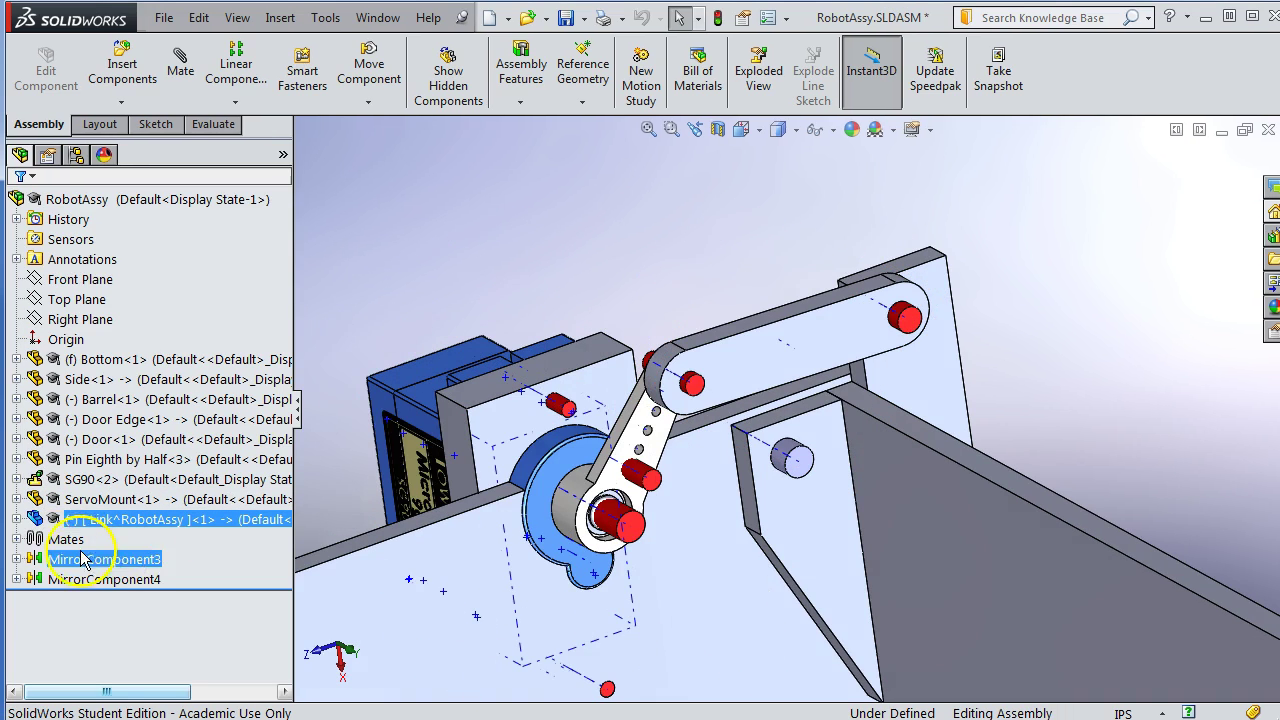
pyautogui.click(17, 519)
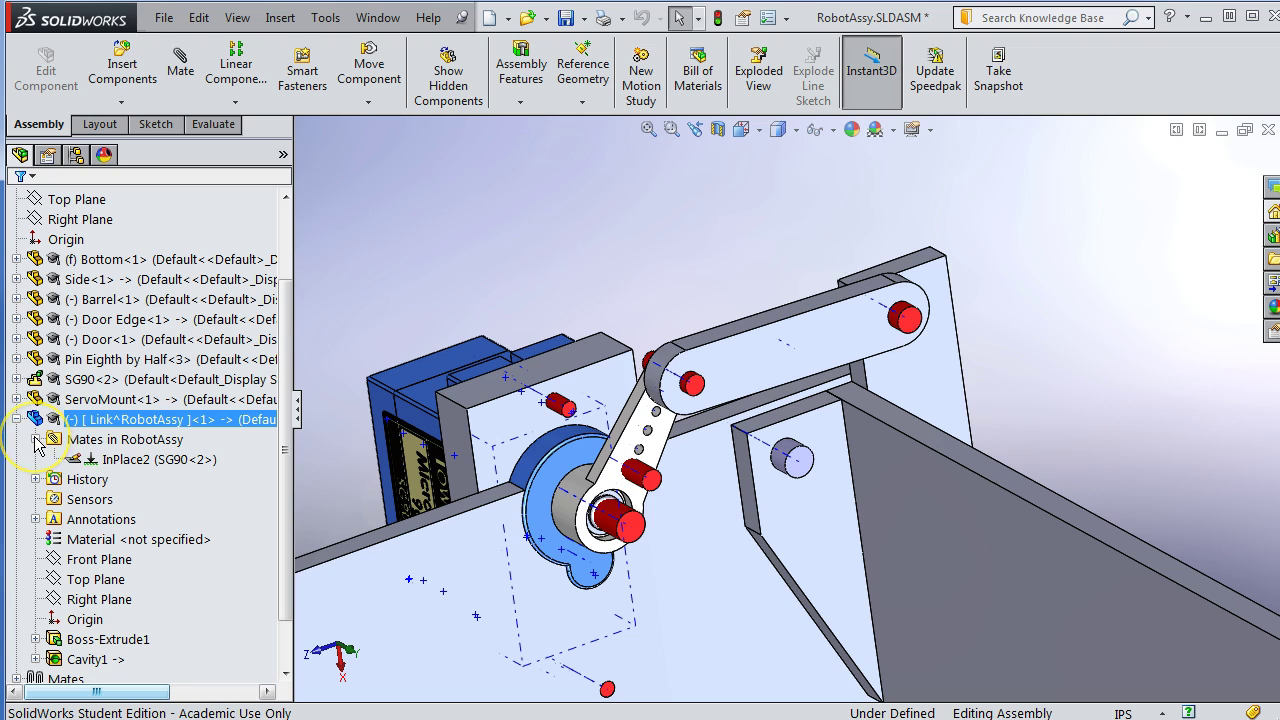
pyautogui.click(137, 461)
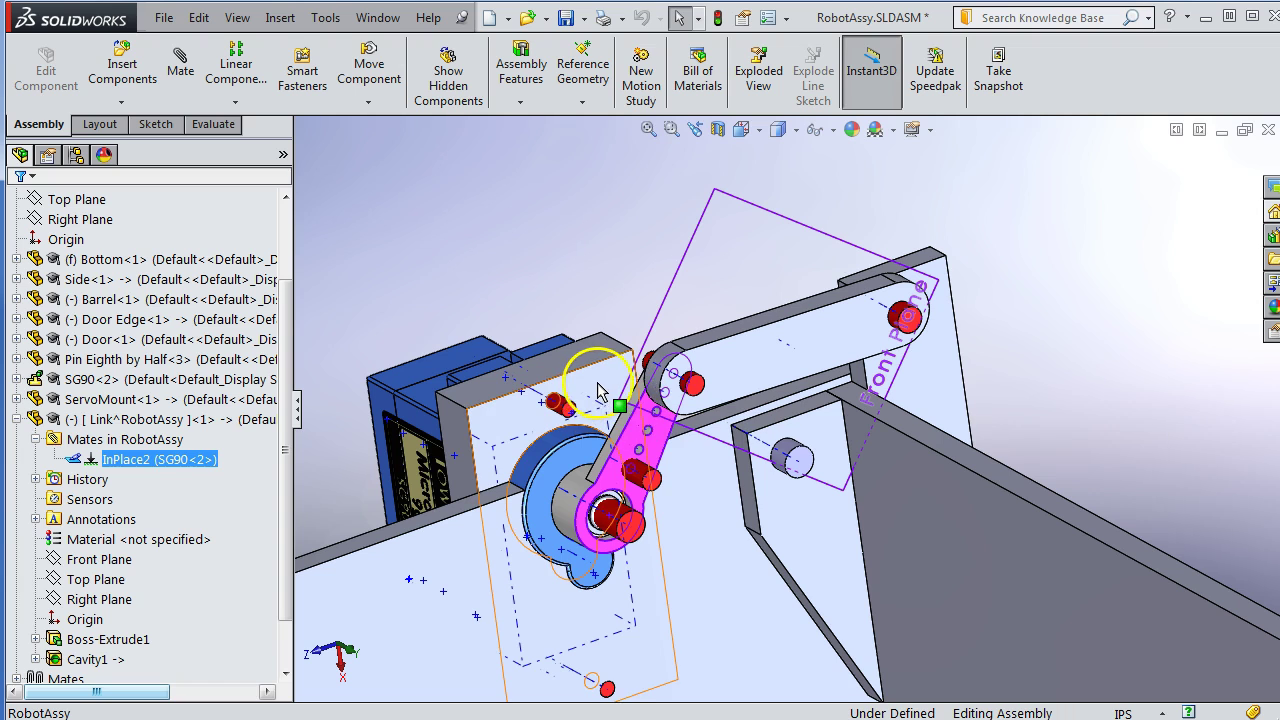
pyautogui.moveTo(612, 372); pyautogui.dragTo(165, 462)
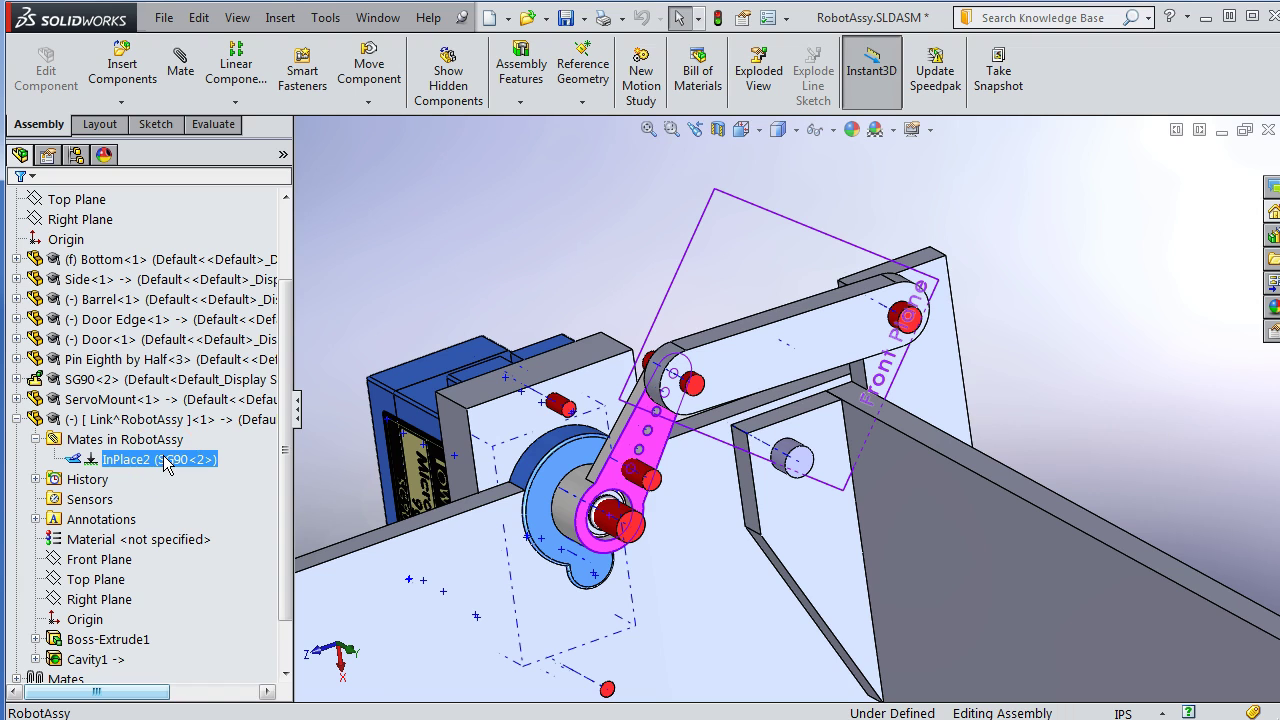
pyautogui.rightClick(165, 462)
pyautogui.click(205, 515)
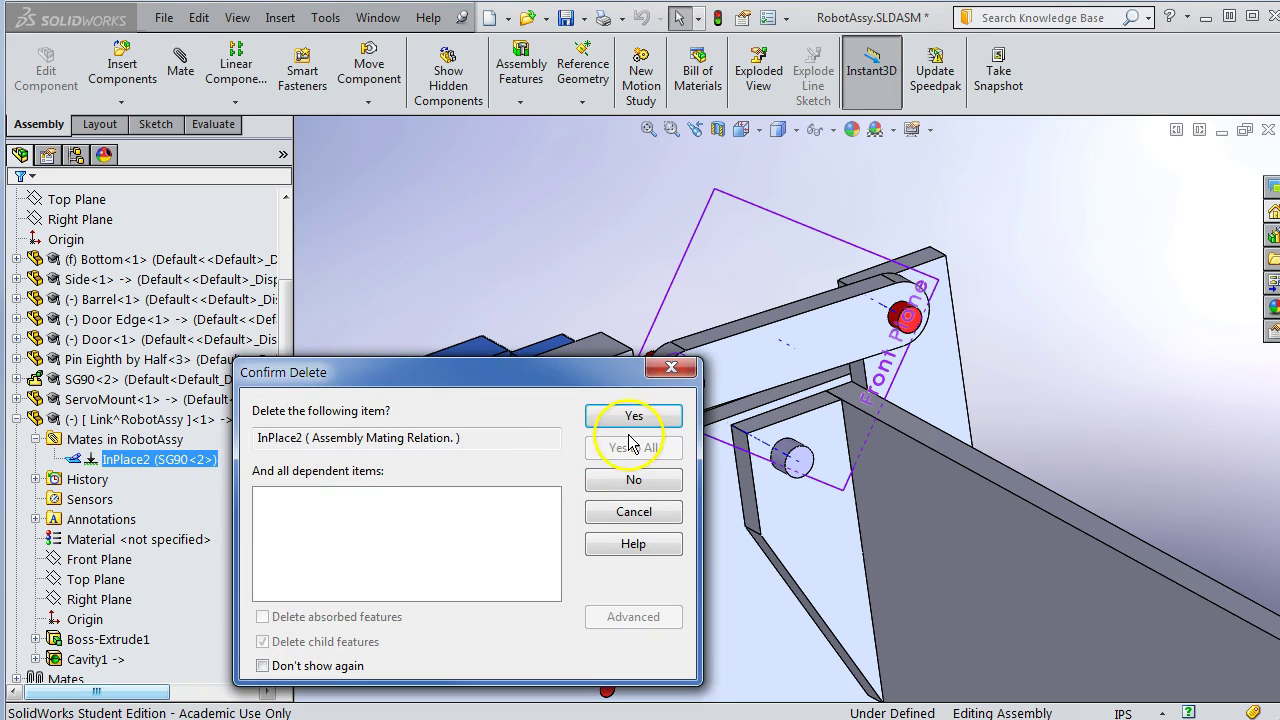
pyautogui.click(631, 418)
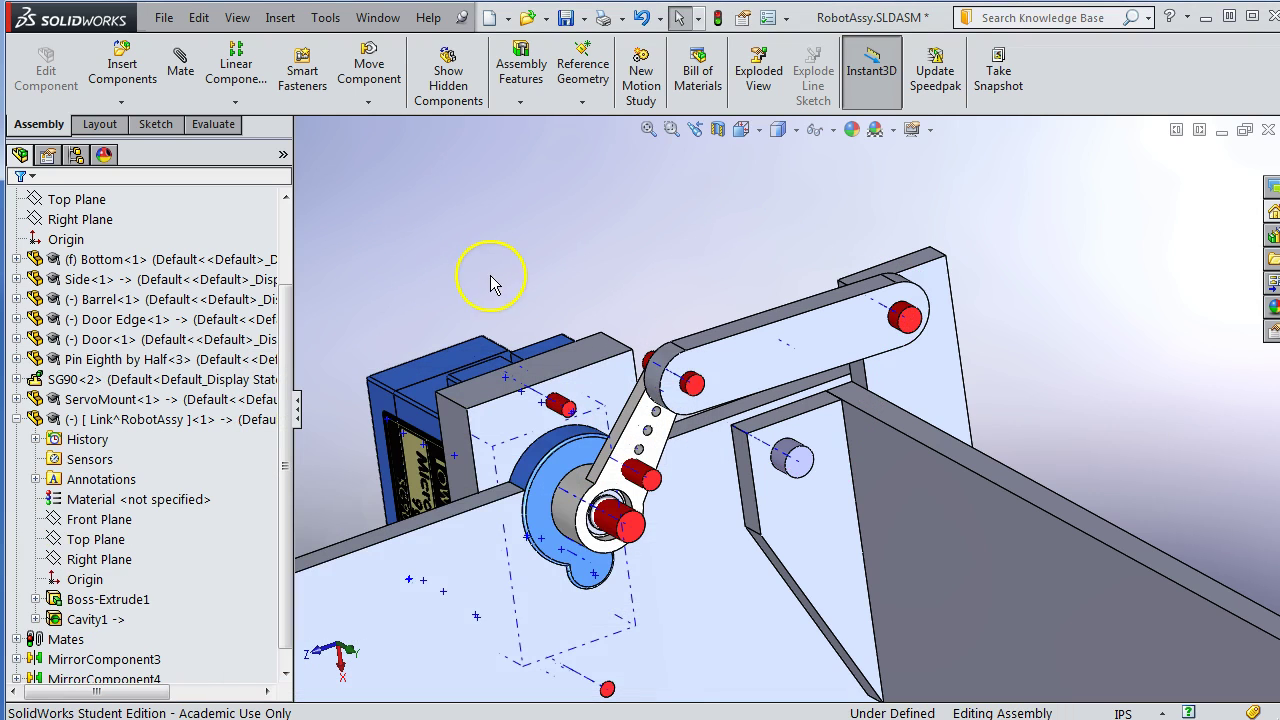
# Drag the link and linkage to check the link now swings freely.
pyautogui.moveTo(781, 318); pyautogui.dragTo(788, 345)
pyautogui.scroll(-3, 814, 337)
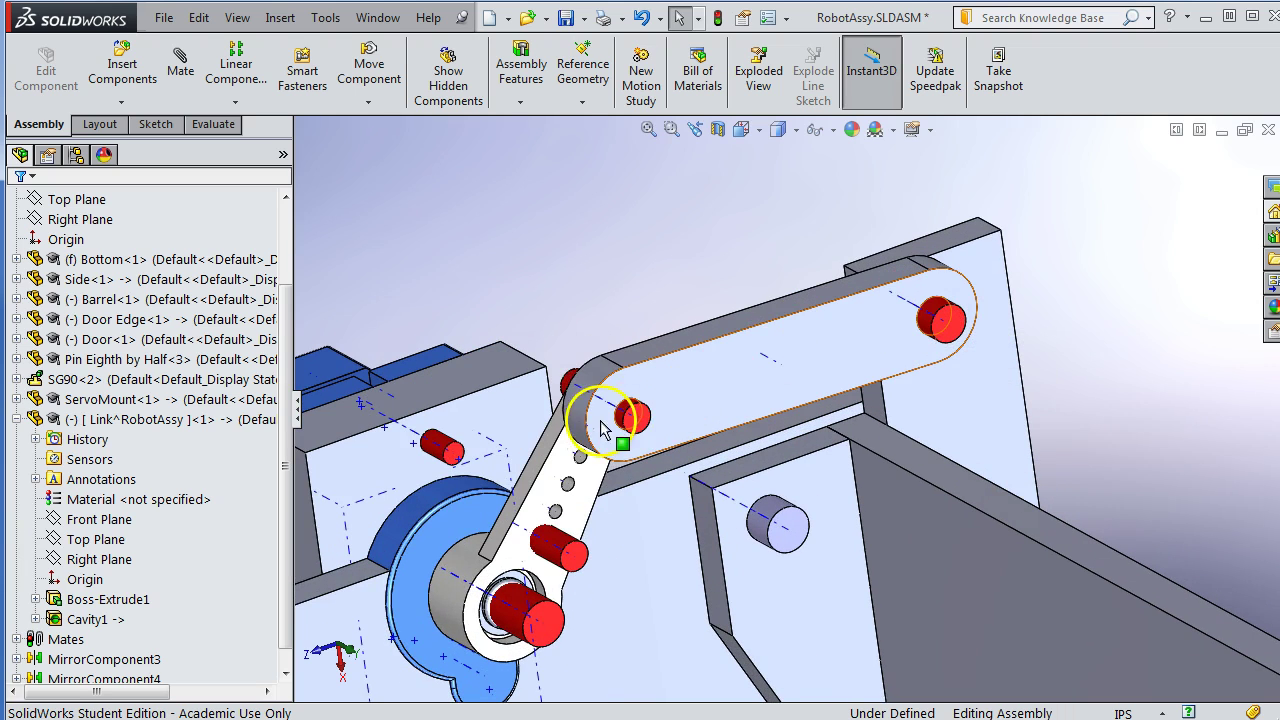
pyautogui.moveTo(585, 440); pyautogui.dragTo(564, 345)
pyautogui.moveTo(564, 345); pyautogui.dragTo(540, 290, button='middle')
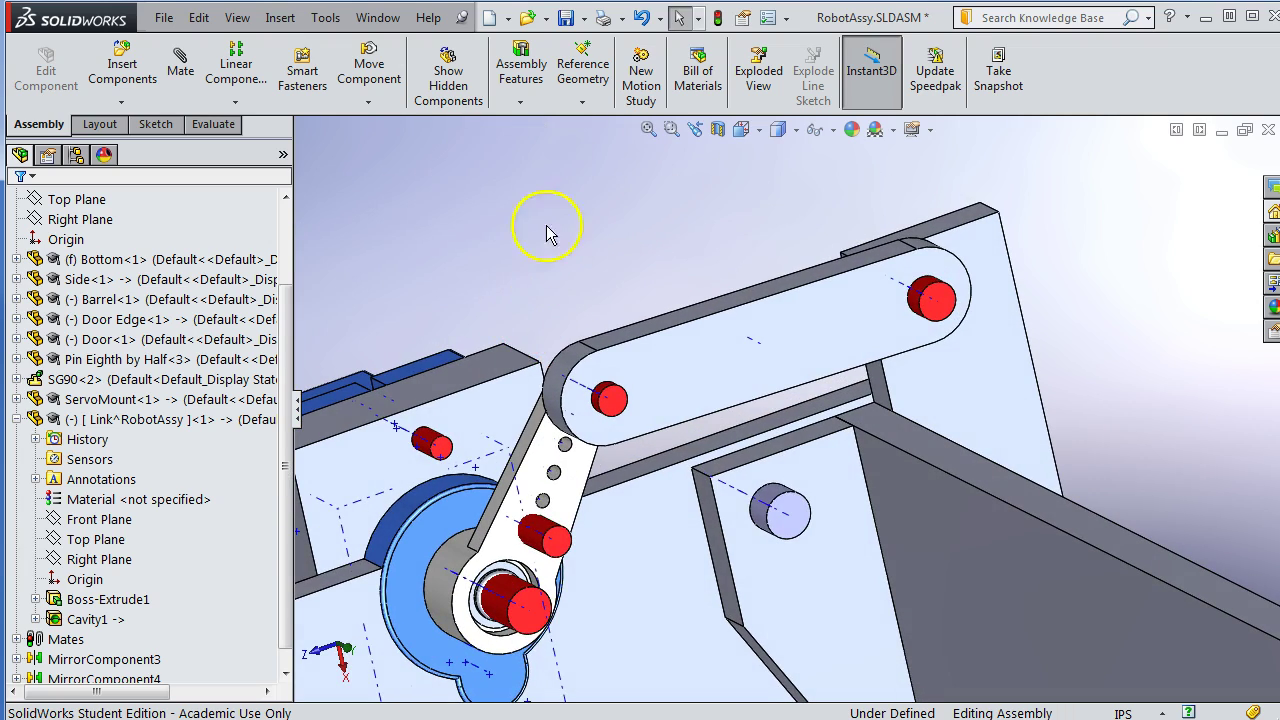
# Mate the Link's upper pin edge concentric with the Door Edge axis.
pyautogui.click(180, 62)
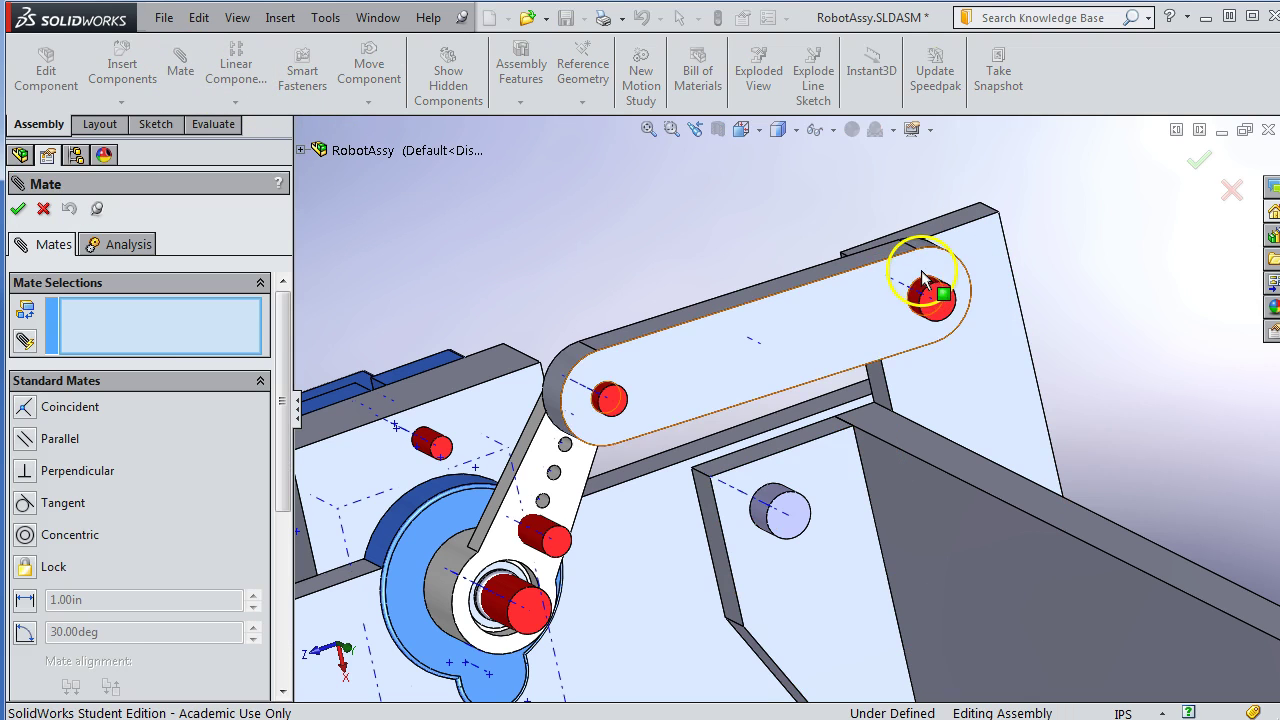
pyautogui.scroll(-3, 930, 297)
pyautogui.scroll(-2, 938, 298)
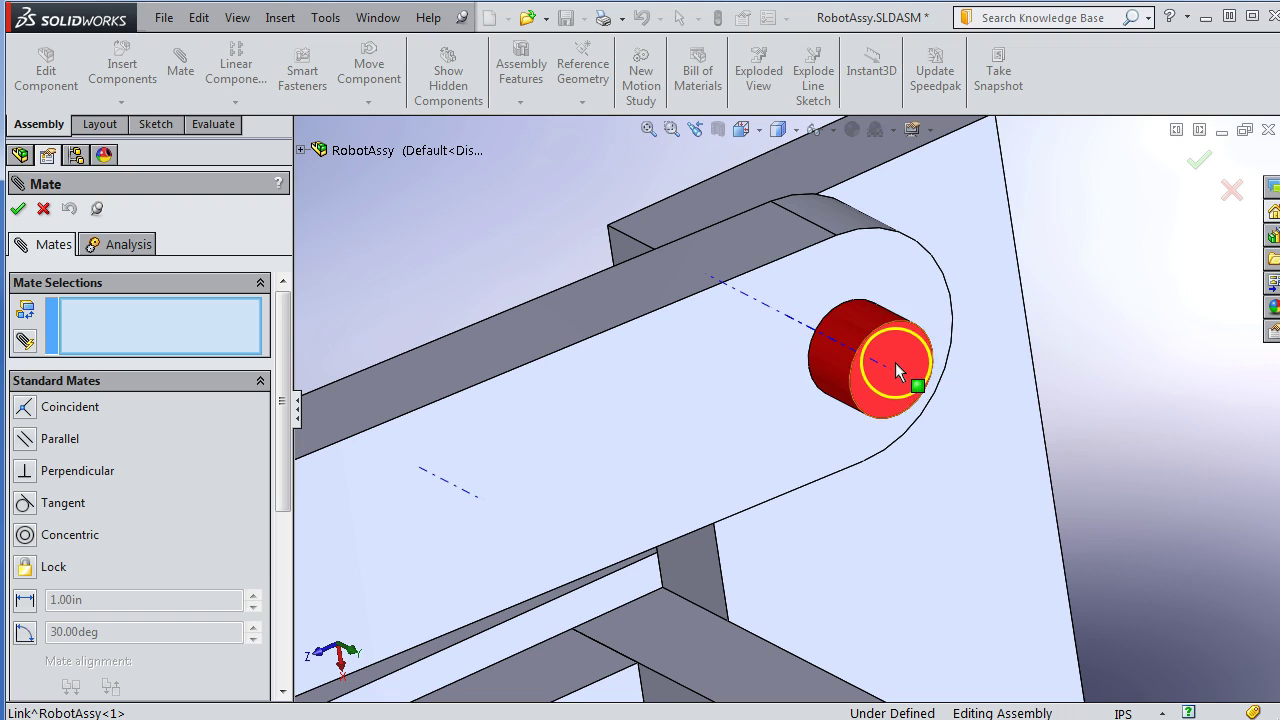
pyautogui.click(836, 312)
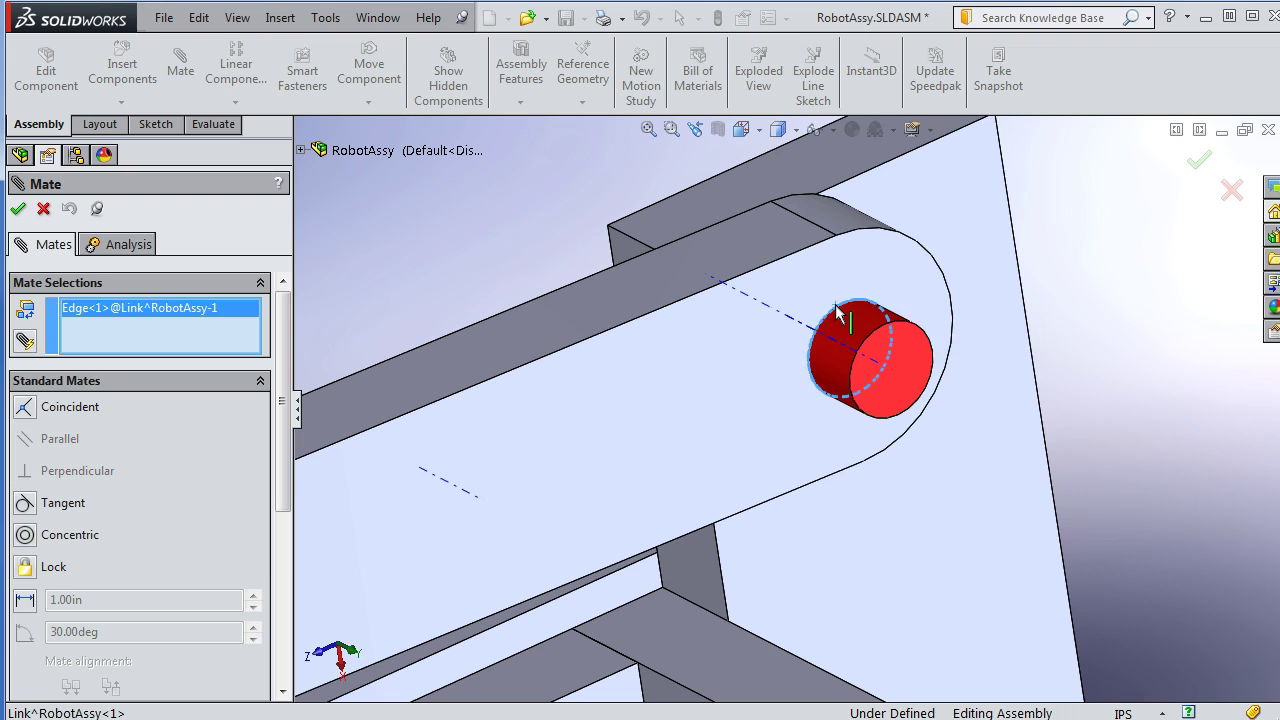
pyautogui.click(783, 320)
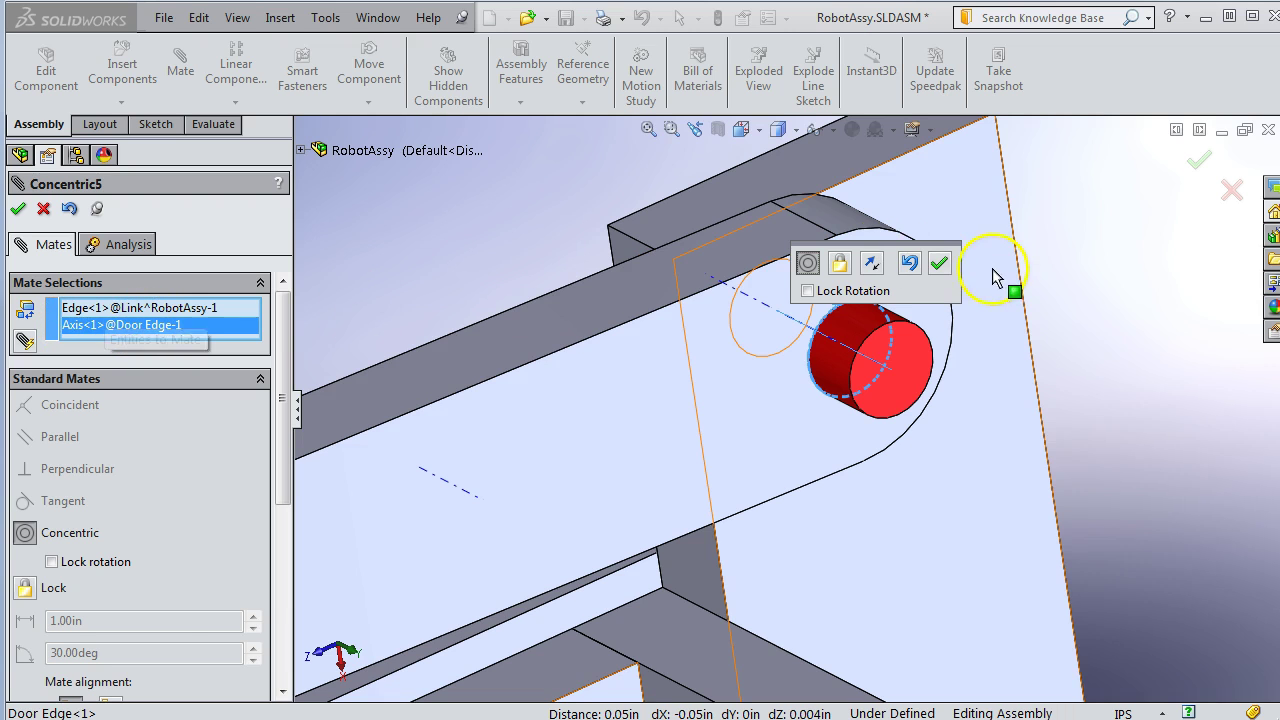
pyautogui.click(940, 263)
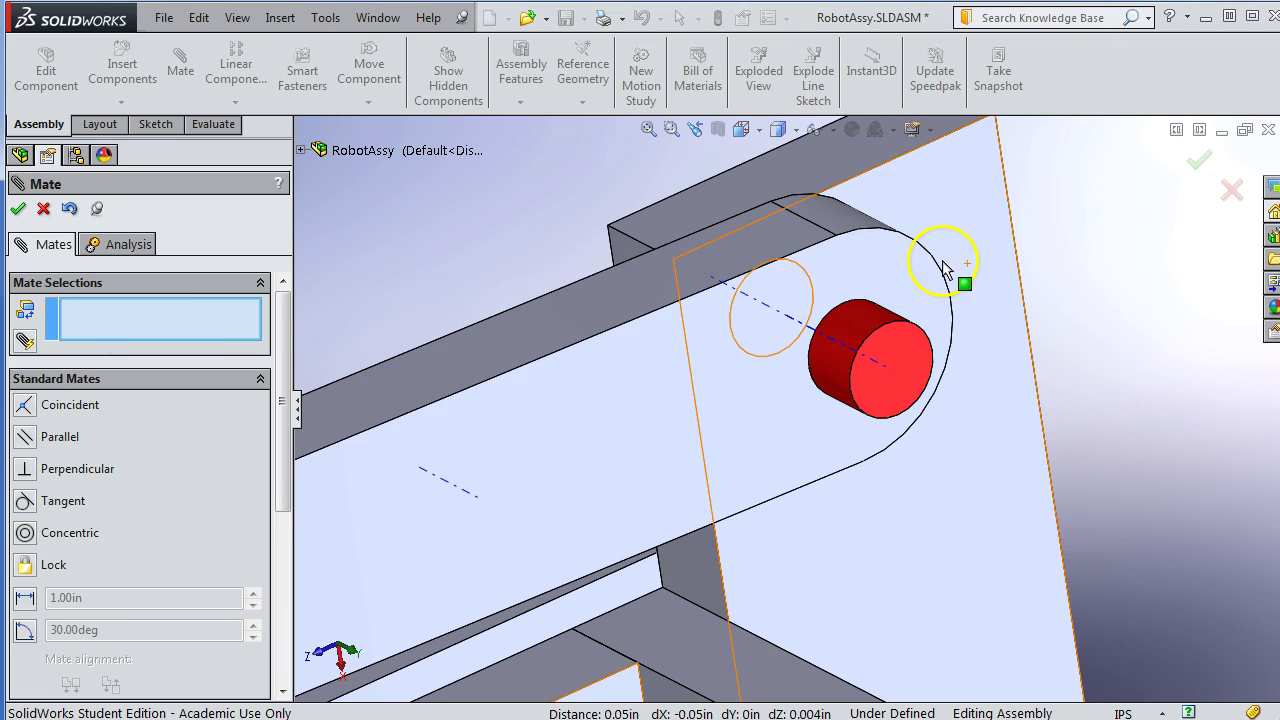
# Mate the Link's lower pin edge concentric with the SG90 ARM axis (Concentric6).
pyautogui.scroll(3, 1043, 309)
pyautogui.moveTo(1094, 309); pyautogui.dragTo(560, 550, button='middle')
pyautogui.scroll(-4, 560, 550)
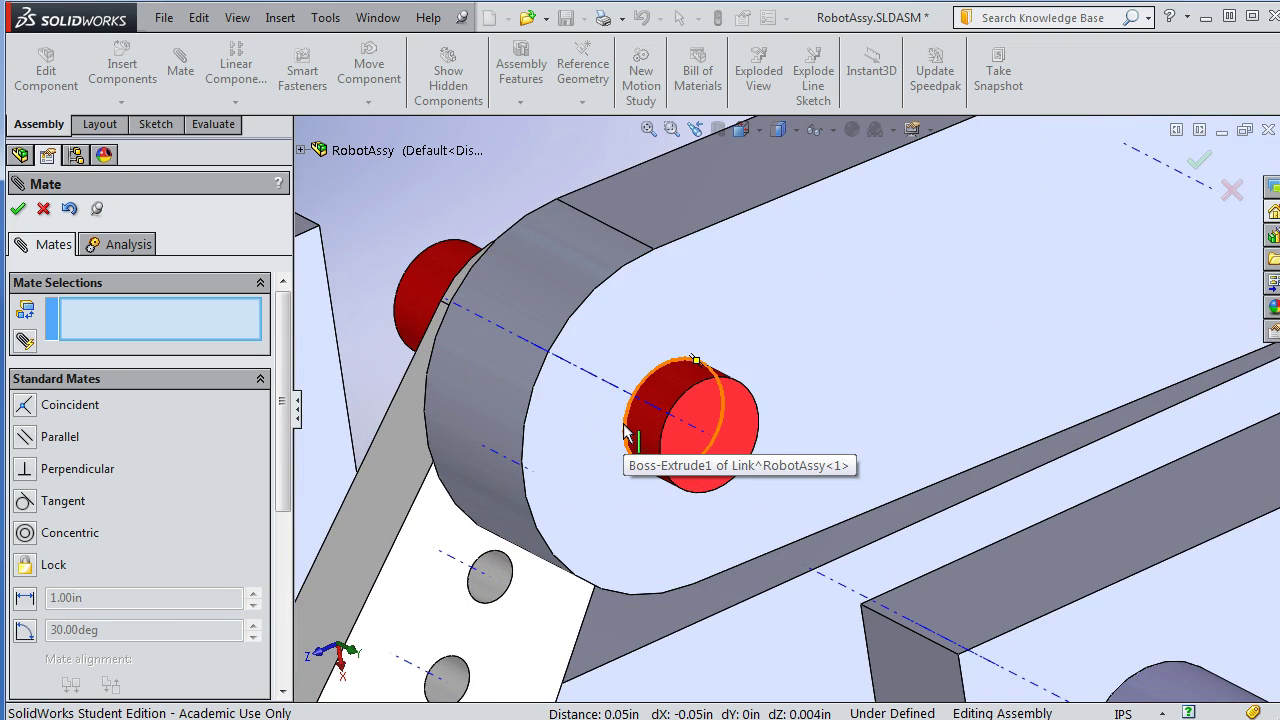
pyautogui.click(625, 432)
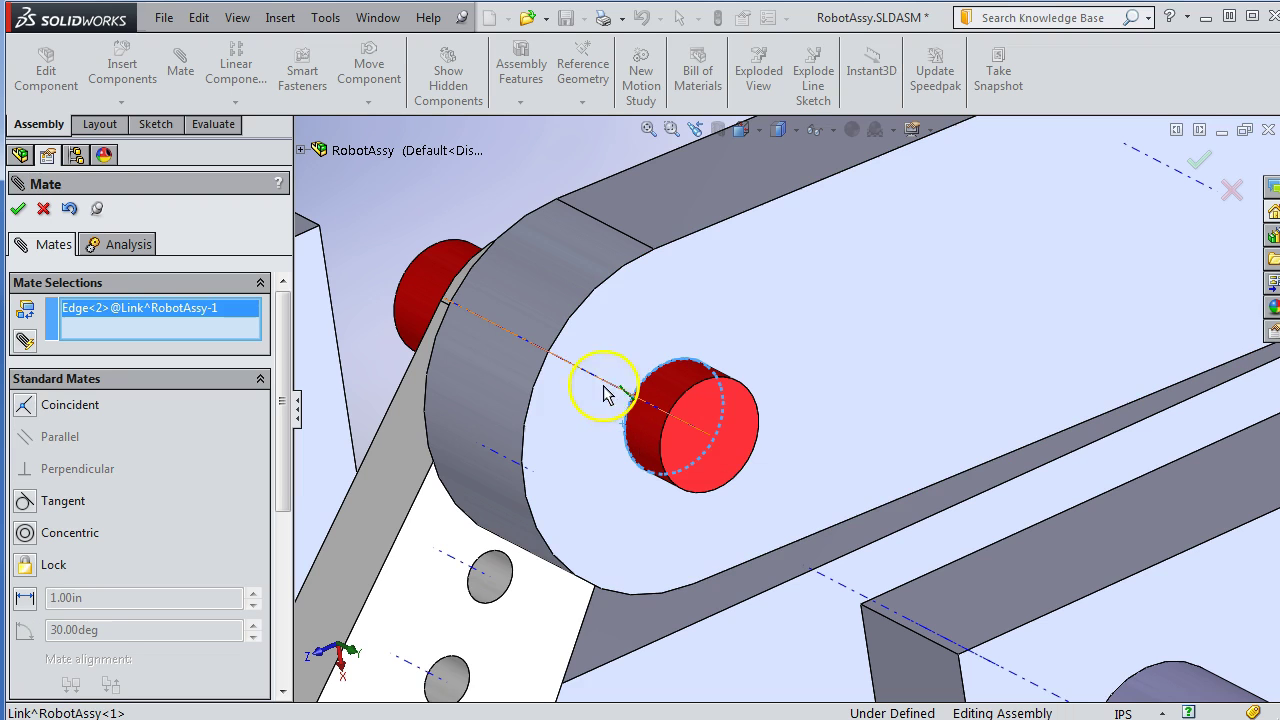
pyautogui.click(597, 383)
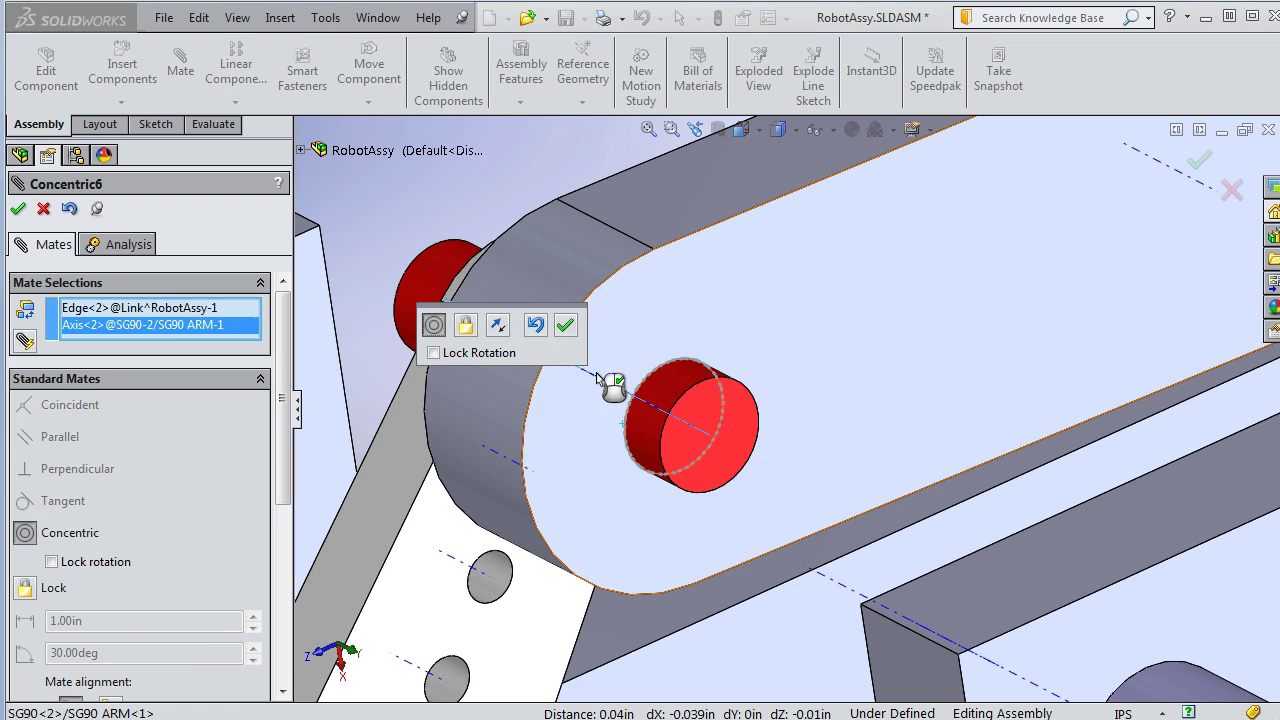
pyautogui.click(567, 326)
# Add a Coincident61 mate holding the Link's flat face flush against the servo arm face.
pyautogui.scroll(5, 429, 389)
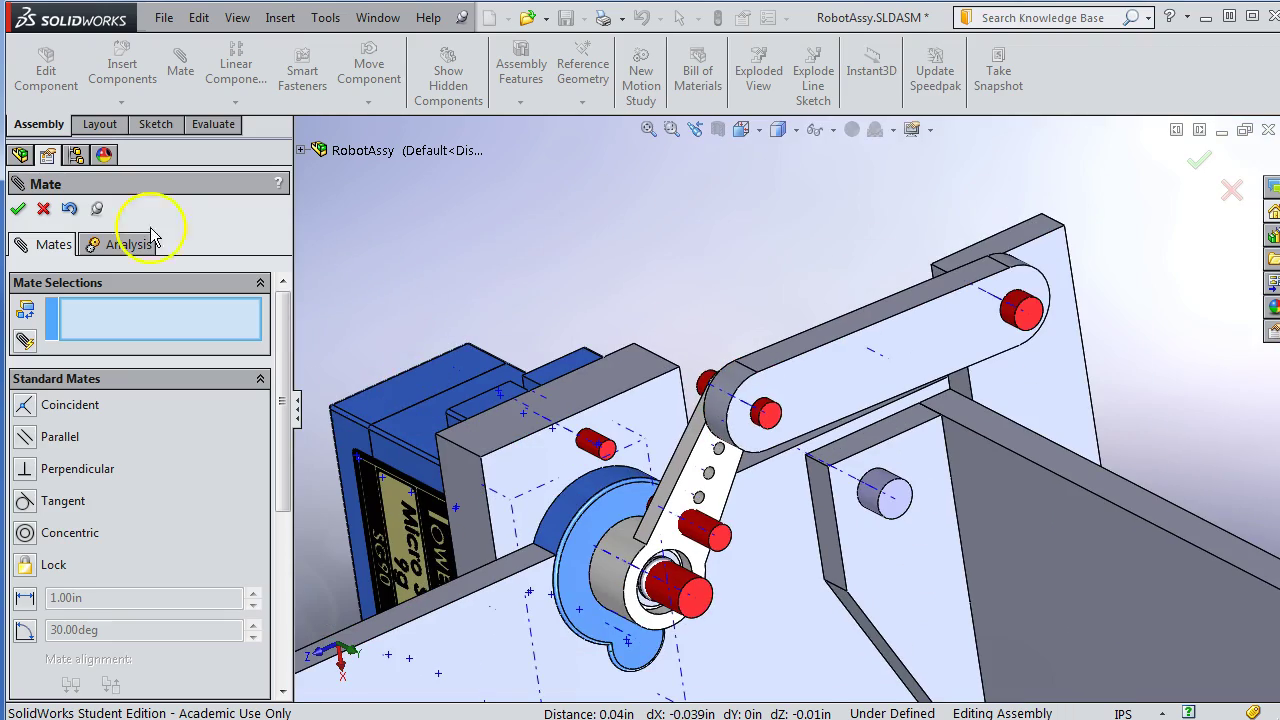
pyautogui.moveTo(563, 386); pyautogui.dragTo(768, 476, button='middle')
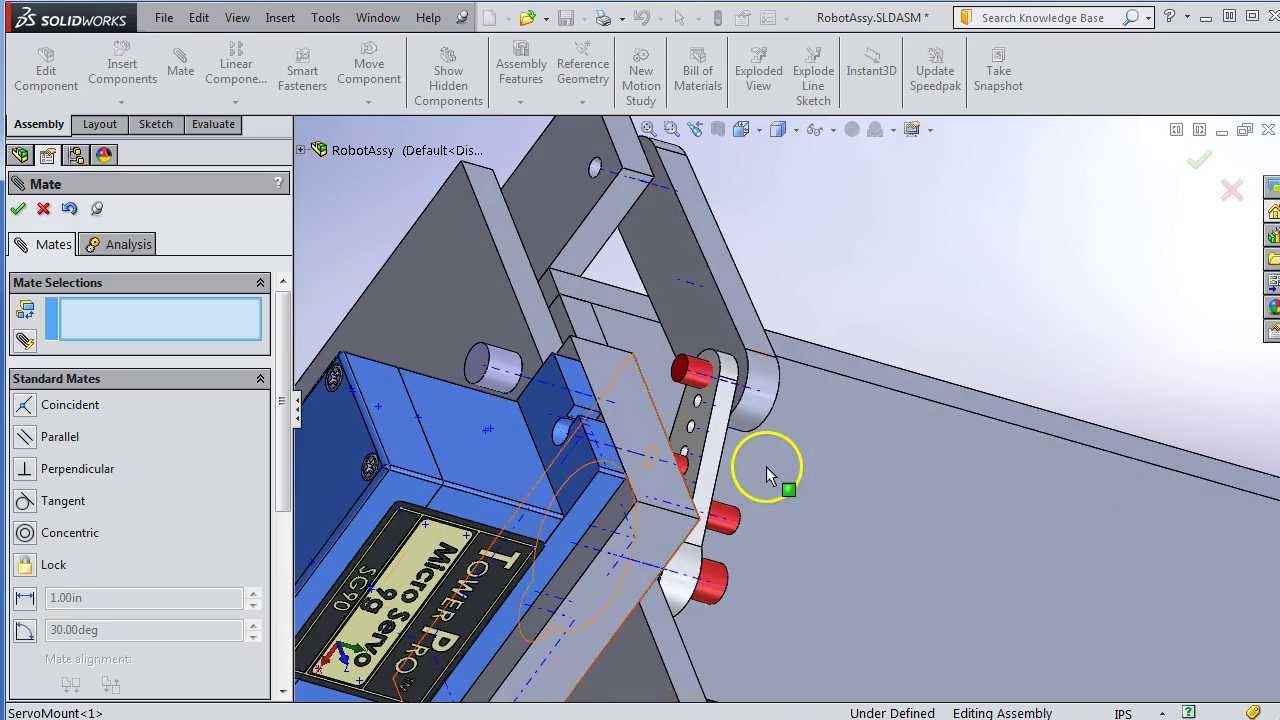
pyautogui.click(702, 316)
pyautogui.moveTo(702, 316); pyautogui.dragTo(528, 380, button='middle')
pyautogui.scroll(3, 415, 420)
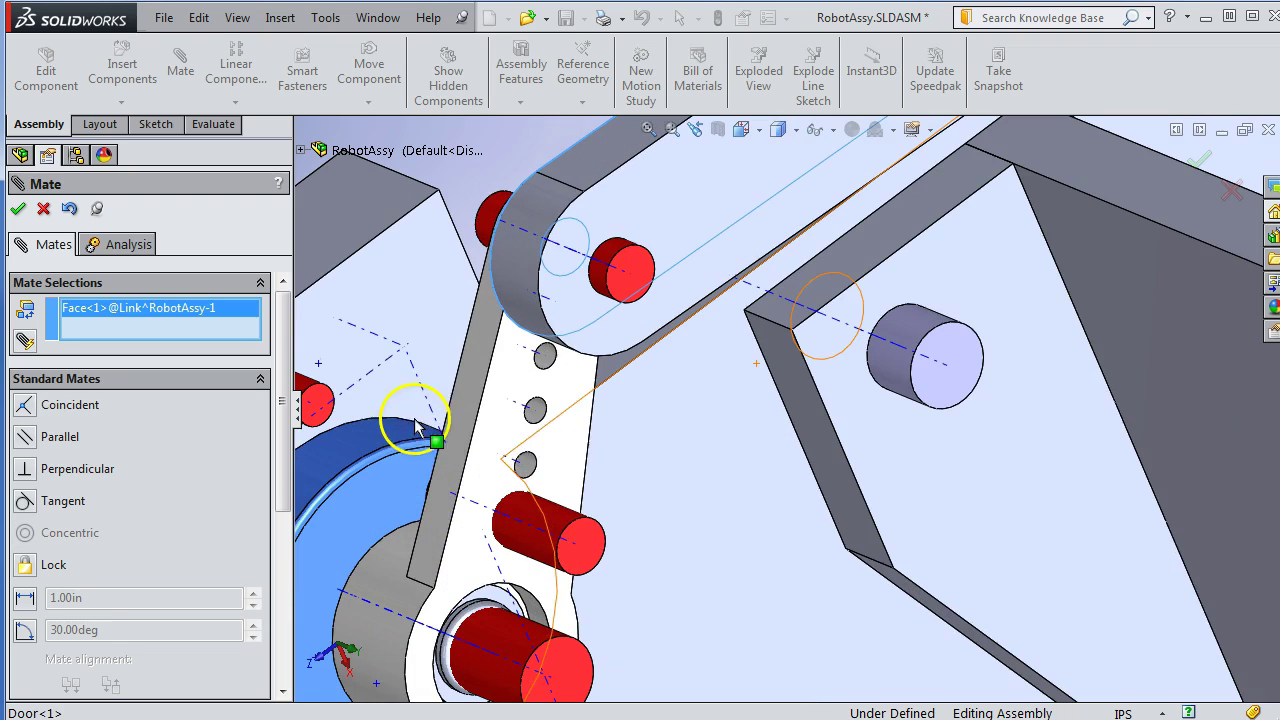
pyautogui.click(508, 428)
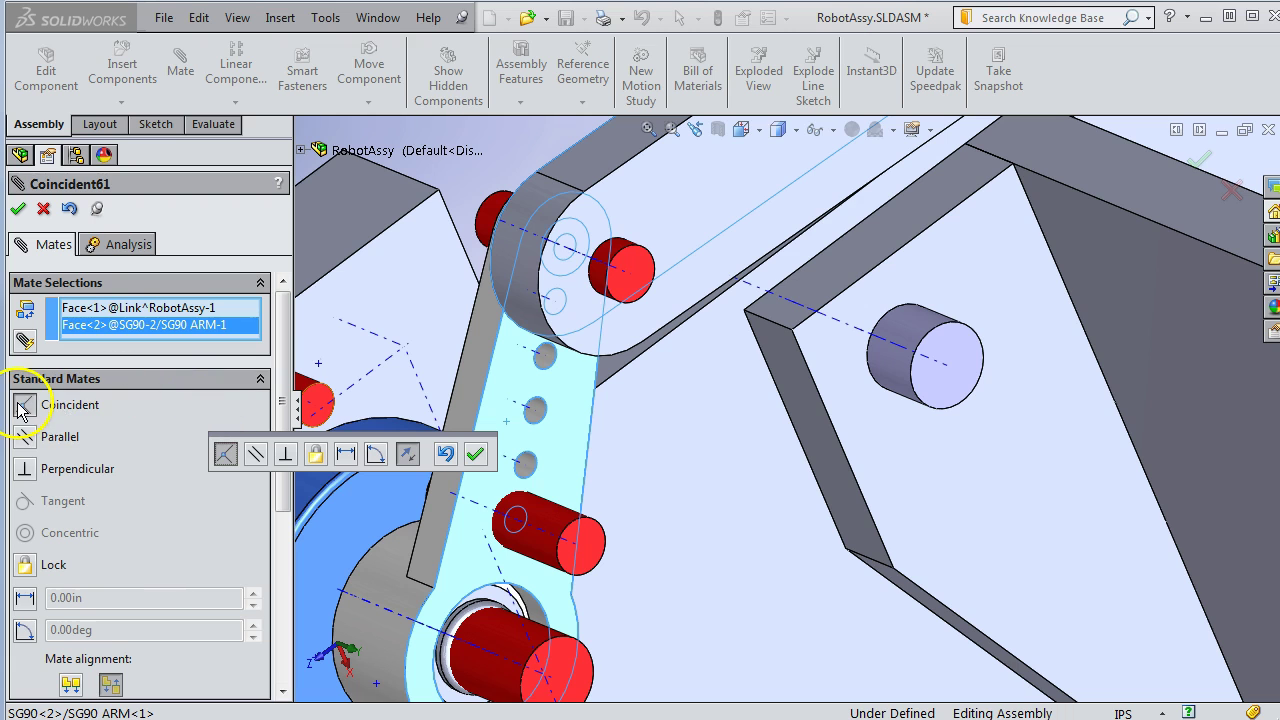
pyautogui.click(477, 455)
pyautogui.click(19, 210)
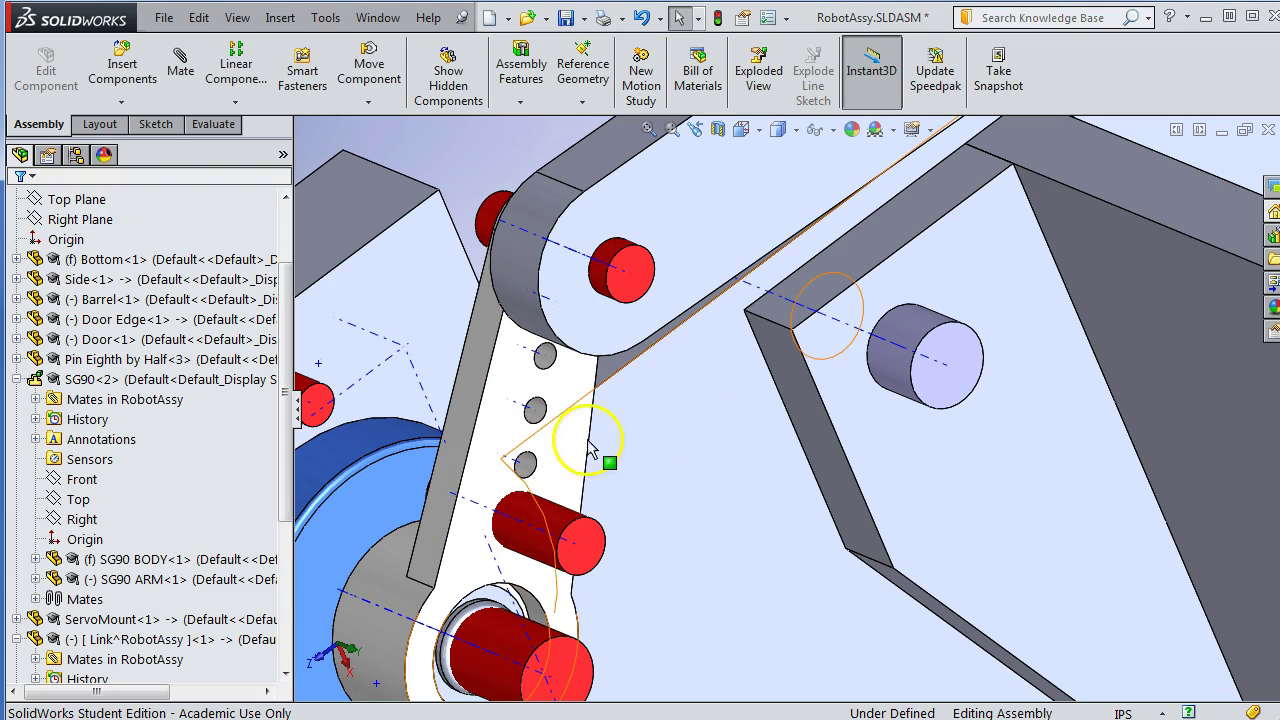
# Drag the SG90 ARM to rotate it and drive the linkage.
pyautogui.moveTo(586, 434); pyautogui.dragTo(575, 405, button='middle')
pyautogui.scroll(-3, 725, 445)
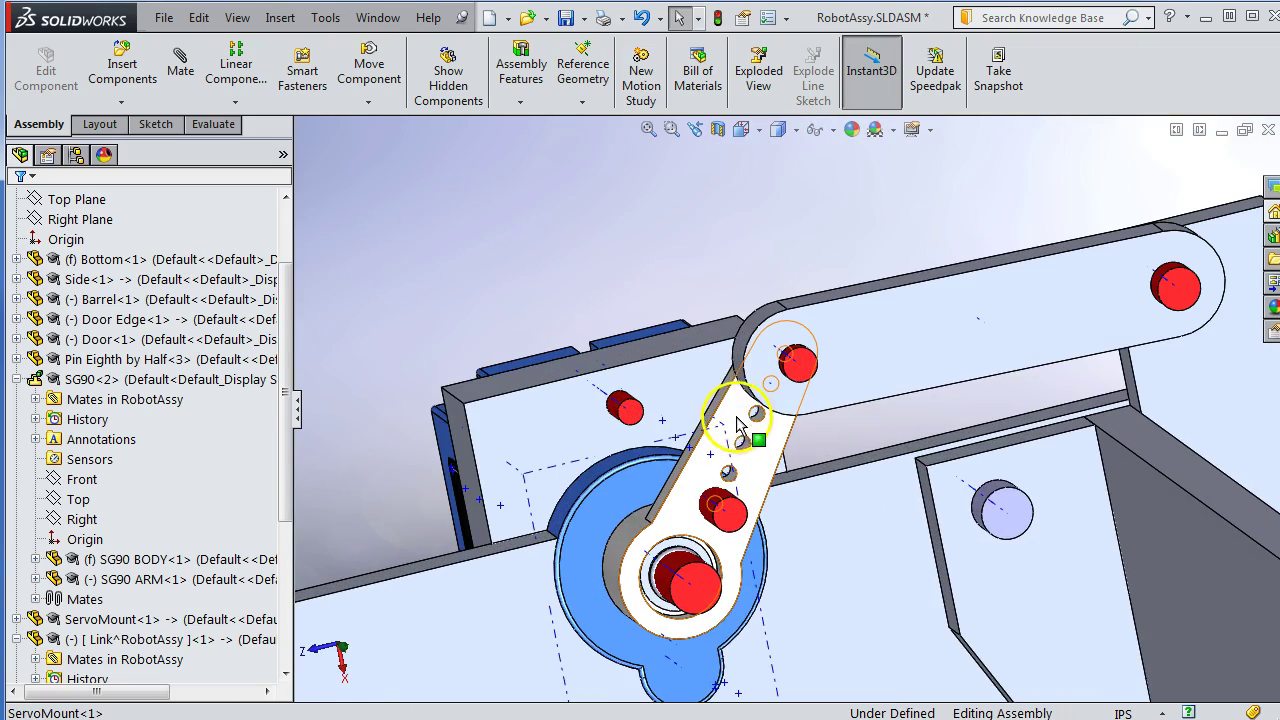
pyautogui.moveTo(736, 412)
pyautogui.mouseDown()
pyautogui.moveTo(737, 400)
pyautogui.moveTo(686, 403)
pyautogui.moveTo(586, 510)
pyautogui.moveTo(597, 470)
pyautogui.moveTo(730, 432)
pyautogui.mouseUp()
# Inspect the new positions of the Door, Side plate and servo arm from several angles.
pyautogui.moveTo(571, 400); pyautogui.dragTo(957, 514, button='middle')
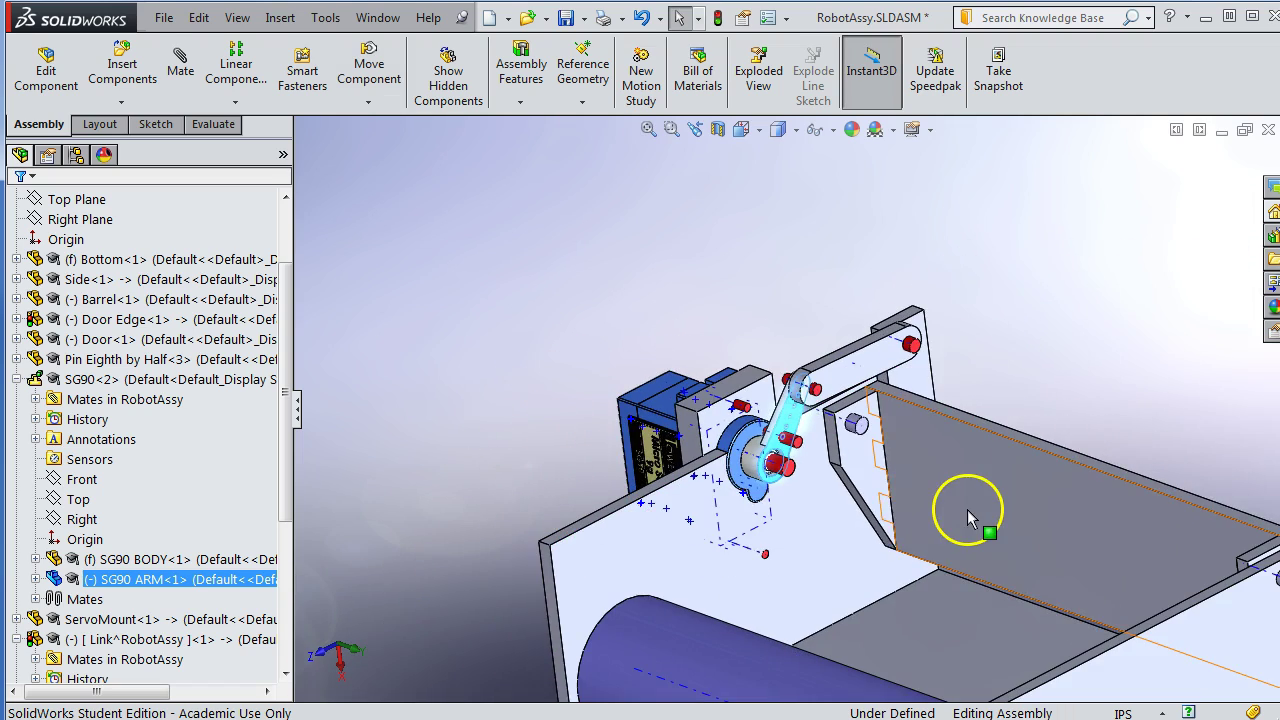
pyautogui.click(980, 515)
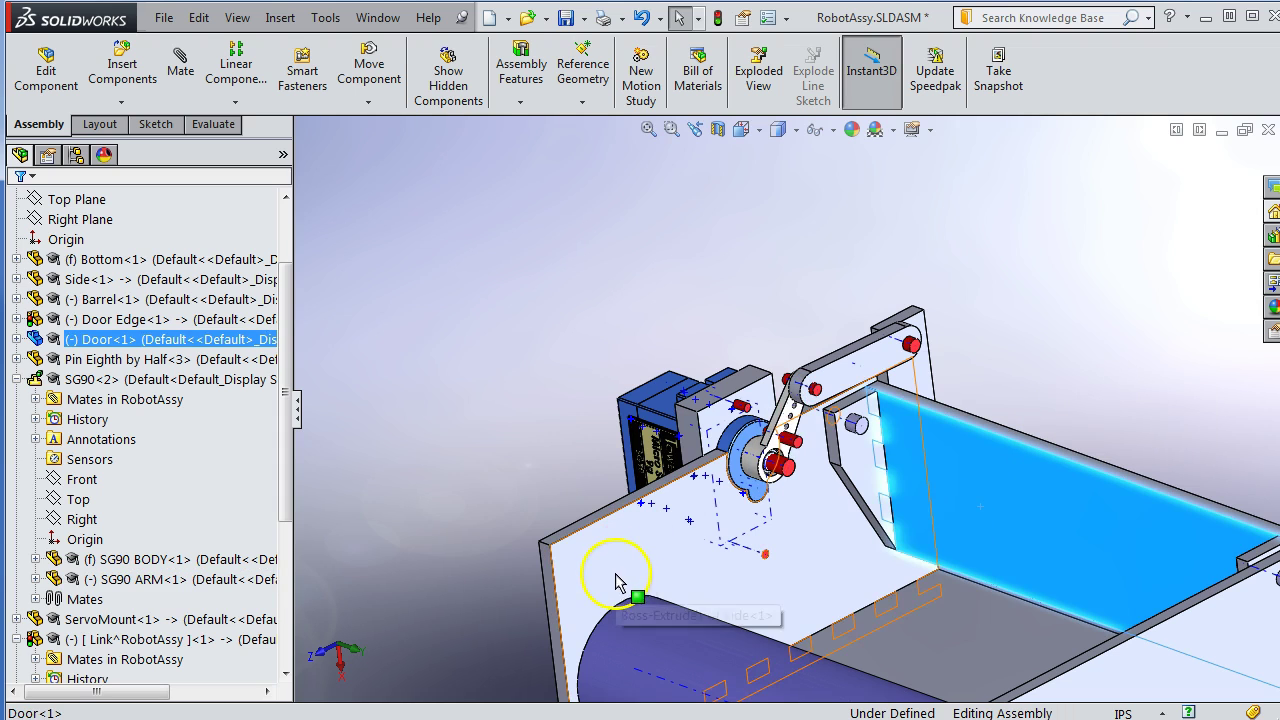
pyautogui.scroll(-4, 578, 590)
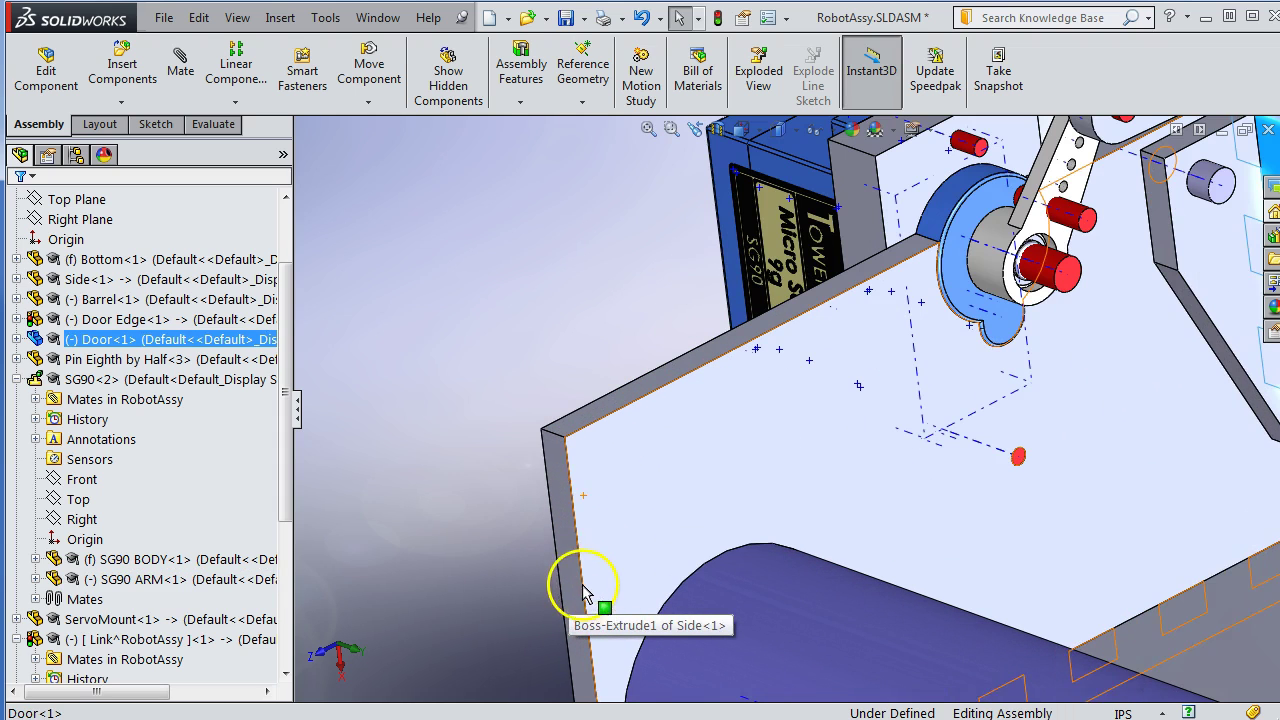
pyautogui.click(568, 565)
pyautogui.scroll(4, 457, 534)
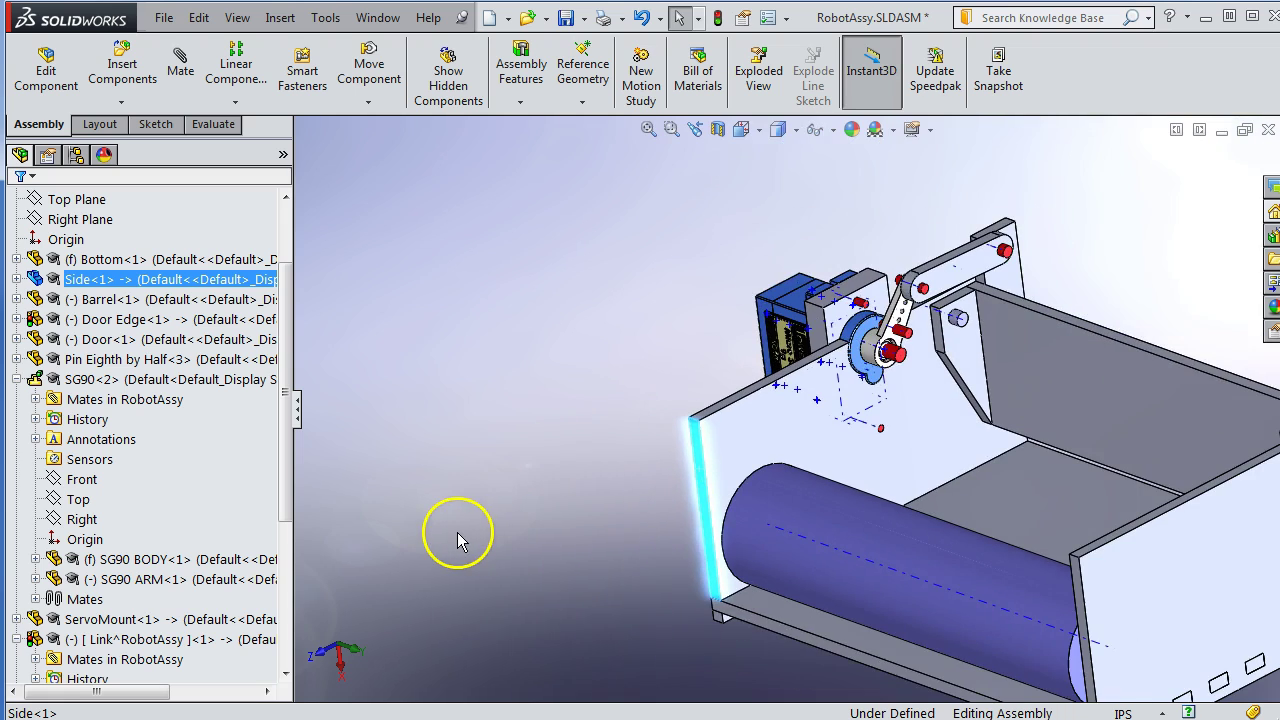
pyautogui.scroll(2, 556, 440)
pyautogui.moveTo(957, 371); pyautogui.dragTo(963, 309, button='middle')
pyautogui.scroll(-3, 1207, 400)
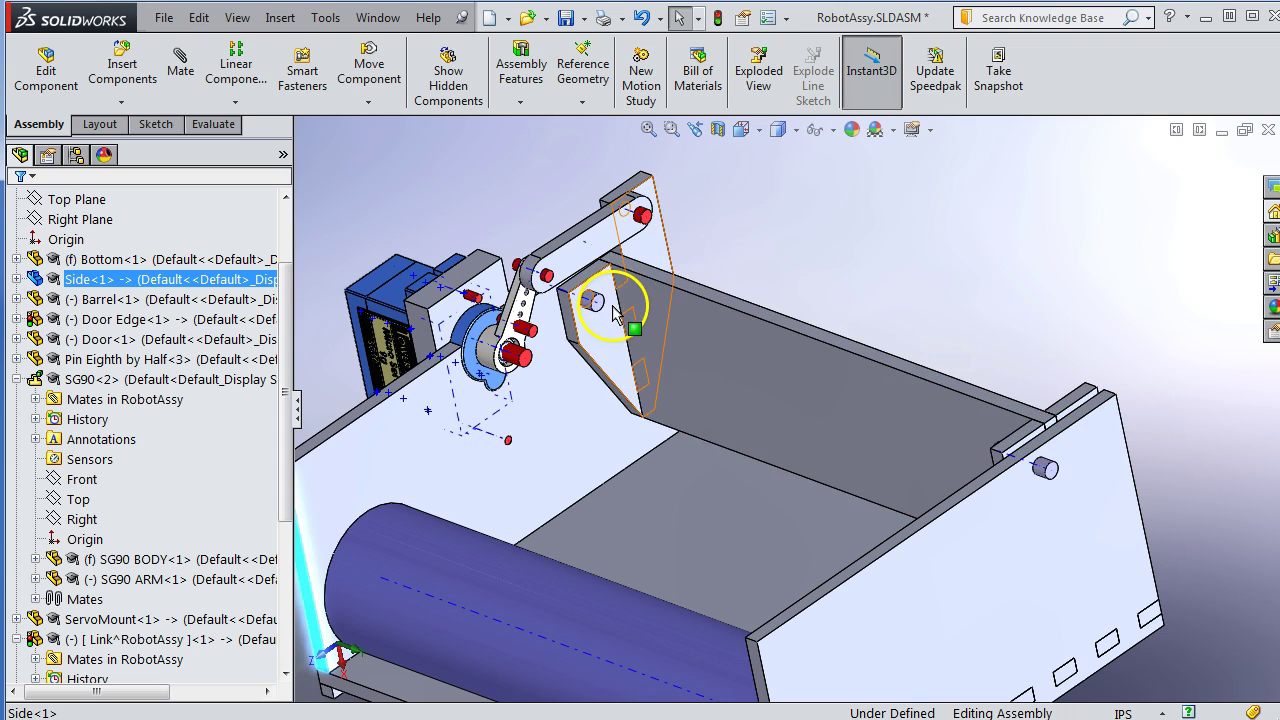
pyautogui.moveTo(614, 300); pyautogui.dragTo(733, 383, button='middle')
pyautogui.click(733, 383)
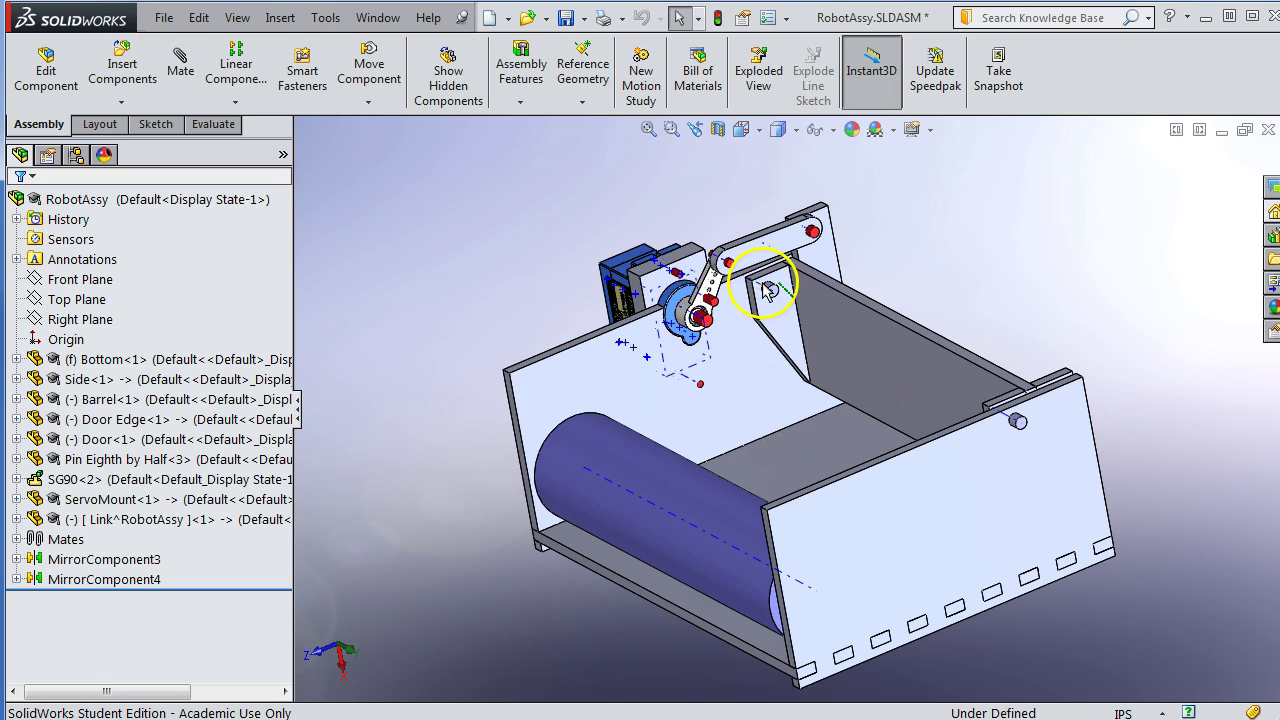
pyautogui.scroll(-3, 748, 280)
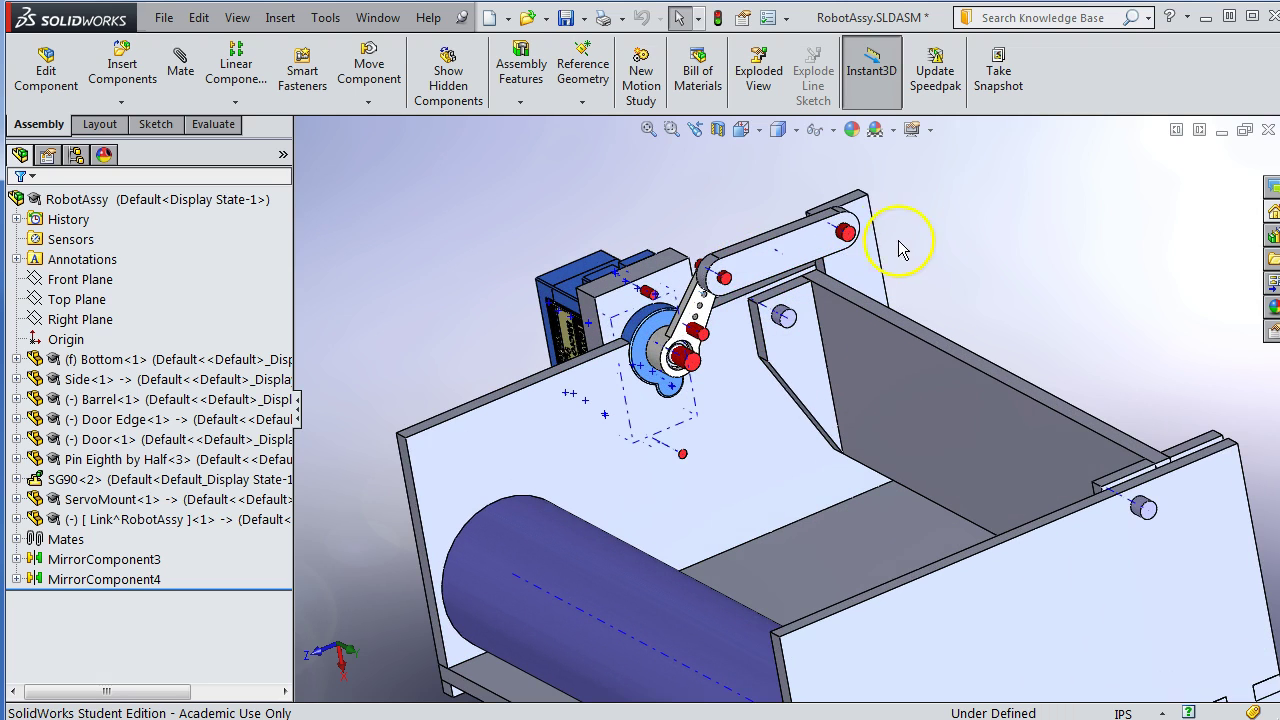